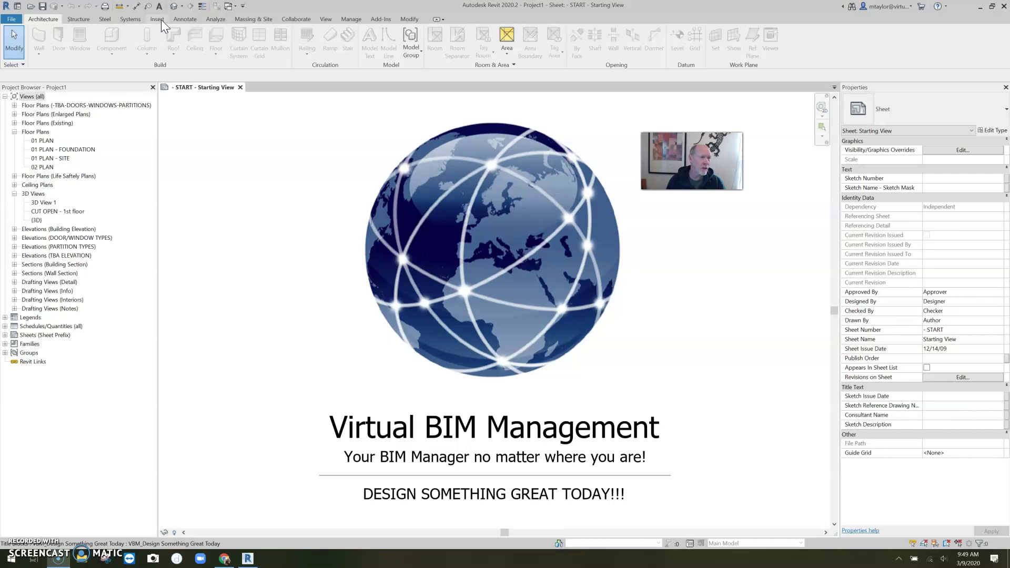
- Open the default 3D view of the building, followed by the 01 PLAN floor plan
left_click(172, 7)
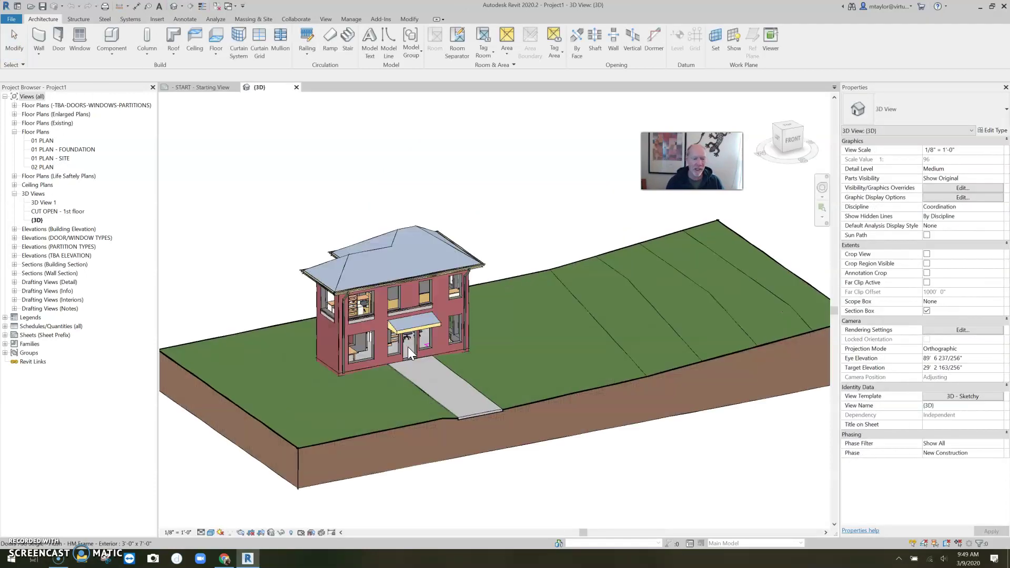
double_click(42, 140)
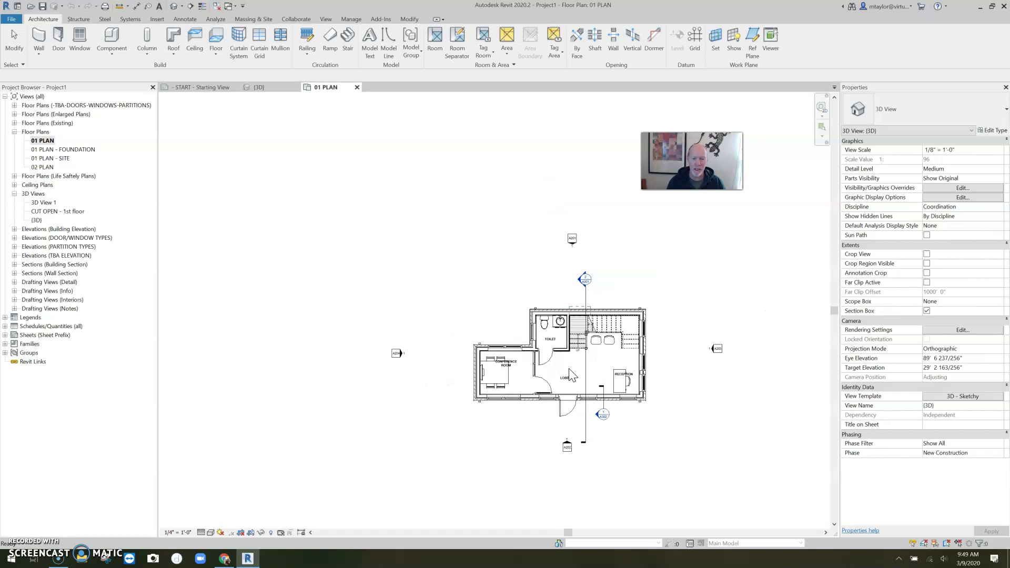
middle_click_drag(570, 375, 240, 193)
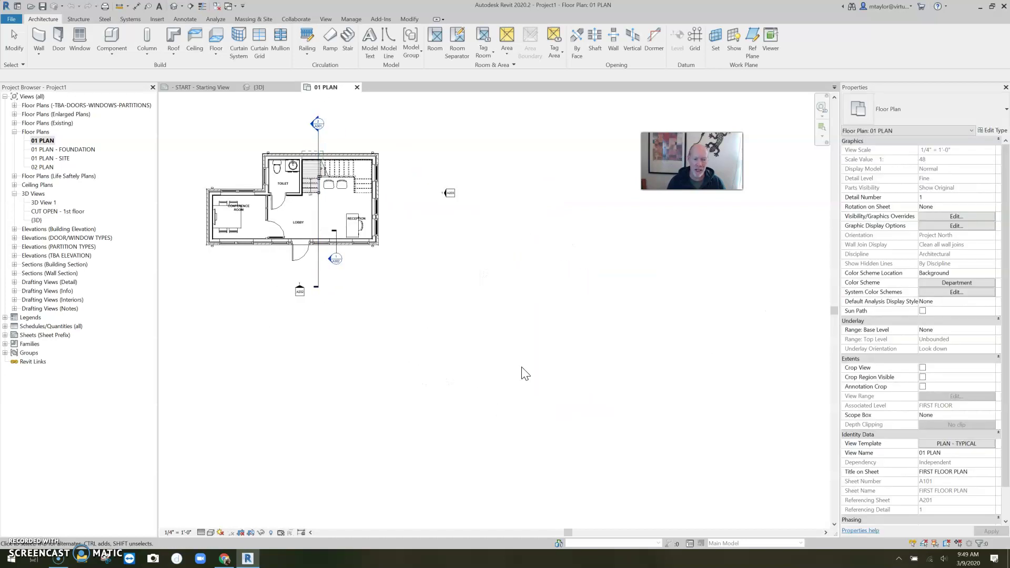
middle_click_drag(471, 366, 430, 316)
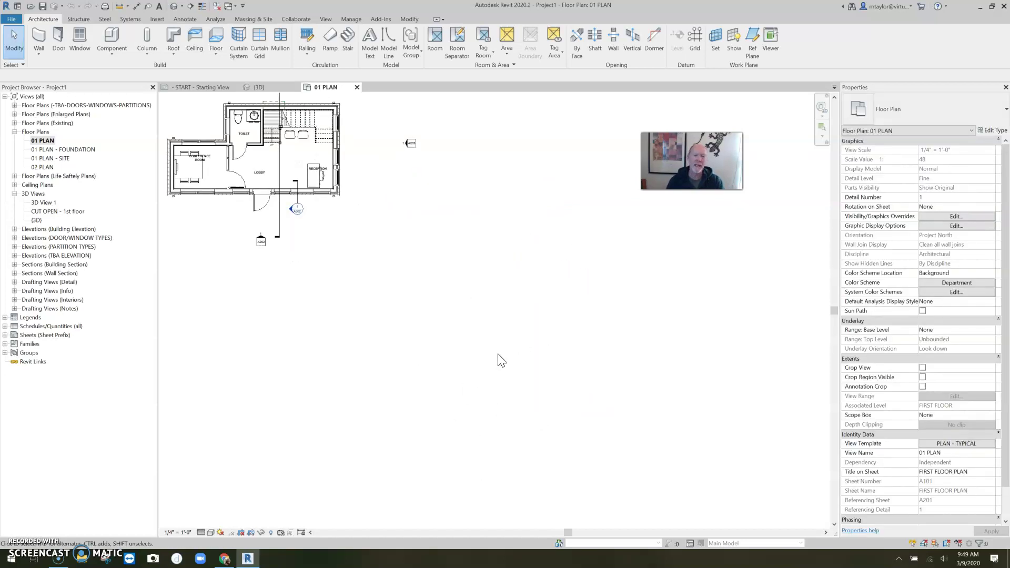
scroll(502, 361, "up", 2)
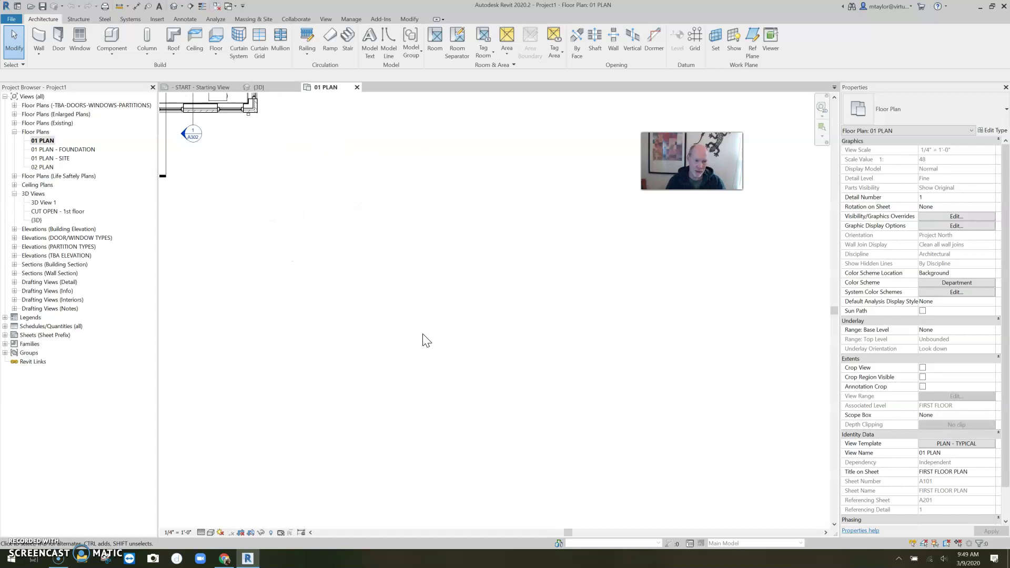
- Turn on the visibility of the crop region in the 01 PLAN view
left_click(252, 532)
scroll(389, 357, "down", 4)
scroll(500, 394, "down", 1)
middle_click_drag(501, 394, 372, 388)
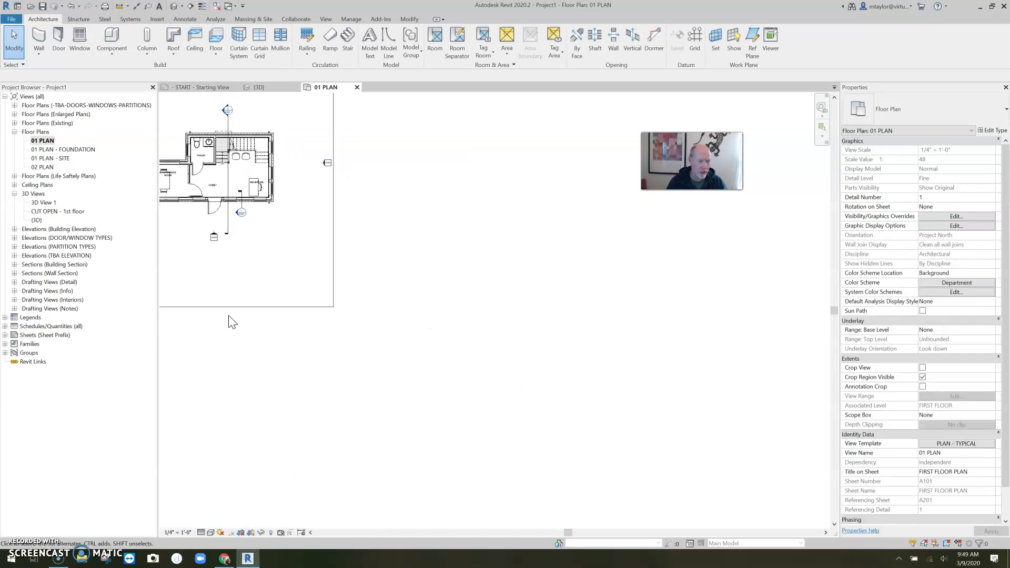
- Start a new wall with base offset 0, top constraint up to level SECOND FLOOR and top offset 0
left_click(40, 50)
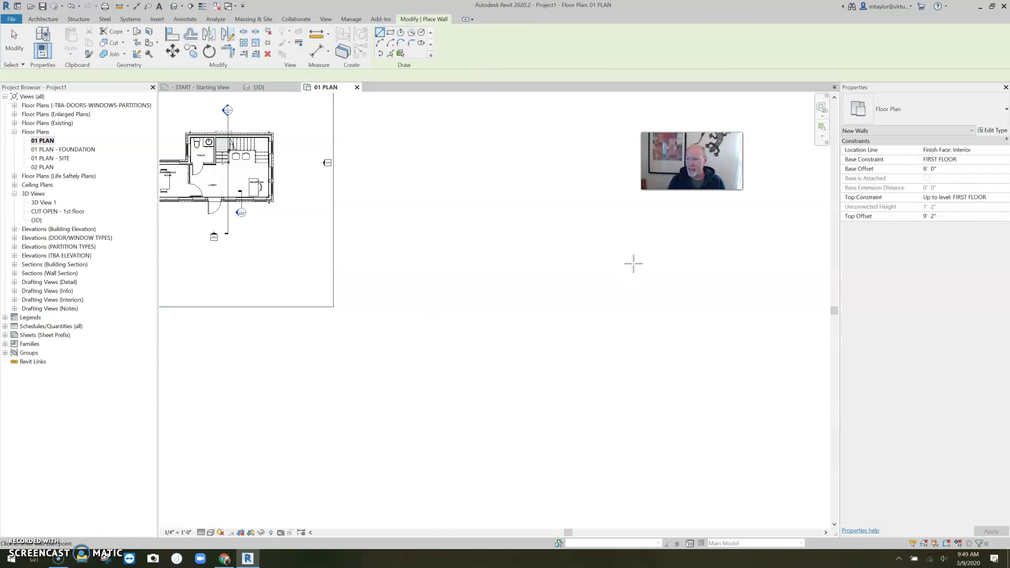
left_click(985, 168)
type("0")
left_click(965, 197)
left_click(999, 197)
left_click(939, 231)
left_click(942, 216)
type("0")
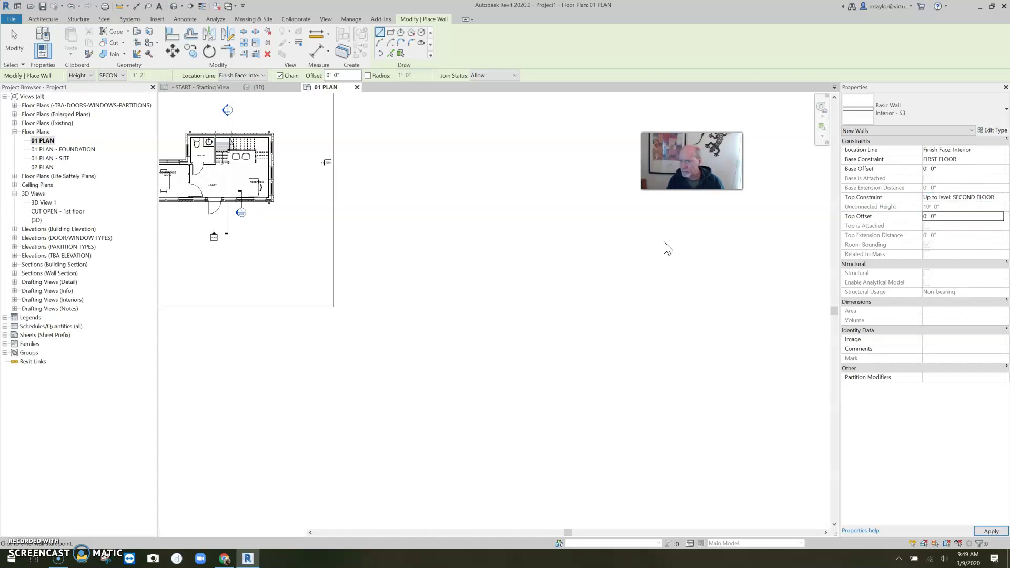
- Choose the Exterior - S6 - Brick type for the new walls
left_click(918, 113)
scroll(901, 198, "up", 8)
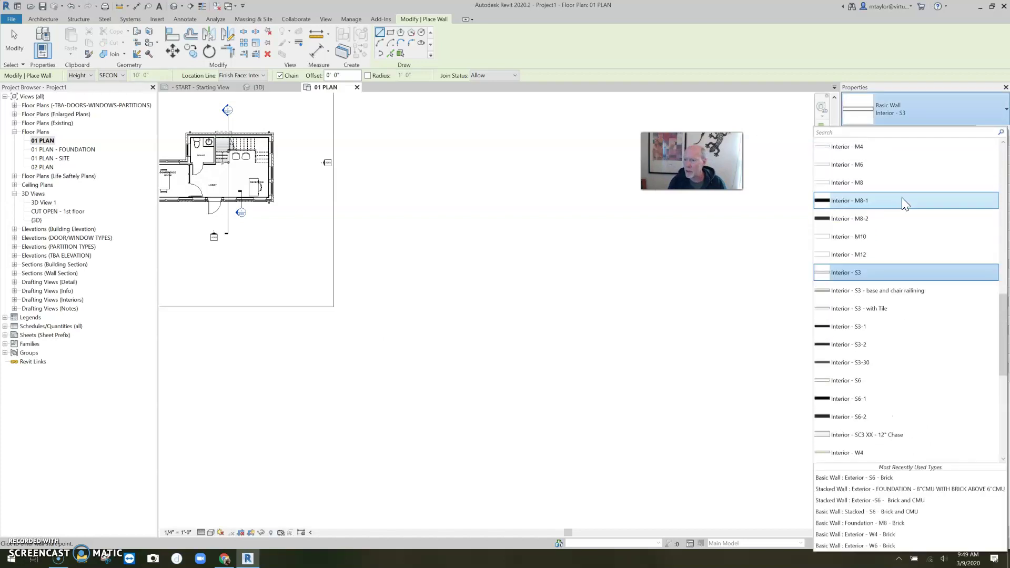
scroll(892, 194, "up", 5)
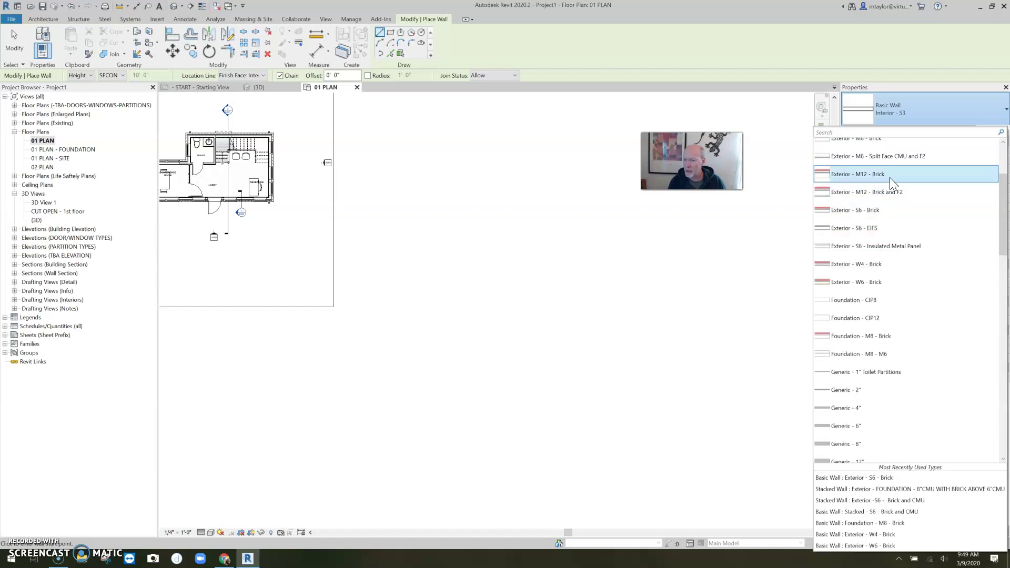
left_click(882, 212)
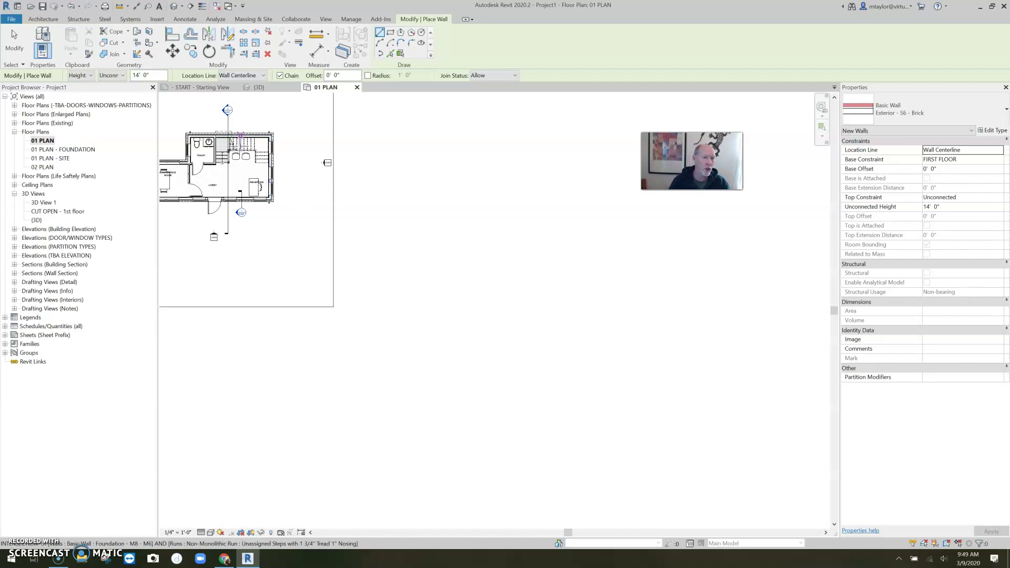
- Open 01 PLAN EXIST and draw a stepped chain of exterior brick walls, with vertical runs of about 10'-6", 18'-6" and 14'-0" after the first one
left_click(15, 123)
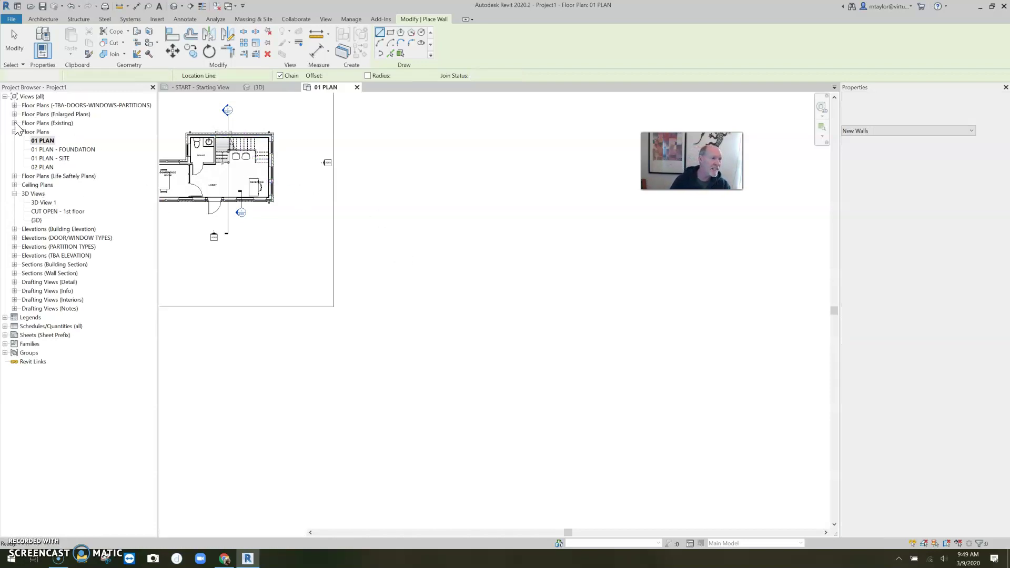
double_click(50, 132)
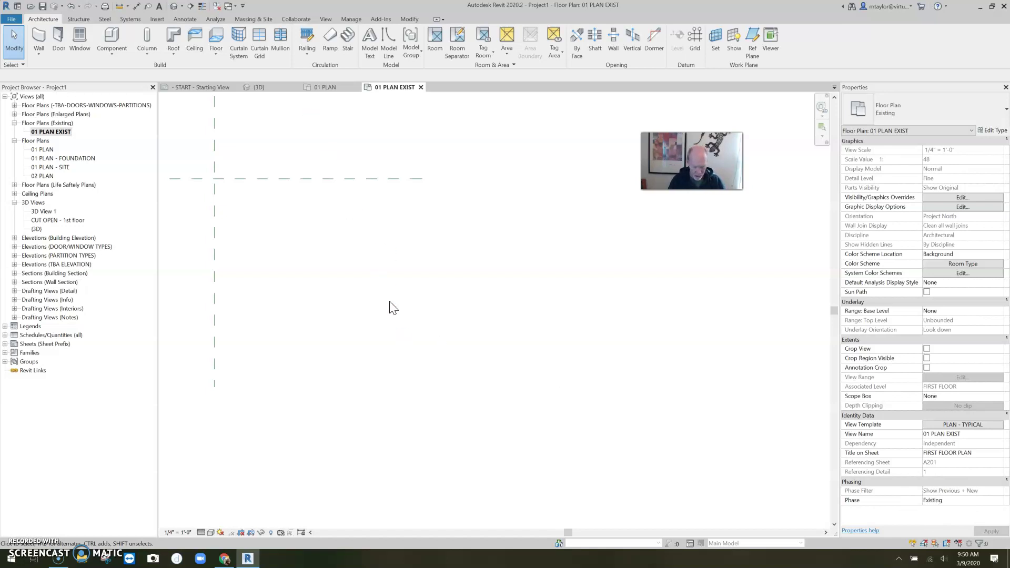
key("w")
key("a")
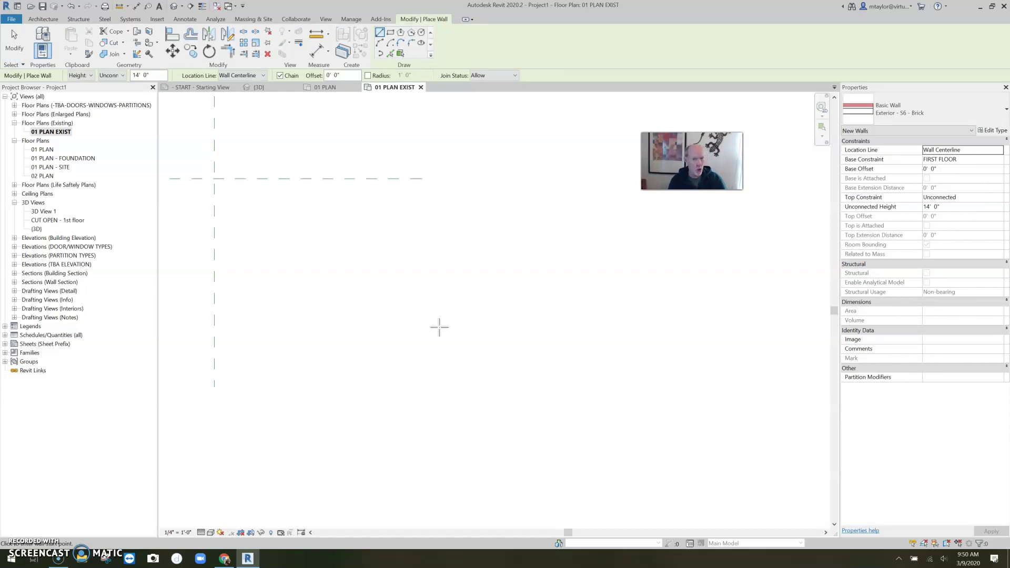
left_click(384, 353)
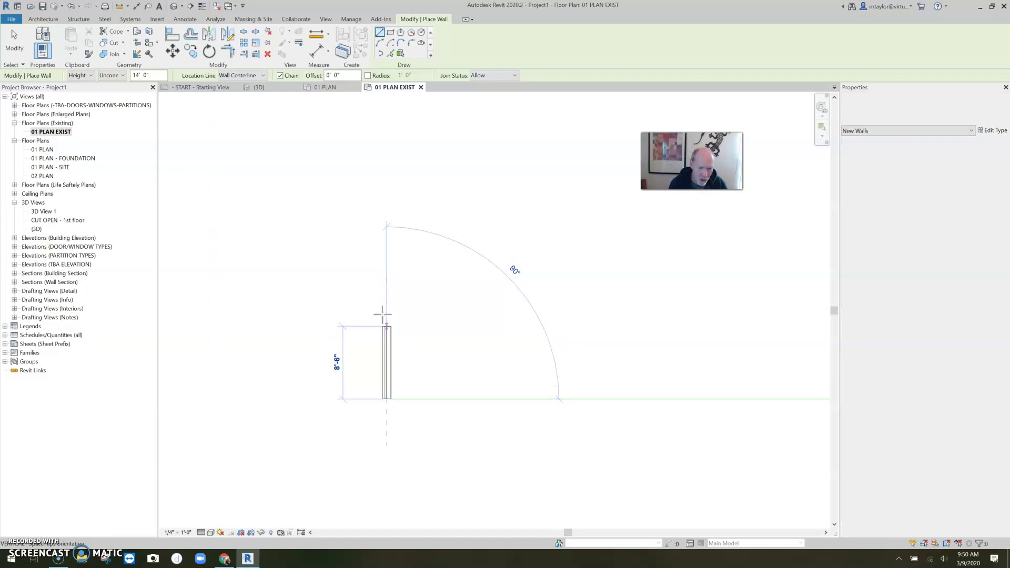
left_click(387, 277)
left_click(485, 275)
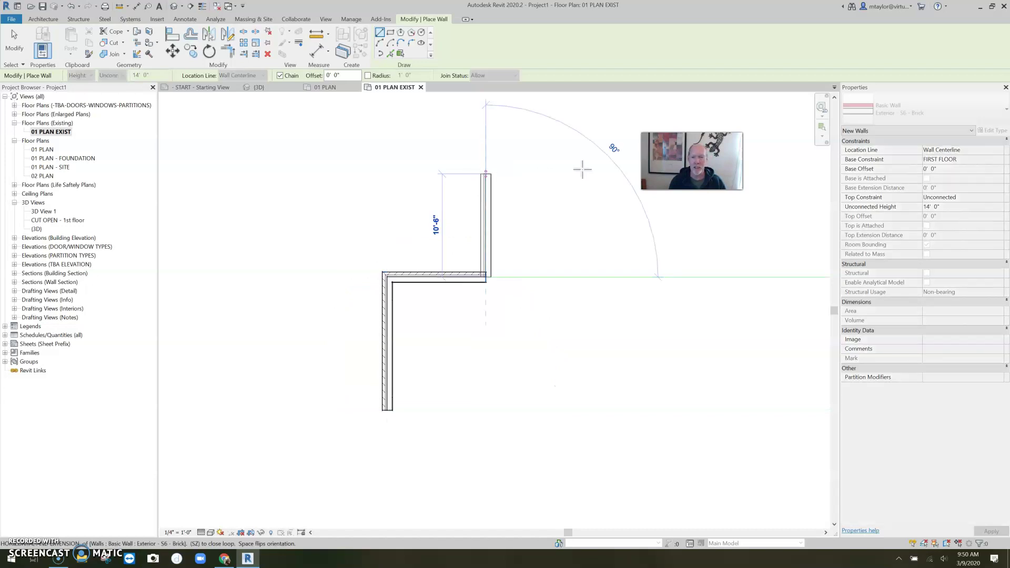
left_click(582, 169)
left_click(624, 174)
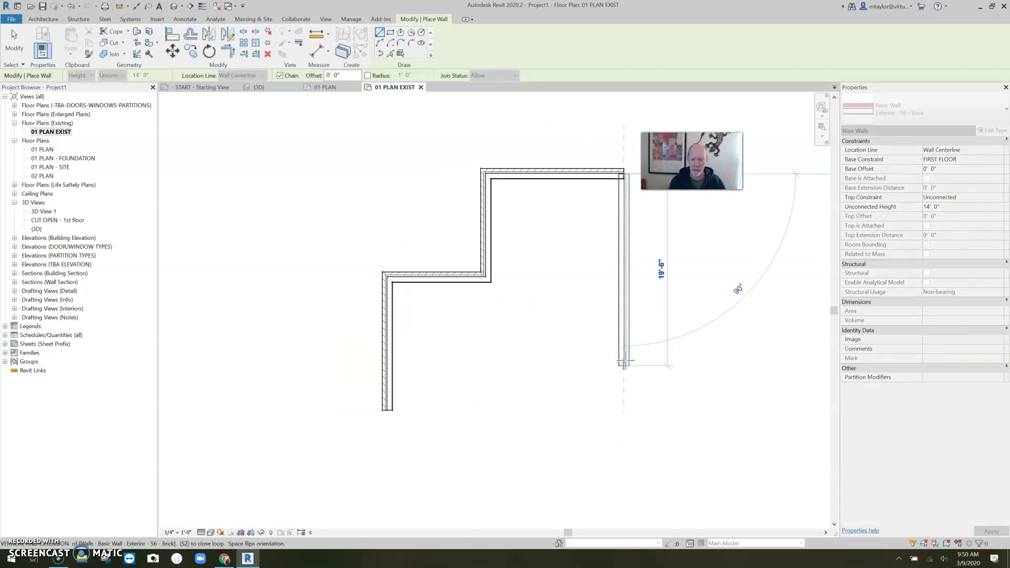
left_click(624, 356)
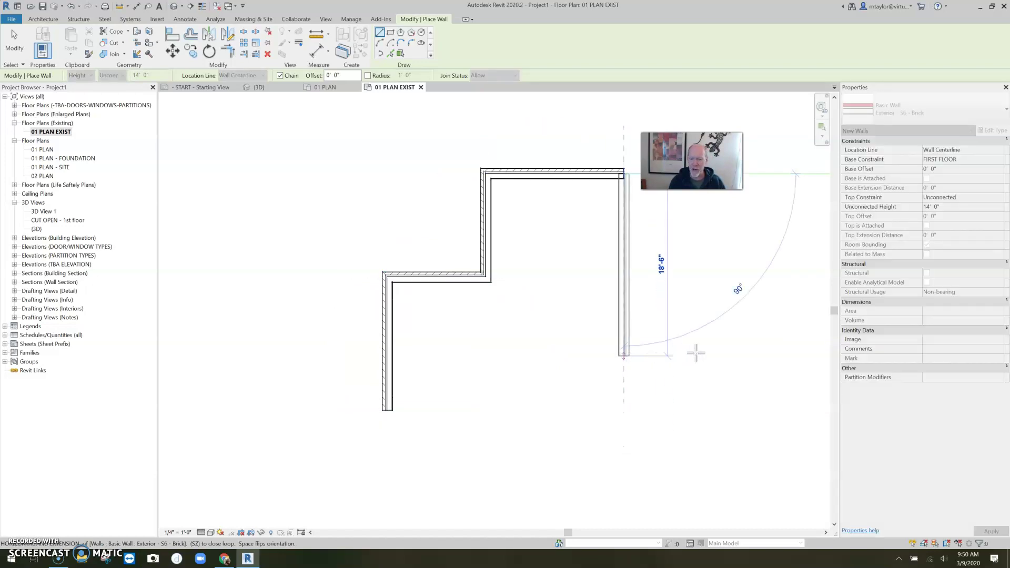
left_click(689, 493)
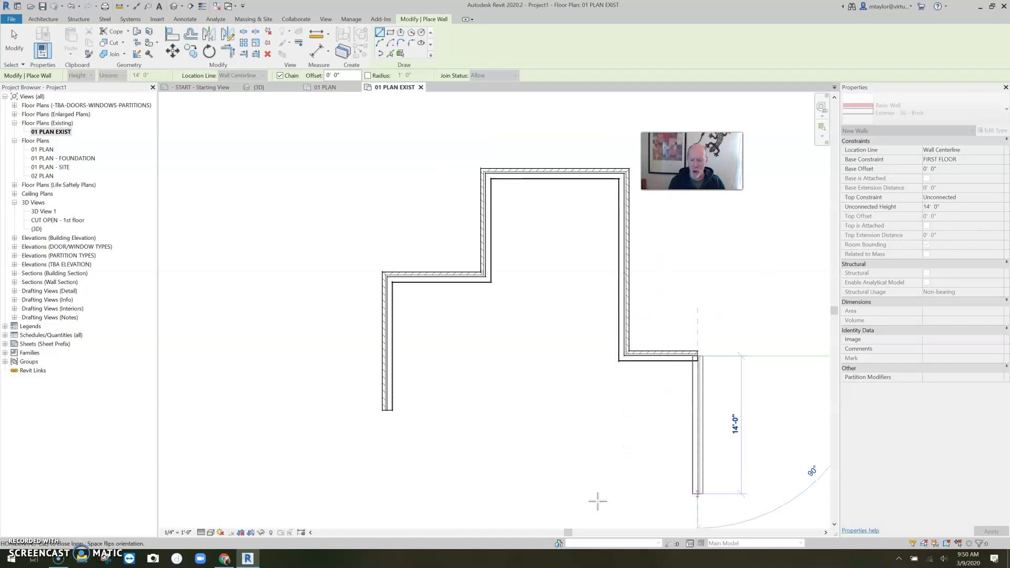
left_click(525, 495)
key("Escape")
key("Escape")
- Trim the lower exterior wall and the left exterior wall to a corner, closing the building outline
key("t")
key("r")
left_click(542, 494)
left_click(387, 405)
scroll(510, 354, "down", 2)
middle_click_drag(510, 354, 451, 318)
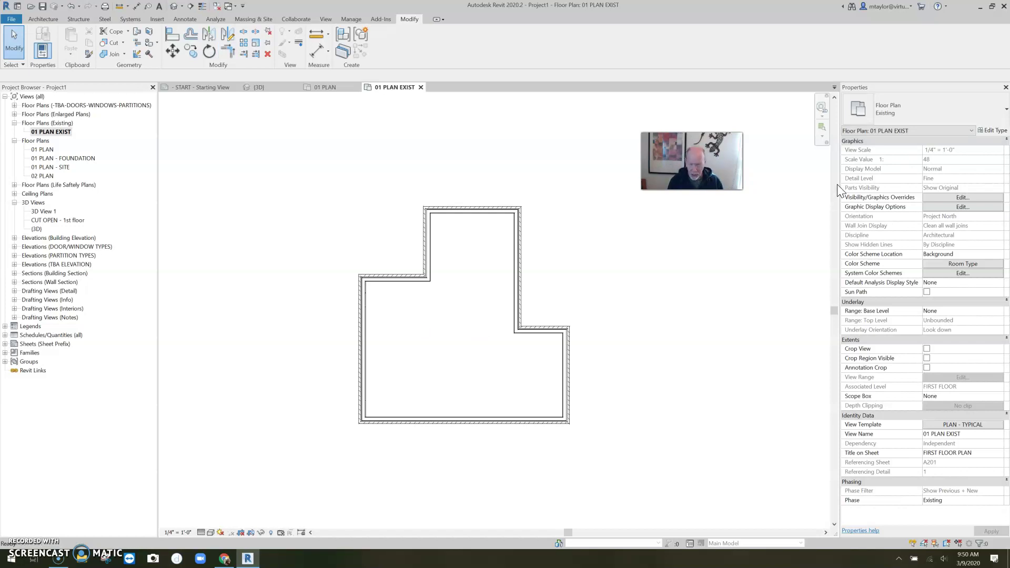
- Start a new wall and set its type to Interior - S3, searching the wall types for "s3"
key("w")
key("a")
left_click(923, 106)
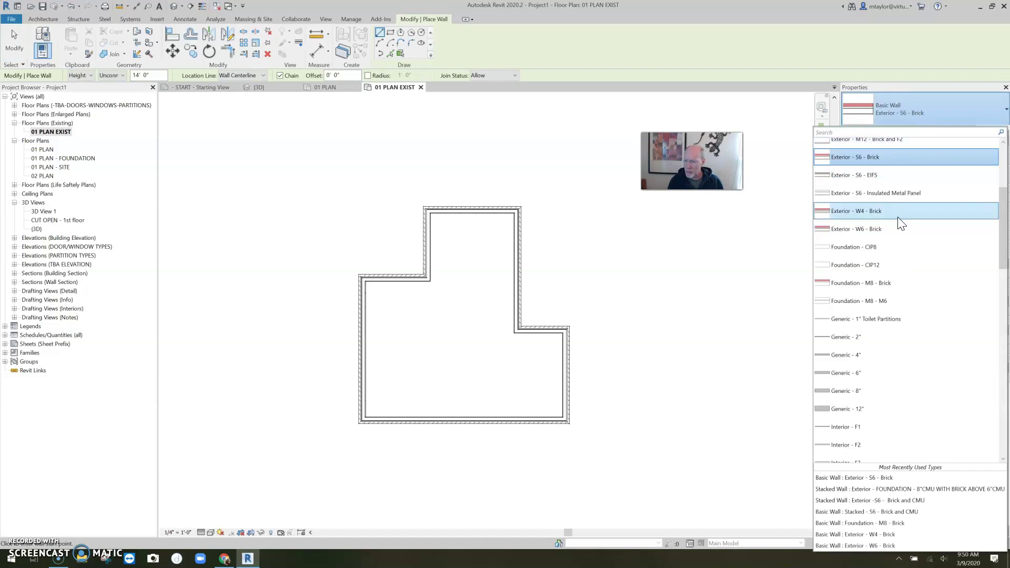
scroll(886, 192, "up", 4)
scroll(884, 211, "down", 4)
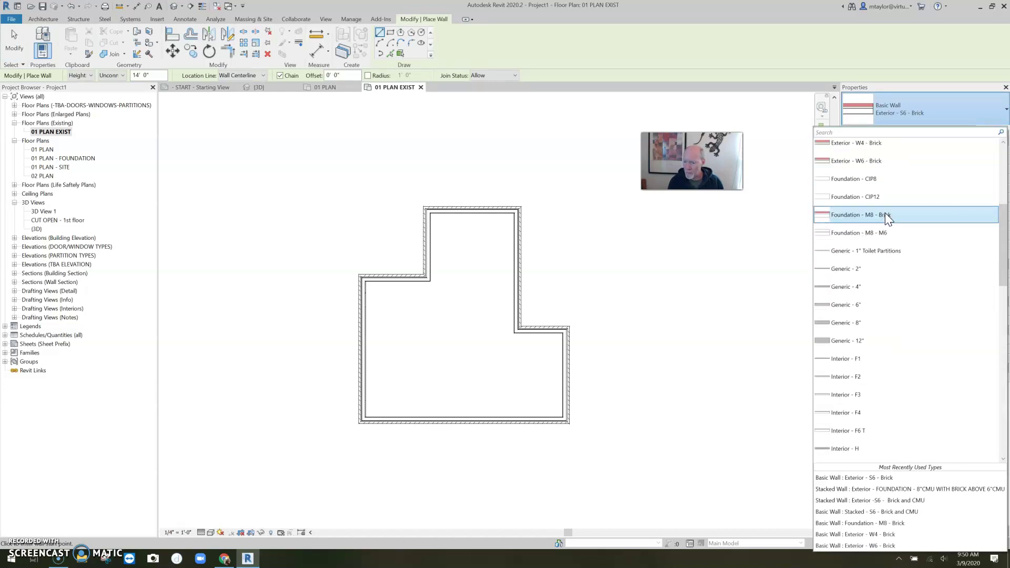
scroll(875, 210, "up", 2)
type("s3")
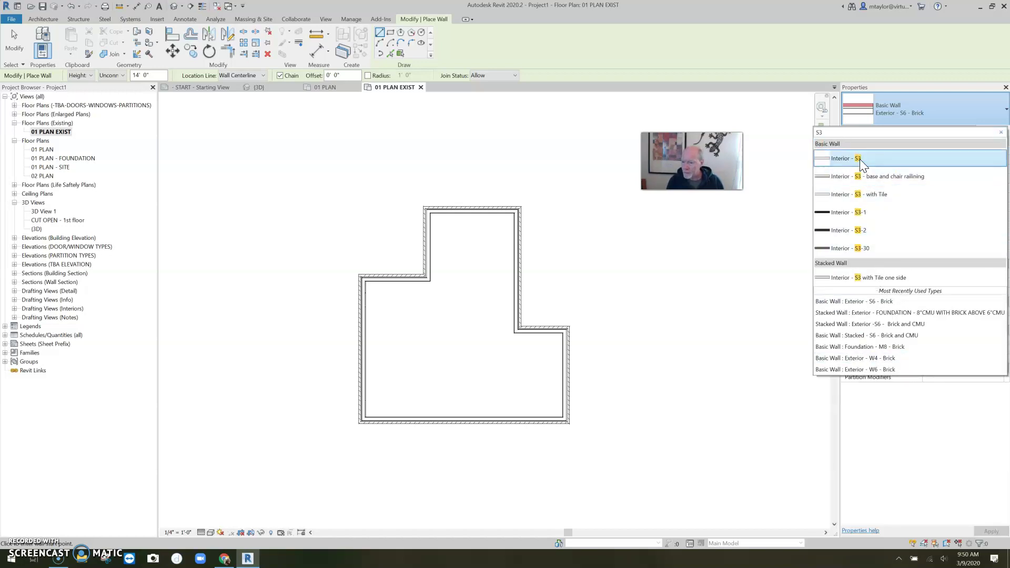
left_click(857, 158)
- Draw a horizontal interior wall about 13' long across the upper wing, from its inner left corner to the opposite exterior wall
scroll(433, 283, "up", 3)
left_click(425, 276)
left_click(585, 275)
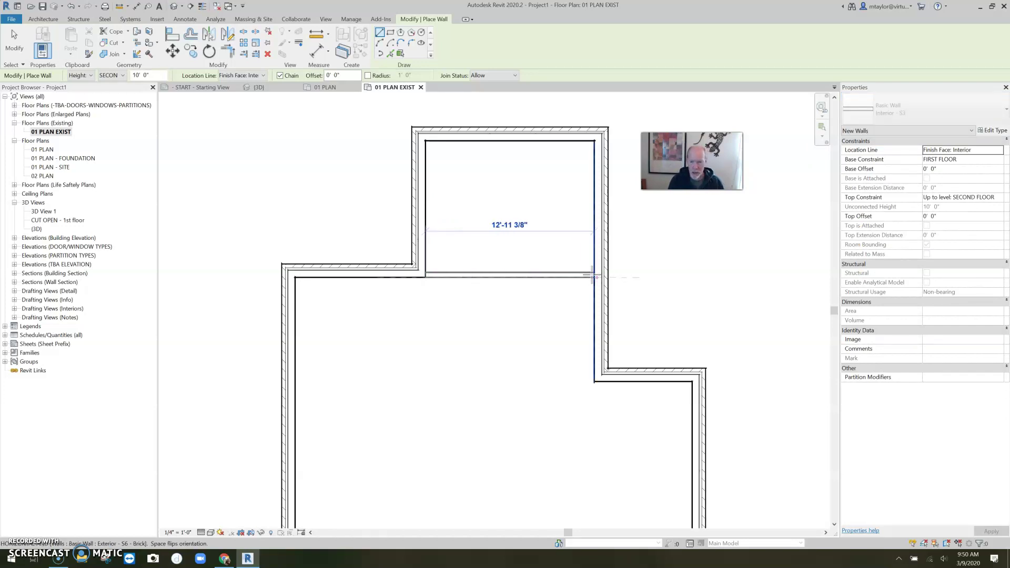
key("Escape")
key("Escape")
- Draw a vertical Interior - S3 wall from the inner corner of the right-hand wing down to the lower exterior wall
scroll(557, 331, "down", 2)
key("w")
key("a")
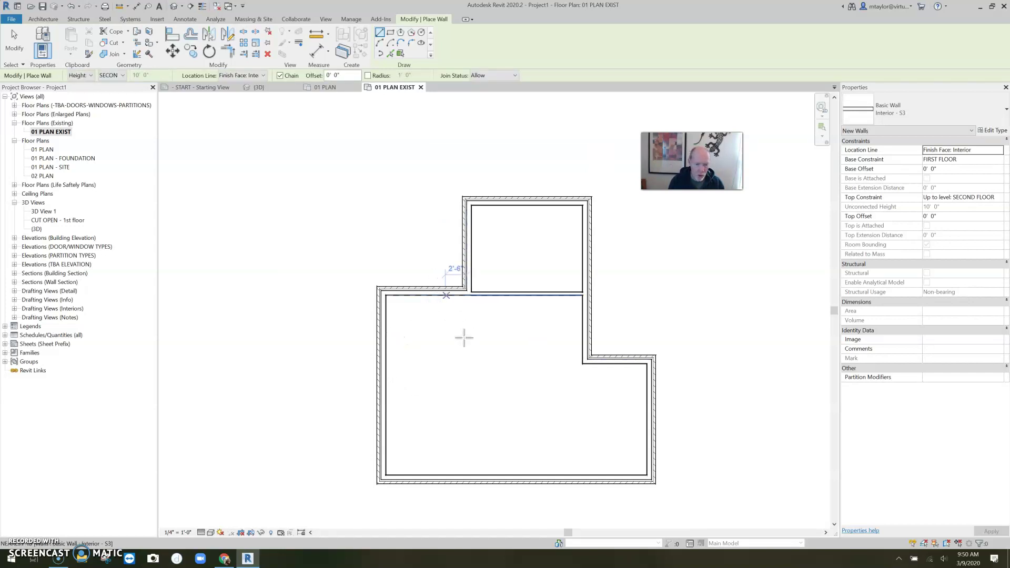
left_click(583, 363)
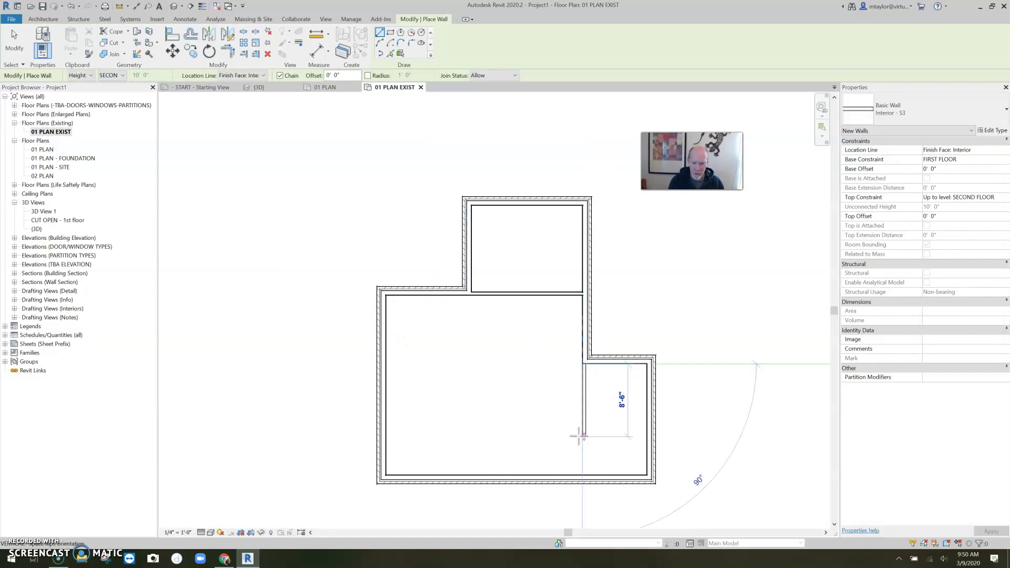
left_click(583, 476)
key("Escape")
key("Escape")
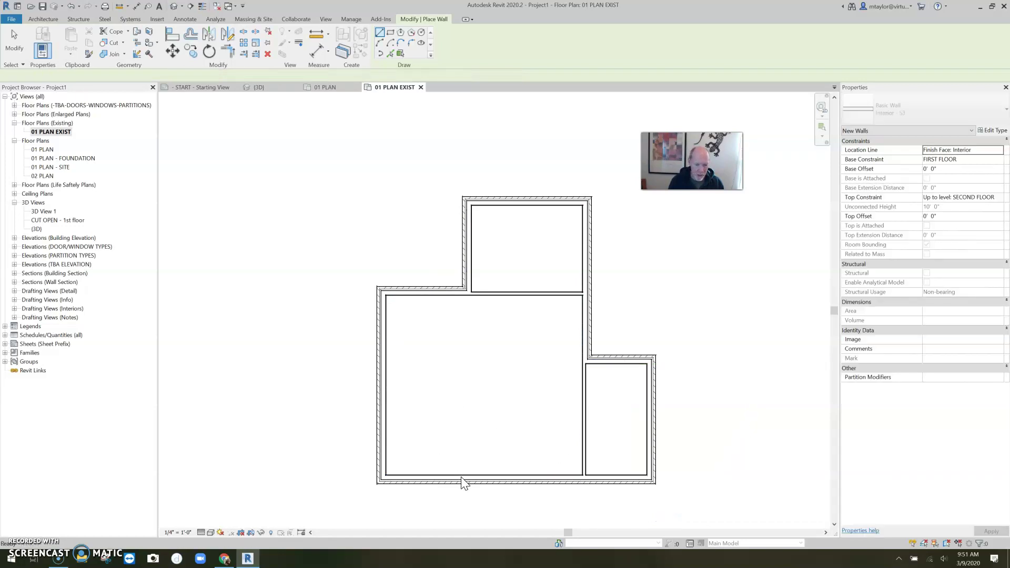
- Enclose a room in the lower-left corner with two interior walls, about 8'-6" up and about 9'-6" across
left_click(466, 476)
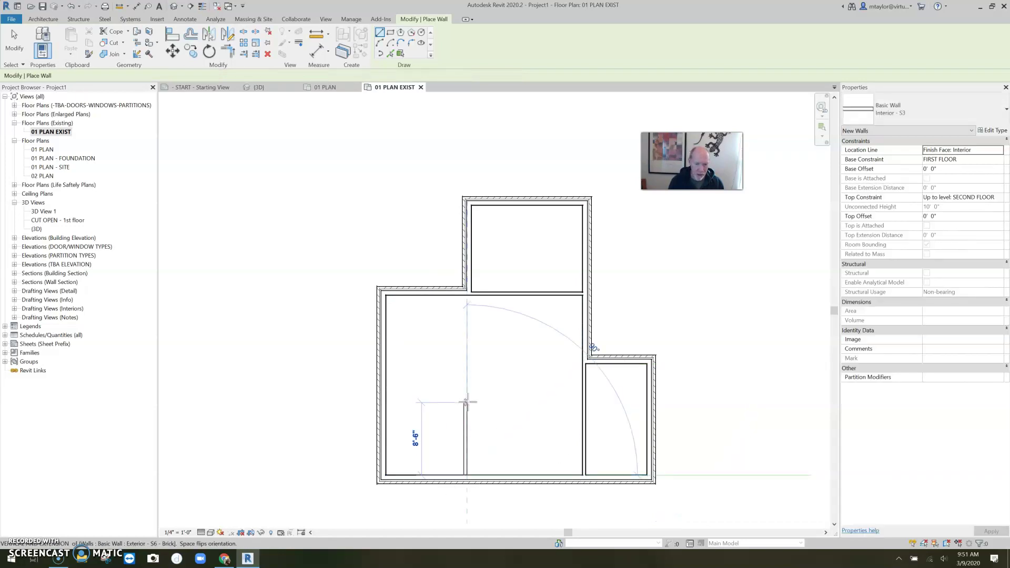
left_click(466, 402)
left_click(388, 402)
key("Escape")
key("Escape")
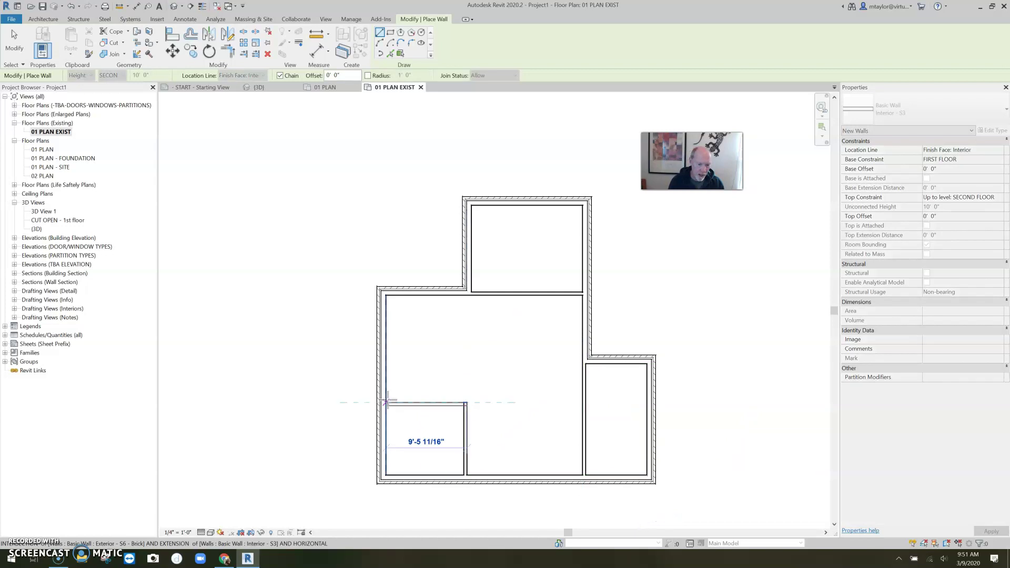
- Draw a vertical interior wall from the midpoint of the lower-left room's upper wall up to the wall above
left_click(426, 403)
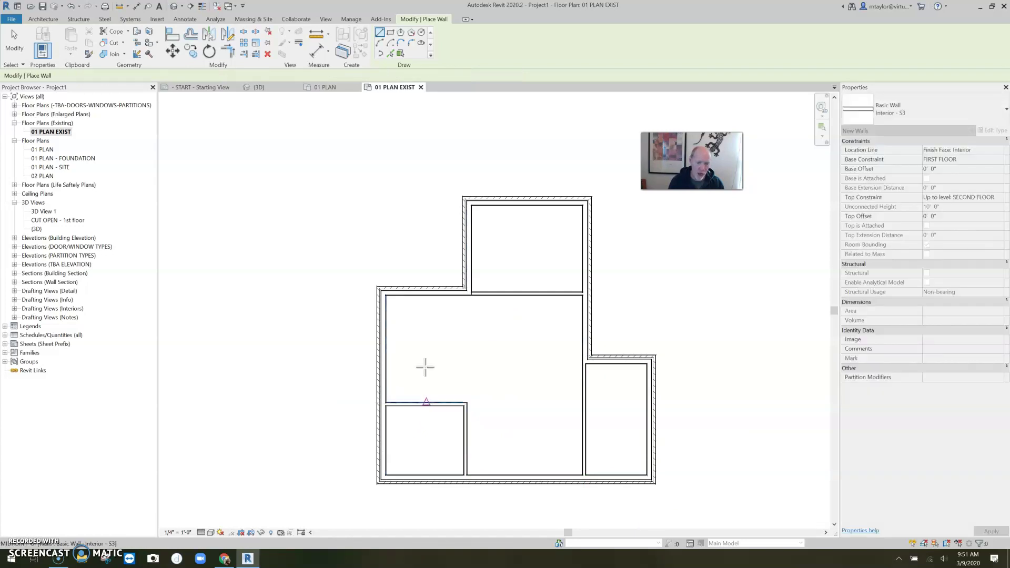
left_click(426, 297)
key("Escape")
key("Escape")
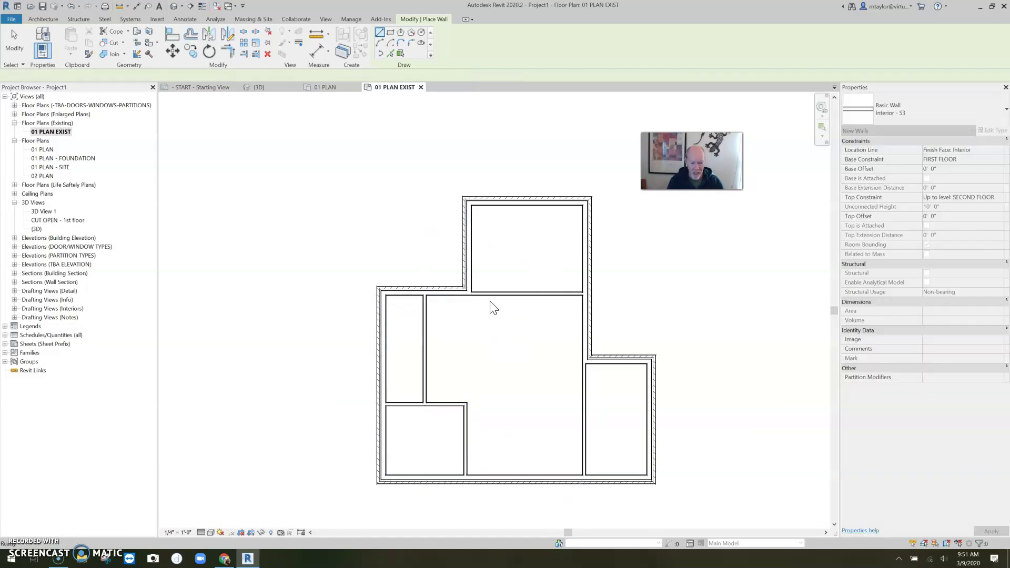
- Place a 6'-0" x 7'-0" 08 Double - Flush - HM Frame - Exterior door in the lower exterior wall, centred in the main room
middle_click_drag(490, 333, 450, 298)
key("d")
key("r")
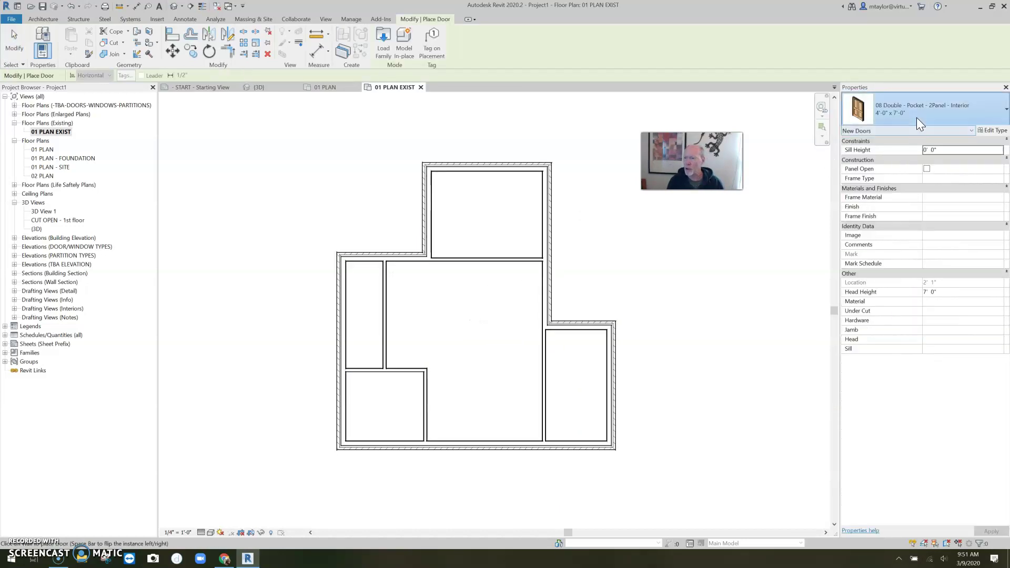
left_click(916, 117)
type("D")
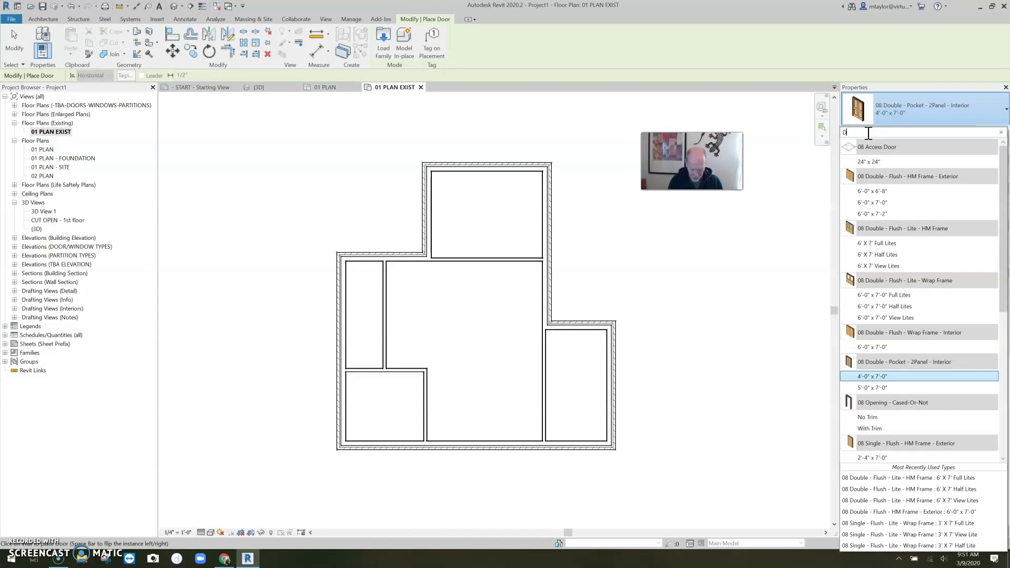
type("OU")
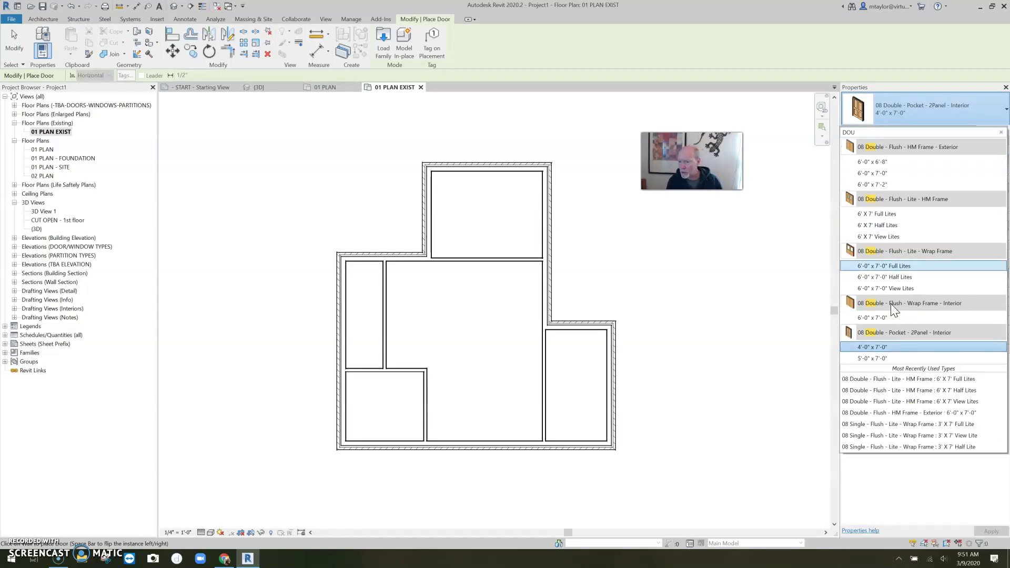
left_click(878, 172)
left_click(484, 442)
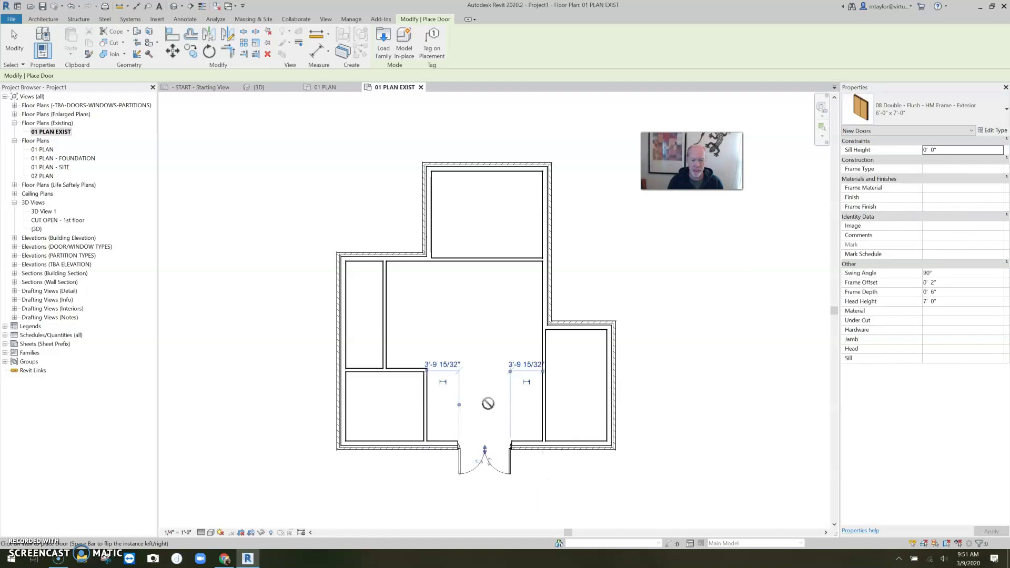
- Place 3'-0" x 7'-0" 08 Single - Flush - Wrap Frame - Interior doors from the main room into the lower-left room and the narrow room above
middle_click_drag(484, 401, 501, 354)
key("Escape")
key("Escape")
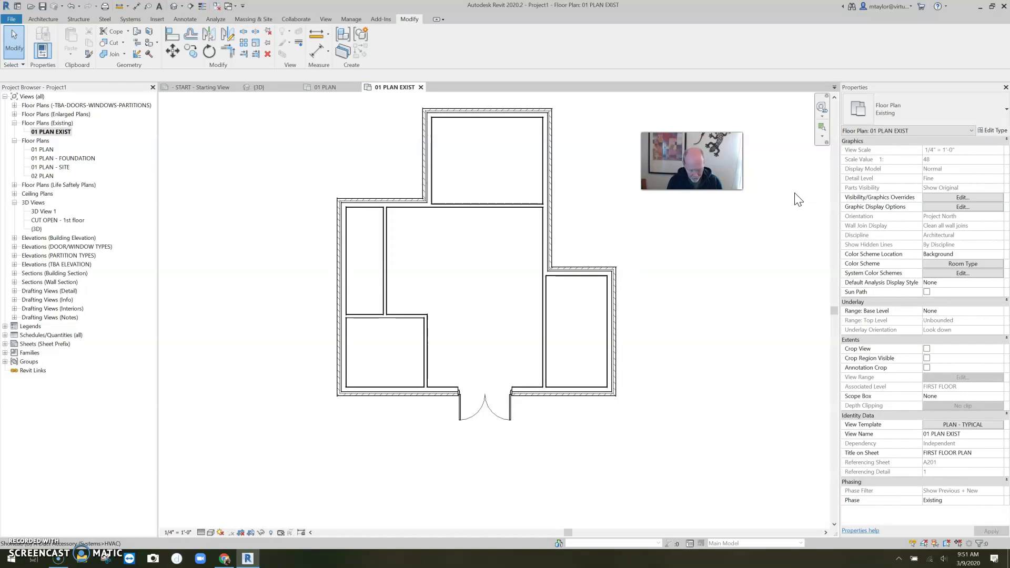
key("d")
key("r")
left_click(917, 115)
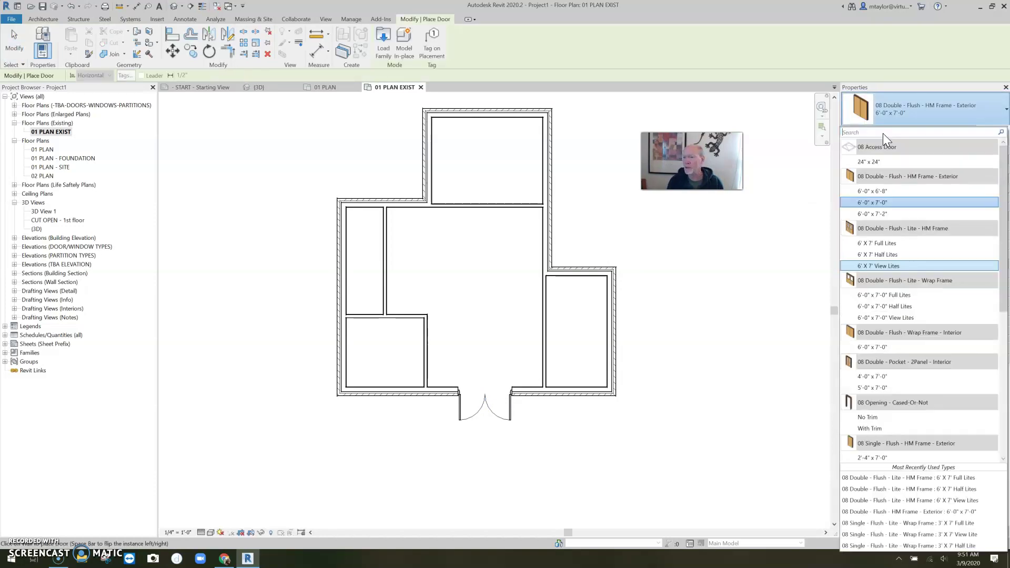
type("SING")
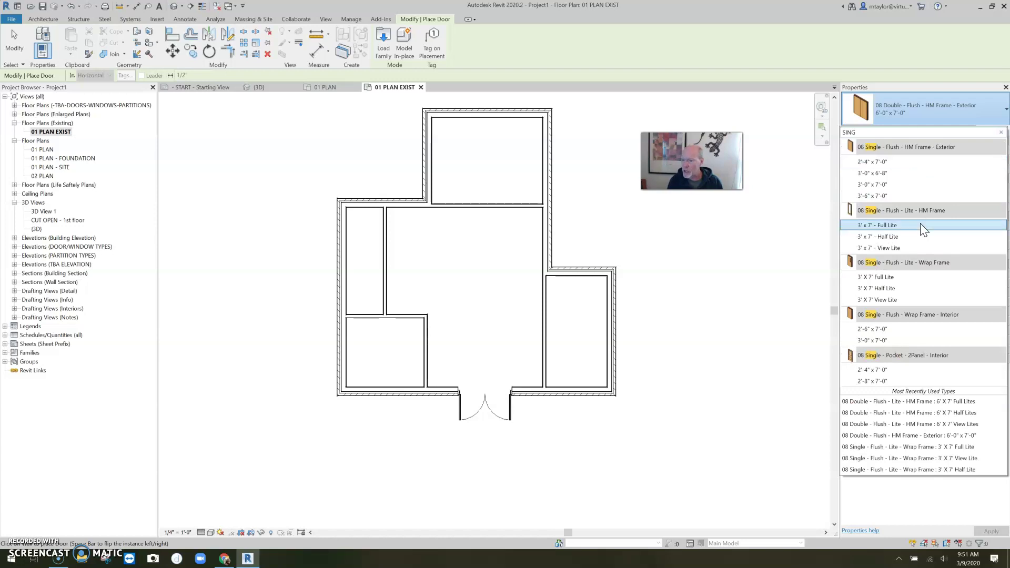
left_click(873, 339)
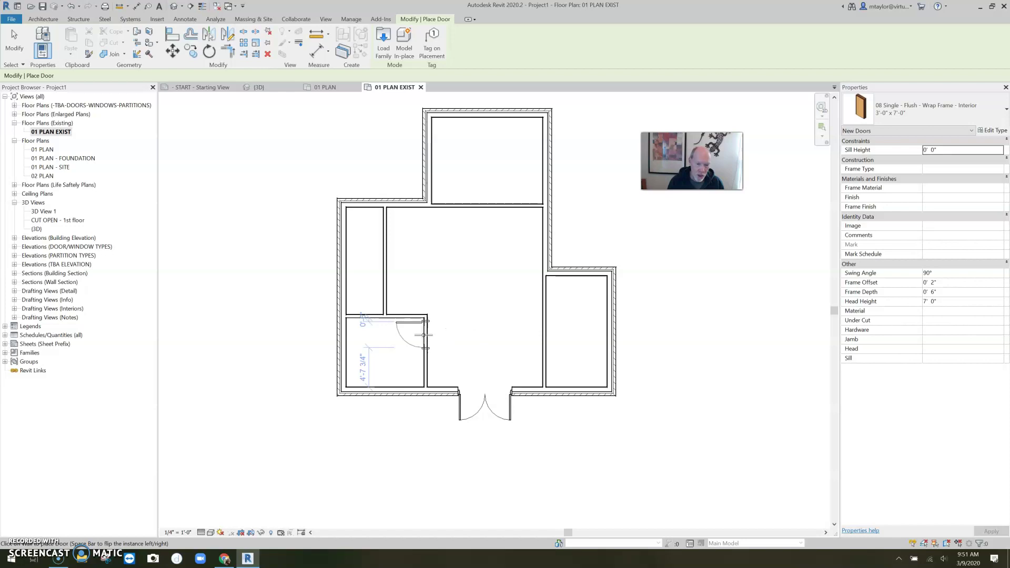
left_click(423, 335)
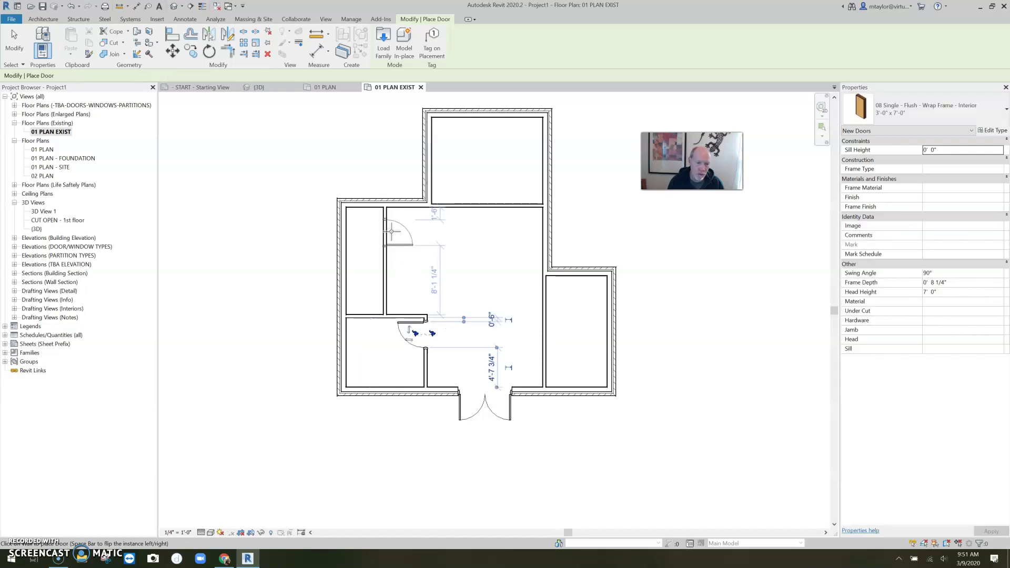
left_click(385, 294)
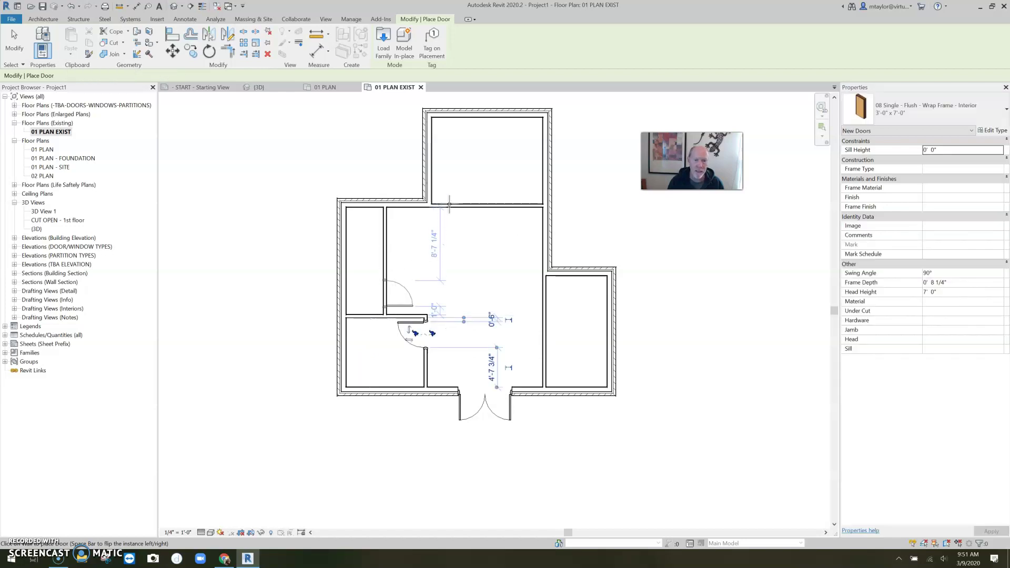
- Place the same 3'-0" x 7'-0" interior door in the upper room's lower wall and in the right-hand wing's interior wall
key("space")
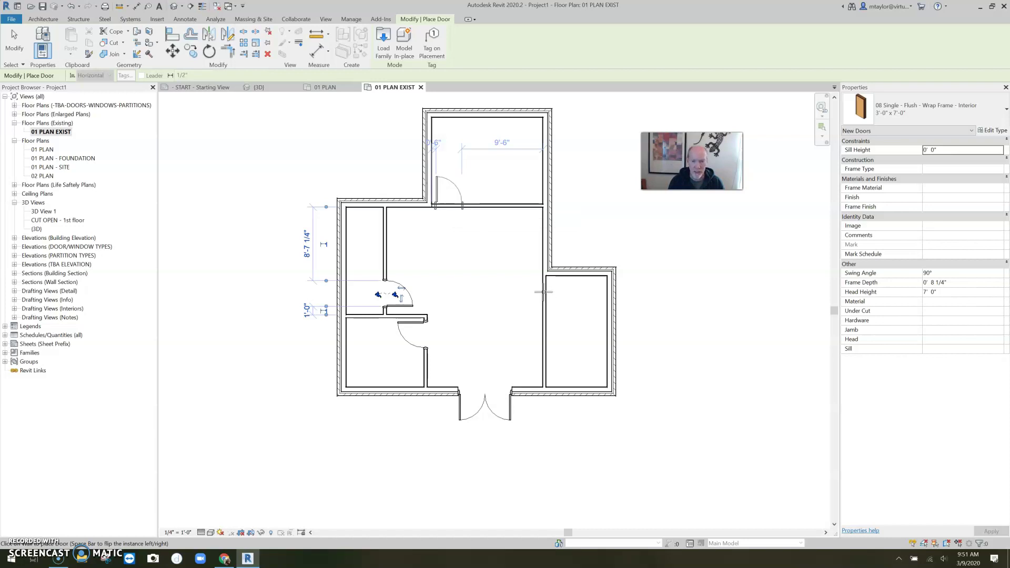
left_click(449, 203)
left_click(550, 292)
key("Escape")
key("Escape")
scroll(529, 326, "down", 2)
scroll(521, 305, "up", 2)
middle_click_drag(496, 279, 490, 294)
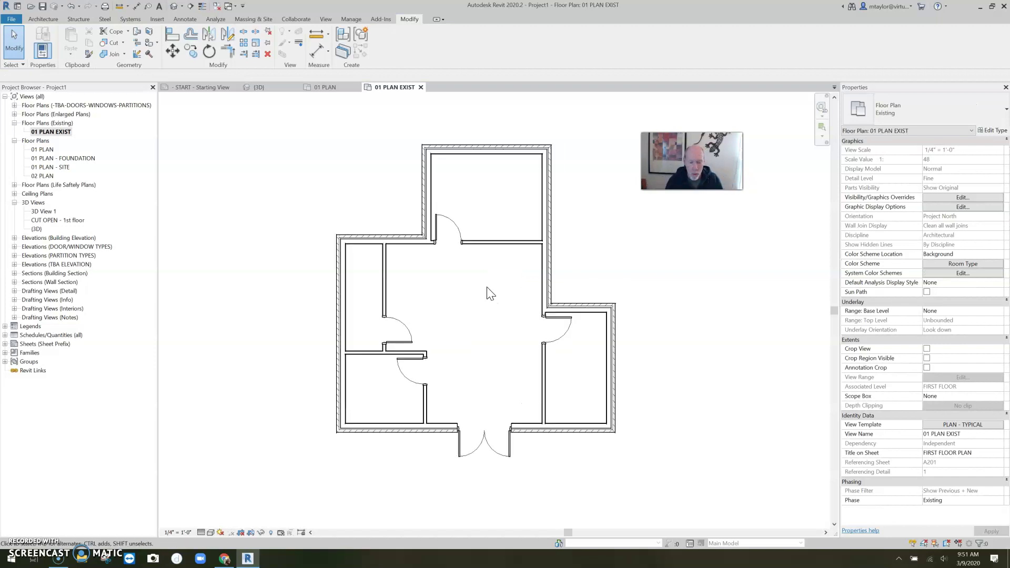
- Place tagged rooms in the upper room, main room, right-hand wing, narrow left room and lower-left room, in that order
key("r")
key("m")
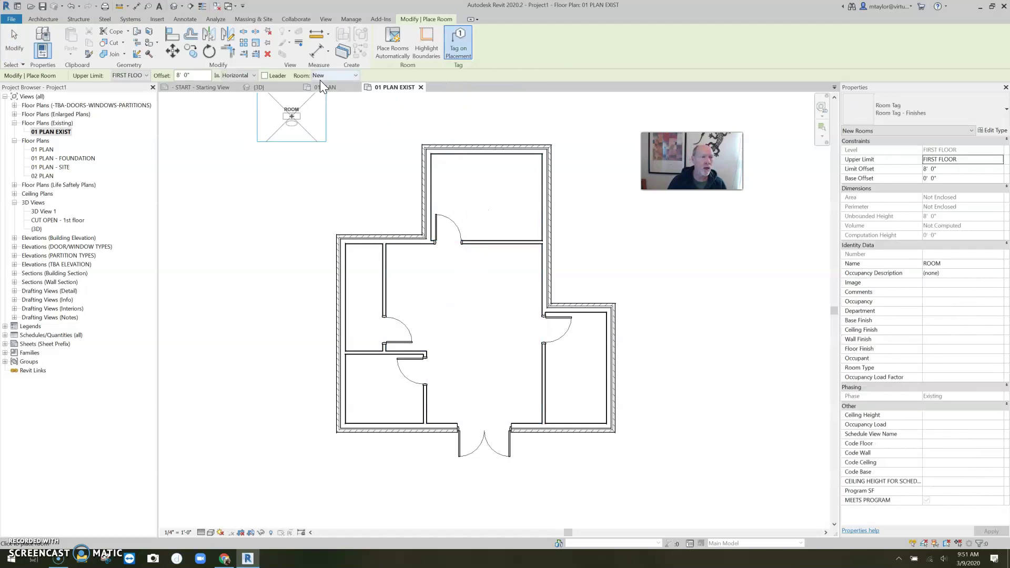
left_click(491, 196)
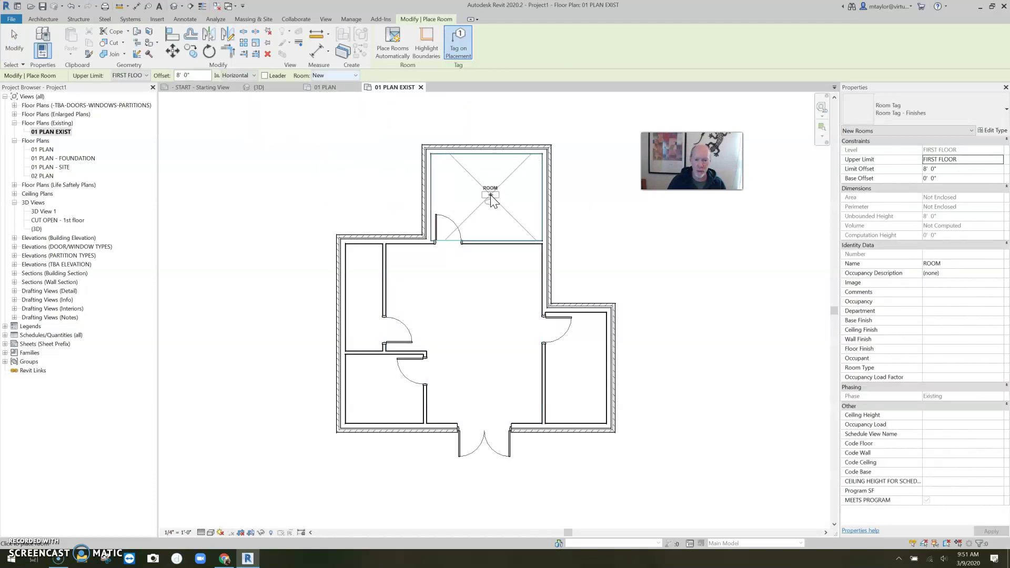
left_click(475, 317)
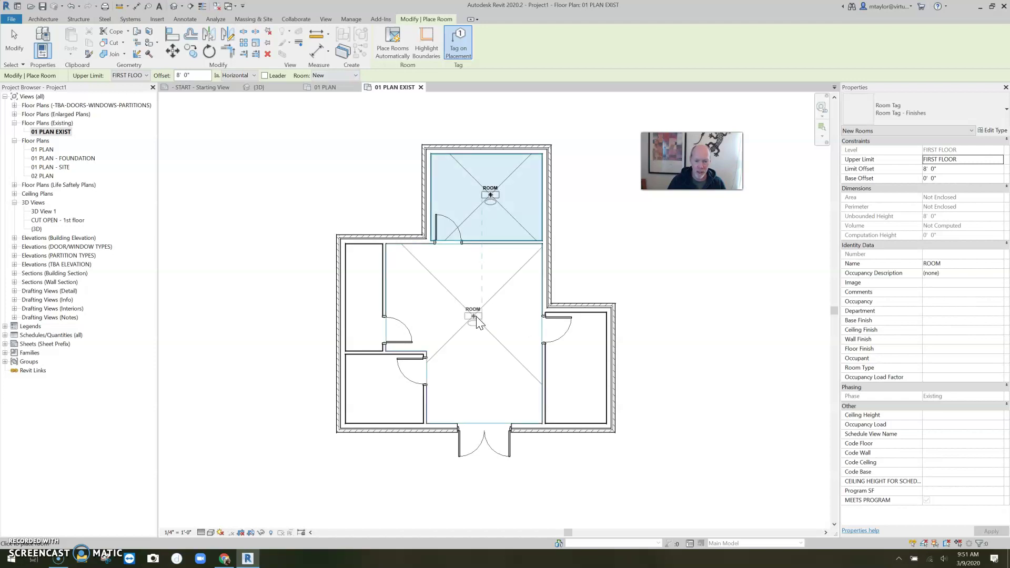
left_click(576, 359)
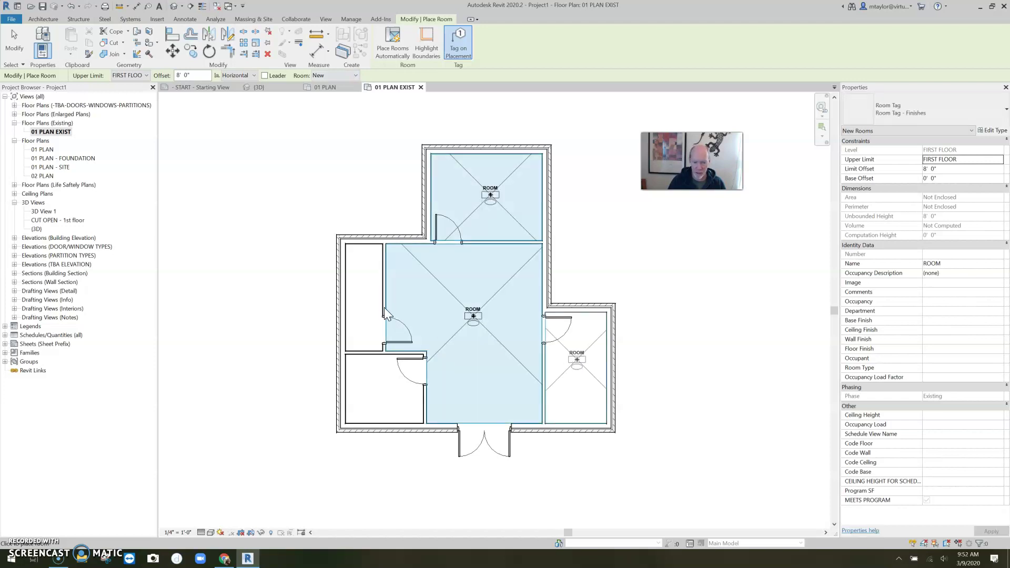
left_click(364, 298)
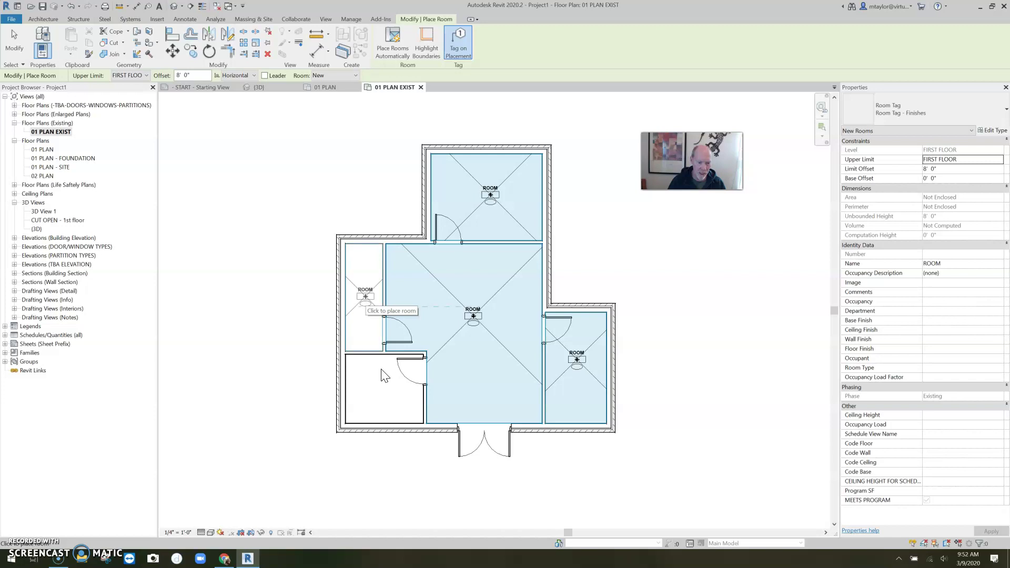
left_click(384, 397)
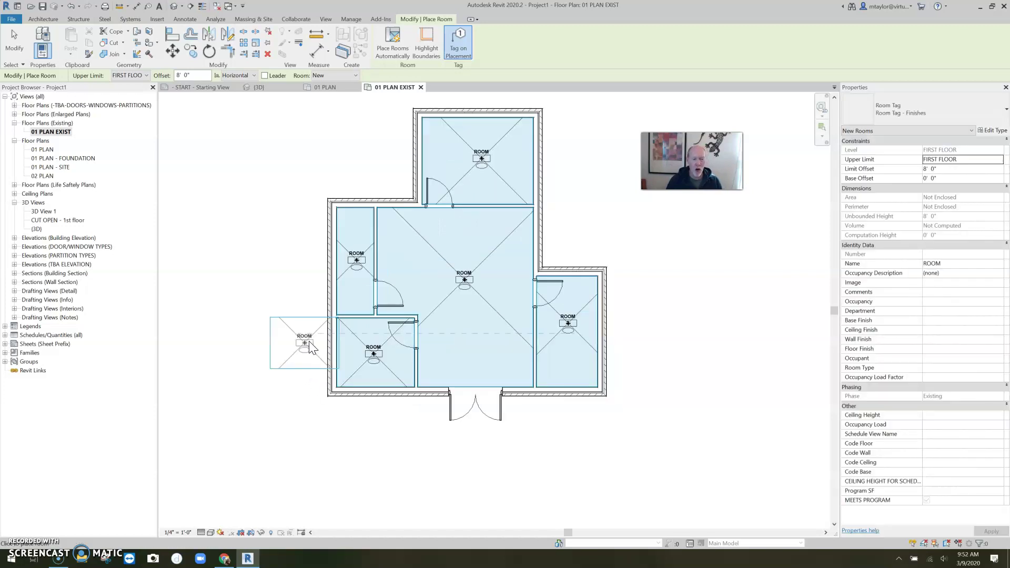
key("Escape")
key("Escape")
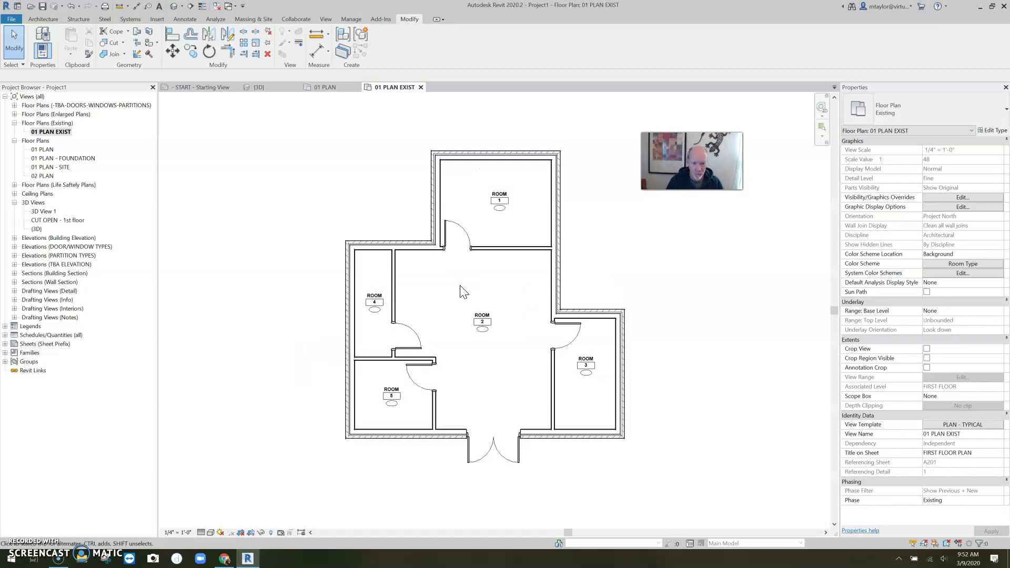
- Name the main central room LOBBY and the room in the right-hand wing OFFICE
scroll(481, 322, "up", 2)
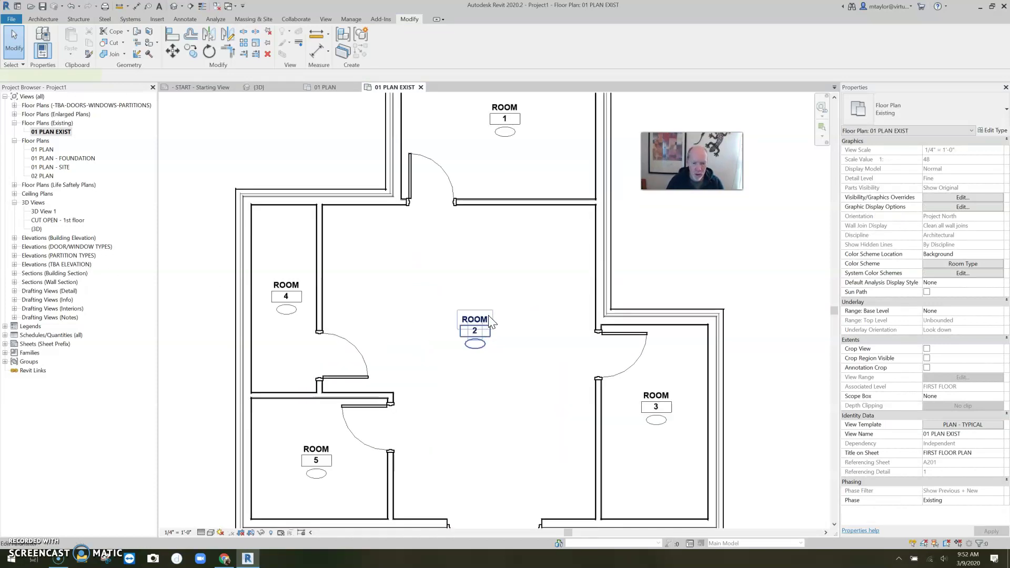
left_click(488, 321)
left_click(484, 319)
type("LOBBY")
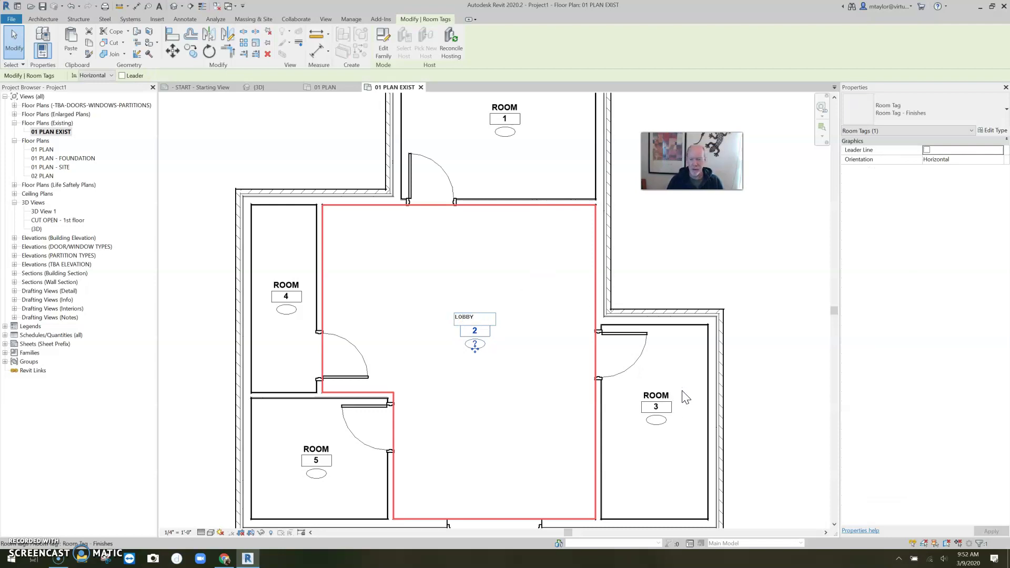
left_click(671, 400)
left_click(670, 398)
type("OFFICE")
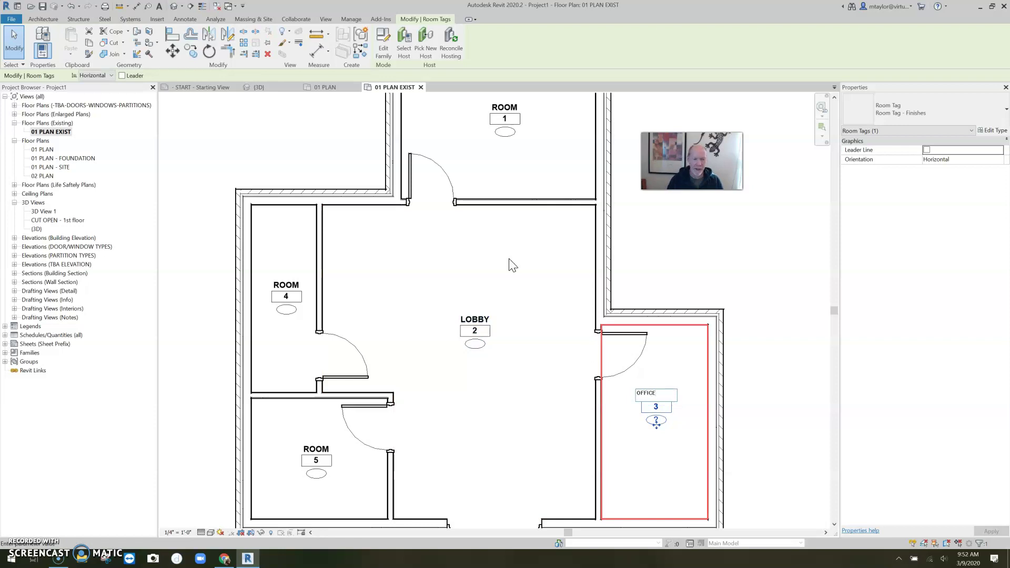
left_click(556, 118)
- Name the upper room OFFICE in its room tag
scroll(530, 159, "up", 1)
left_click(500, 173)
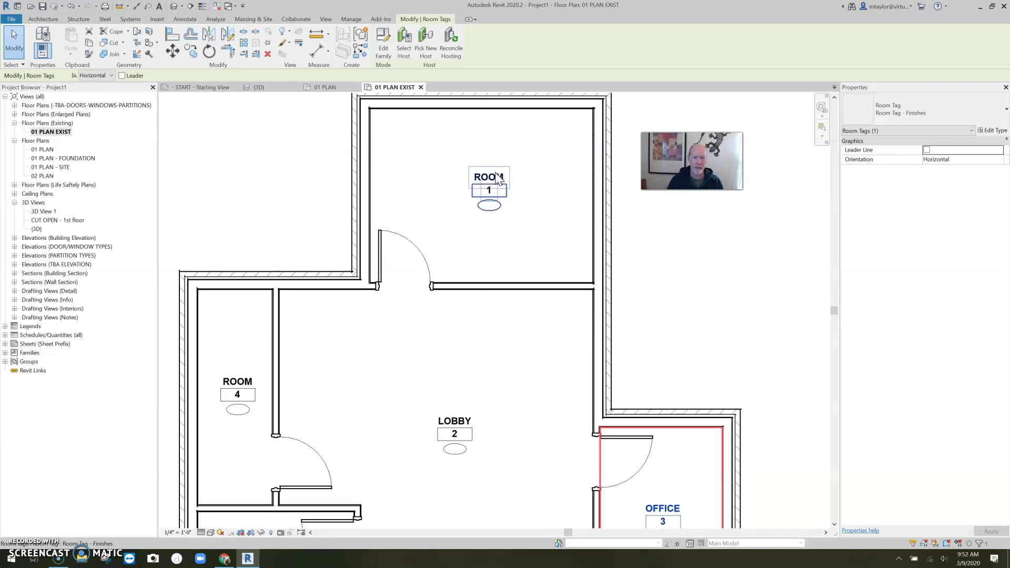
left_click(501, 172)
type("O")
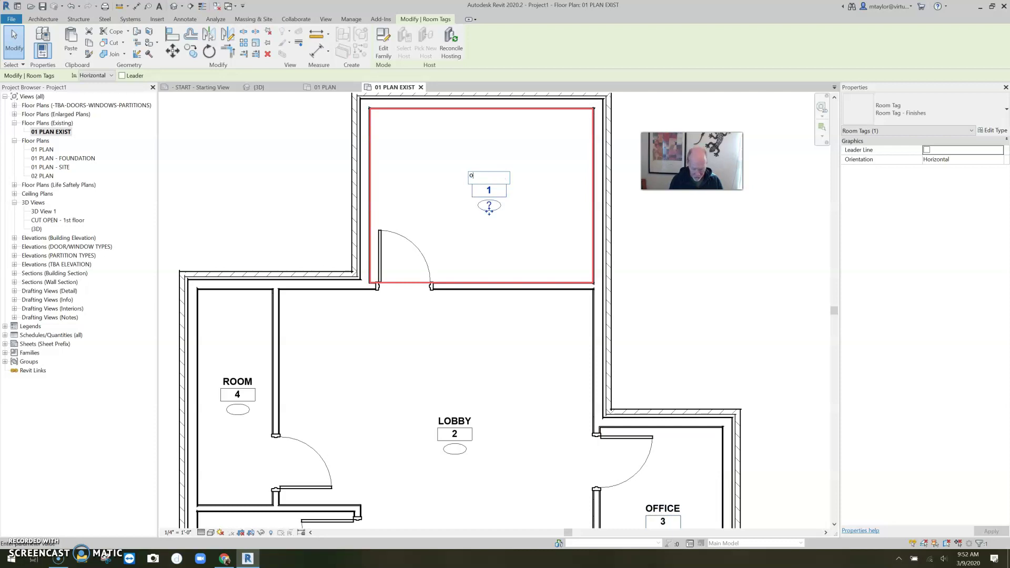
type("FFICE")
left_click(482, 323)
- Name the narrow room on the left side of the building STORAGE
middle_click_drag(396, 354, 539, 239)
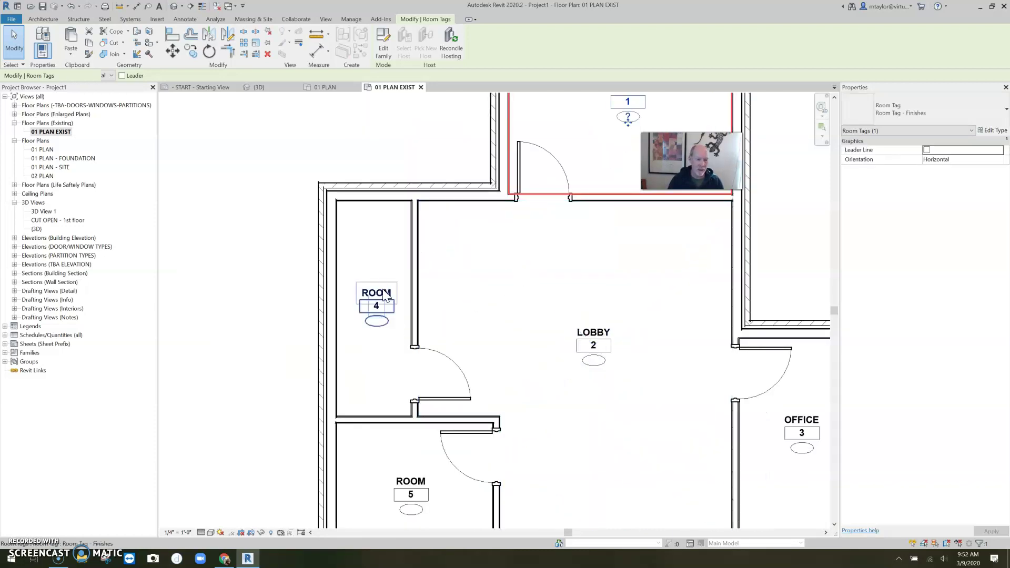
left_click(381, 286)
left_click(382, 290)
type("ST")
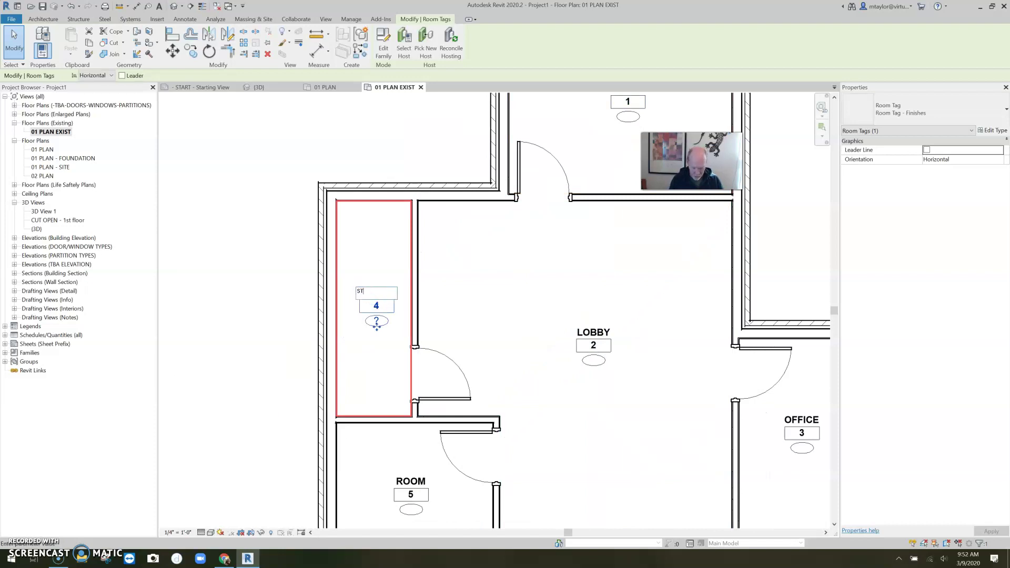
type("ORAGE")
left_click(476, 323)
- Name the lower-left room RECEPTION in its room tag
middle_click_drag(543, 354, 513, 336)
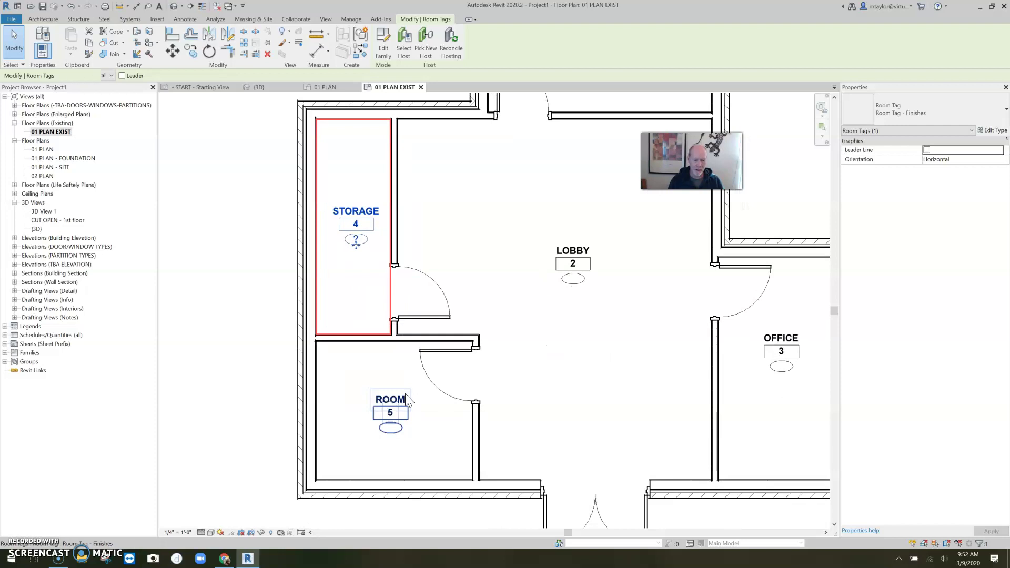
left_click(399, 401)
left_click(400, 401)
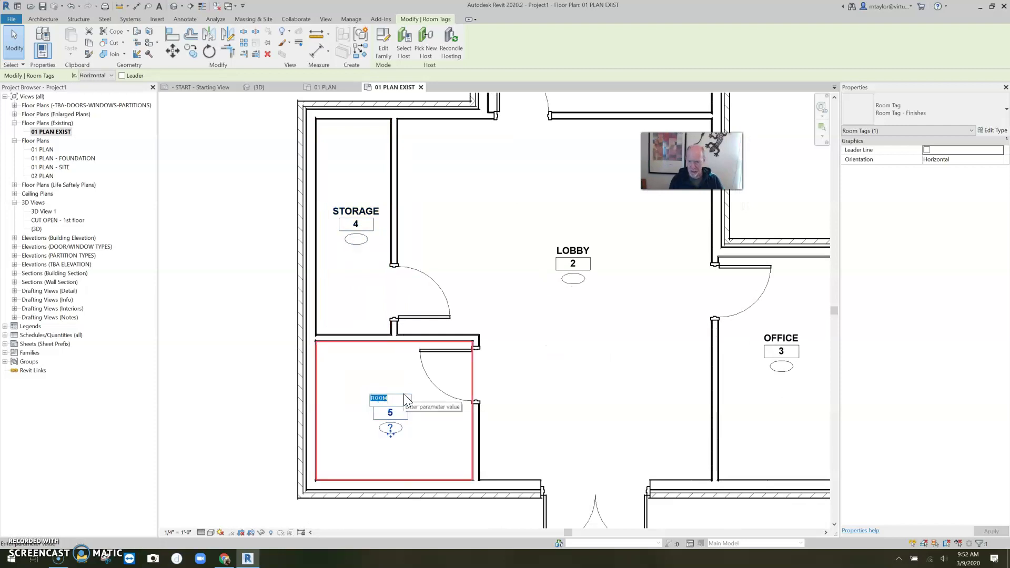
type("R")
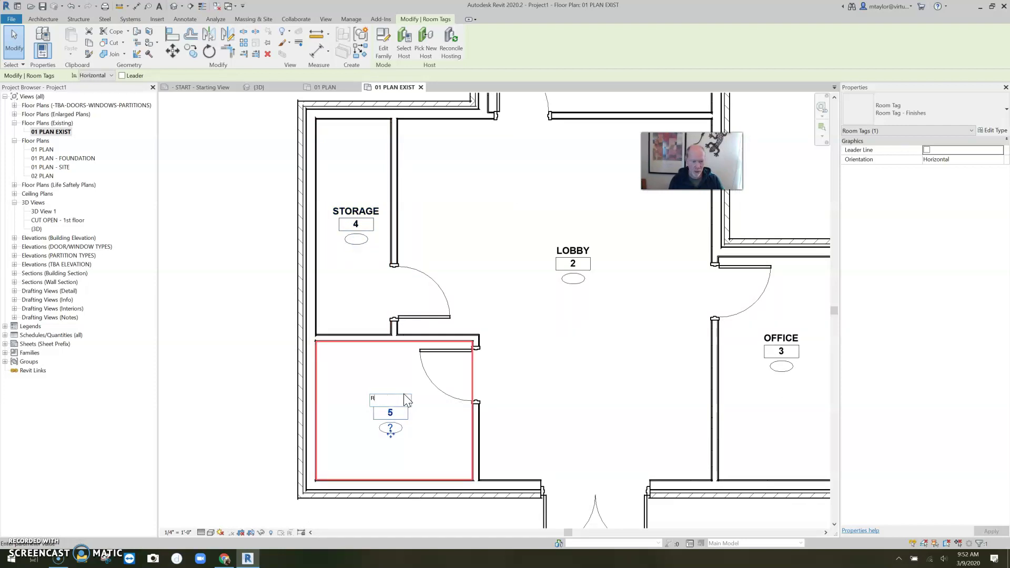
type("ECEPTION")
left_click(575, 372)
scroll(491, 347, "down", 2)
scroll(490, 347, "down", 3)
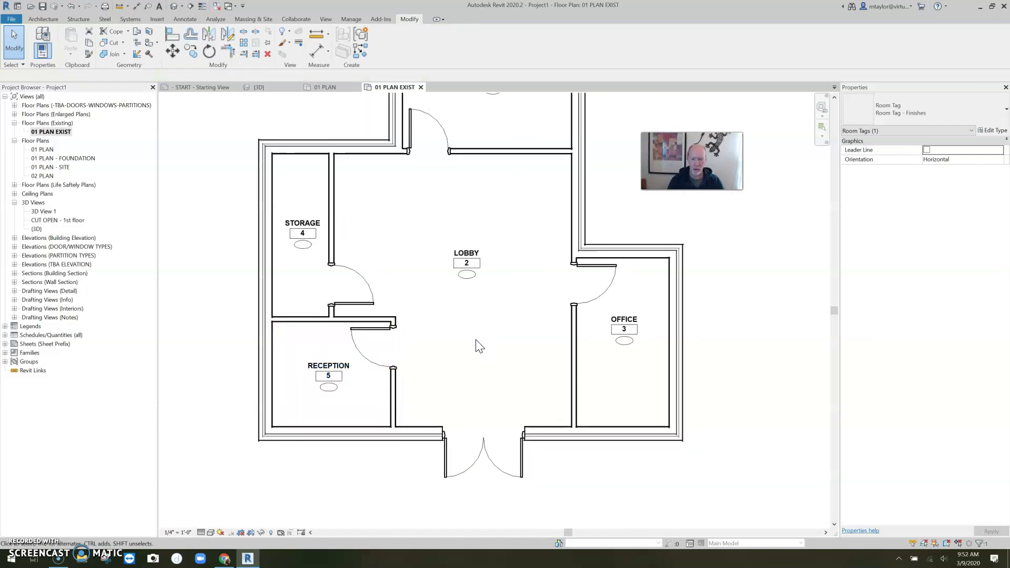
key("Escape")
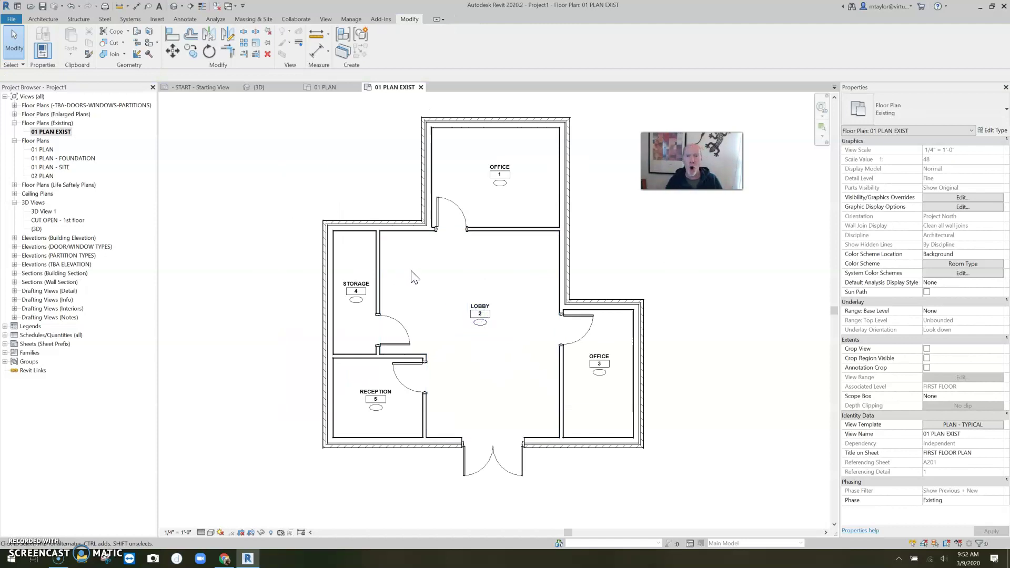
- Open the 01 PLAN floor plan, inspect the existing building there, and duplicate the view
double_click(47, 149)
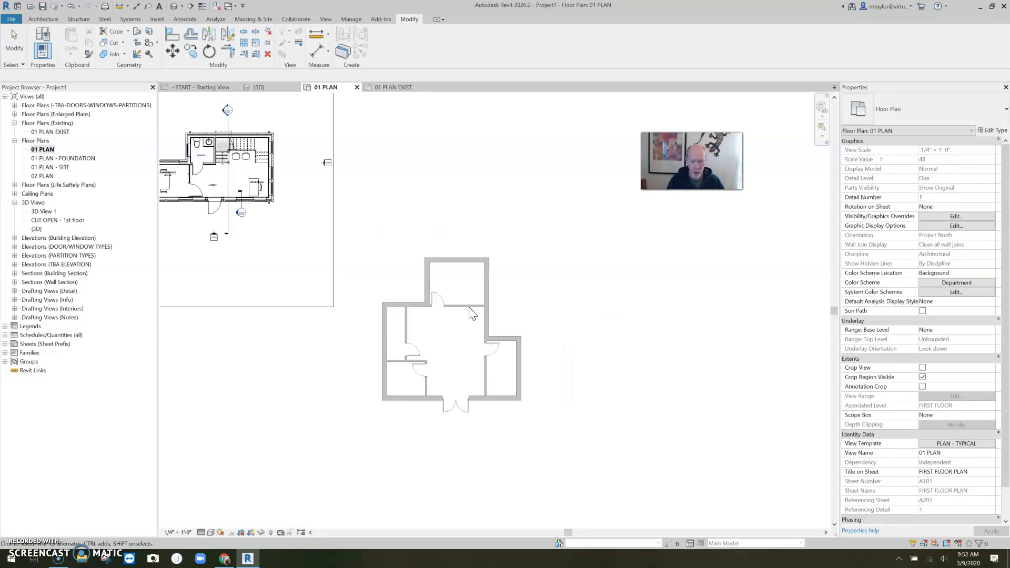
scroll(432, 363, "up", 1)
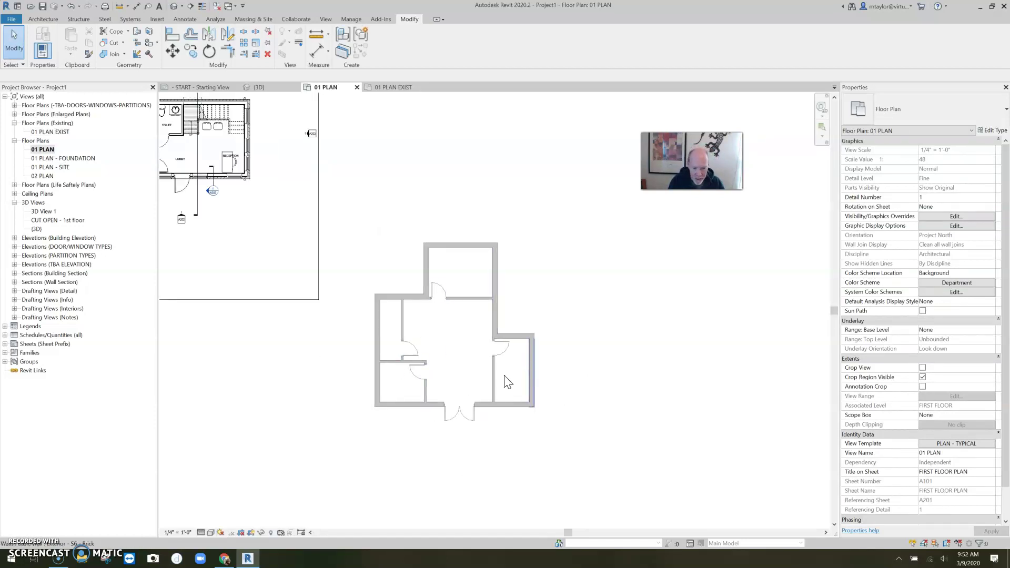
scroll(451, 344, "up", 2)
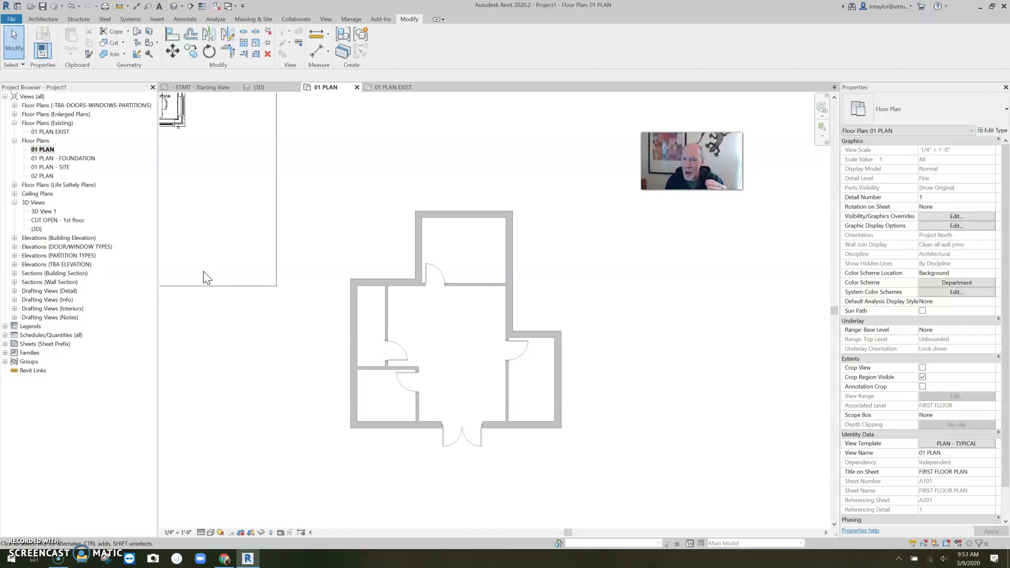
right_click(43, 150)
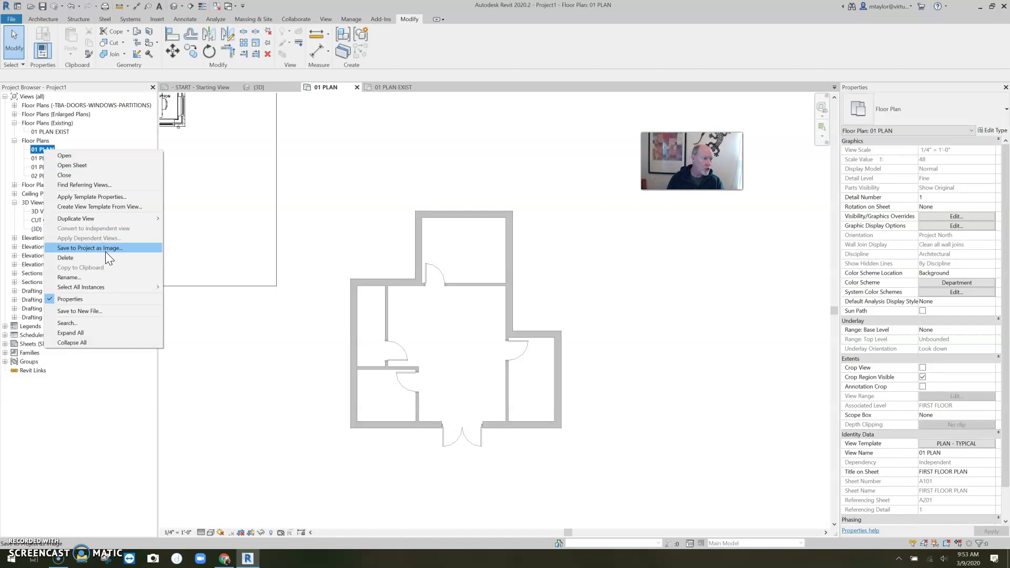
mouse_move(96, 220)
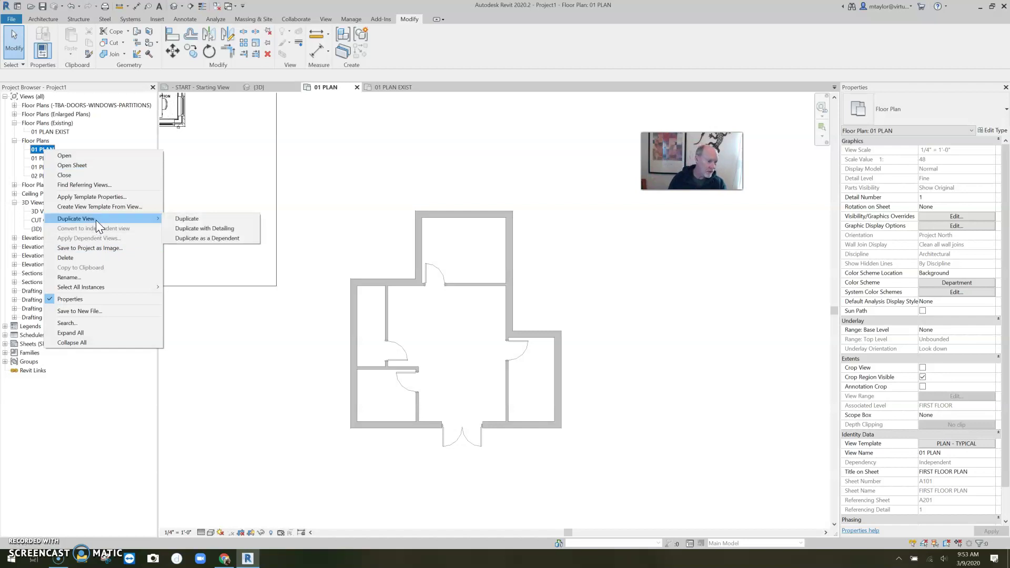
left_click(206, 228)
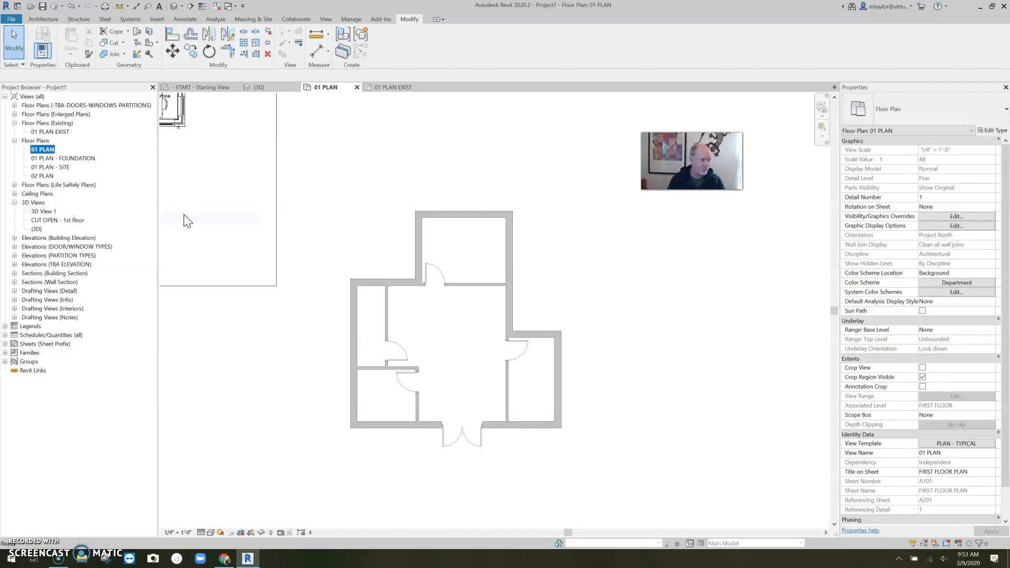
- Rename the duplicated 01 PLAN view as 01 PLAN - DEMO
right_click(65, 176)
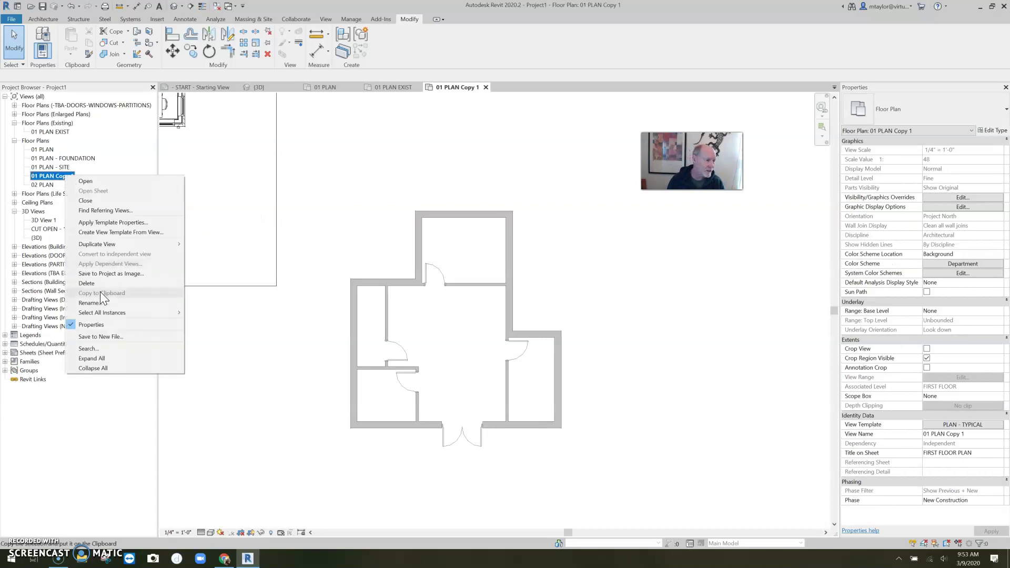
left_click(100, 303)
left_click(76, 178)
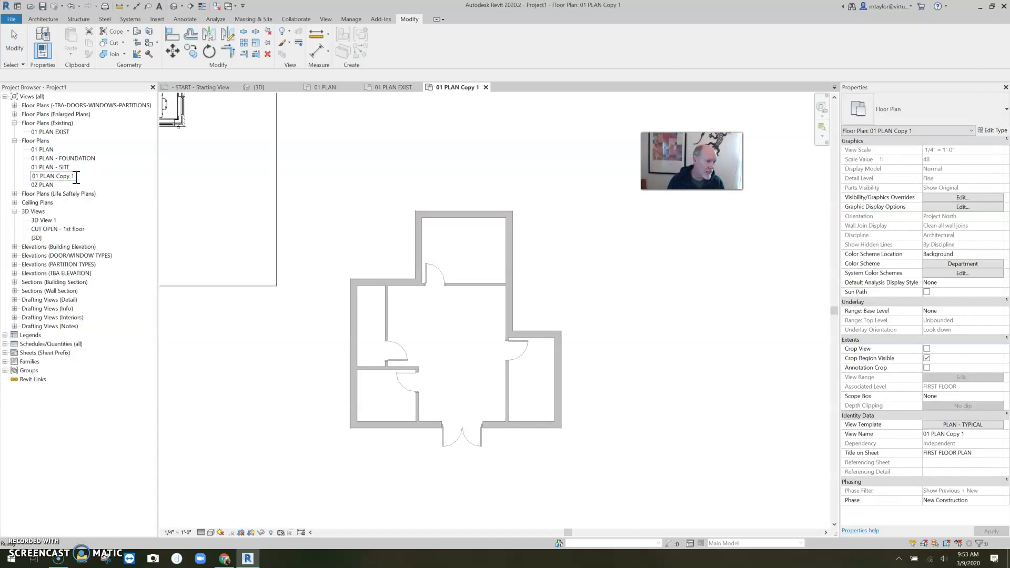
key("BackSpace")
key("BackSpace")
key("BackSpace")
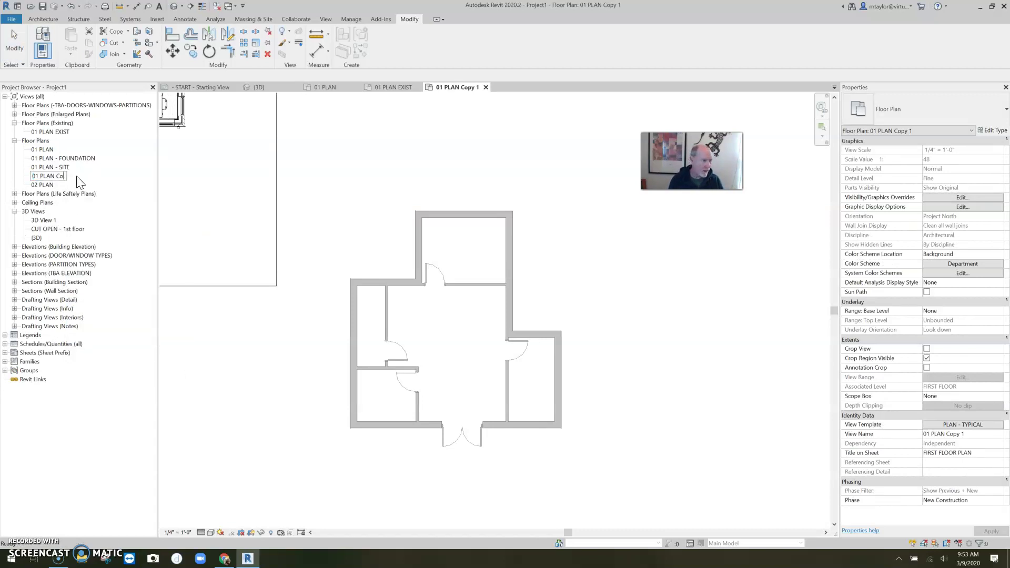
type("- DEMO")
key("Return")
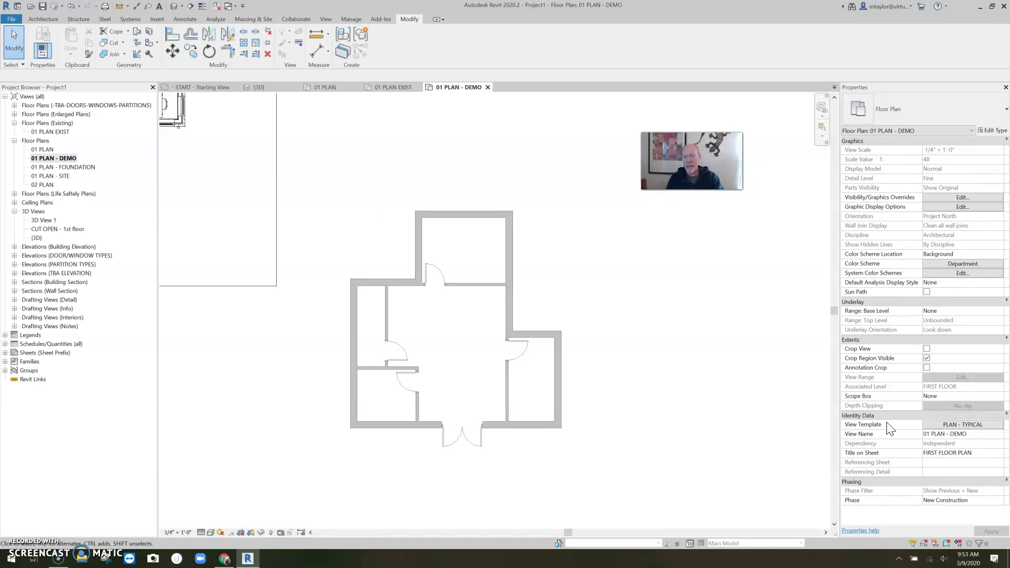
- Duplicate the PLAN - TYPICAL view template under the name PLAN - DEMO
left_click(963, 425)
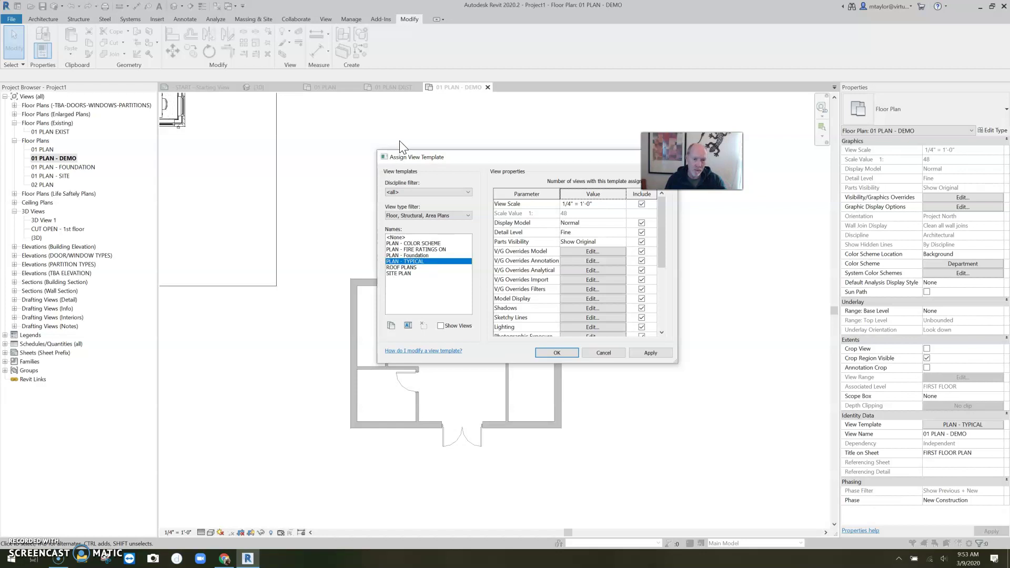
left_click(392, 324)
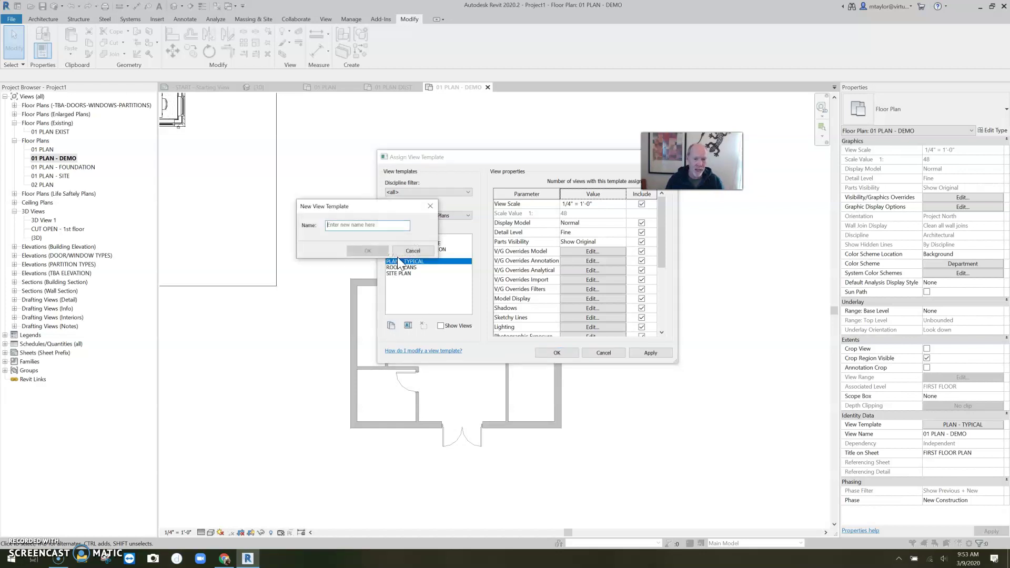
type("PLAN - DEMO")
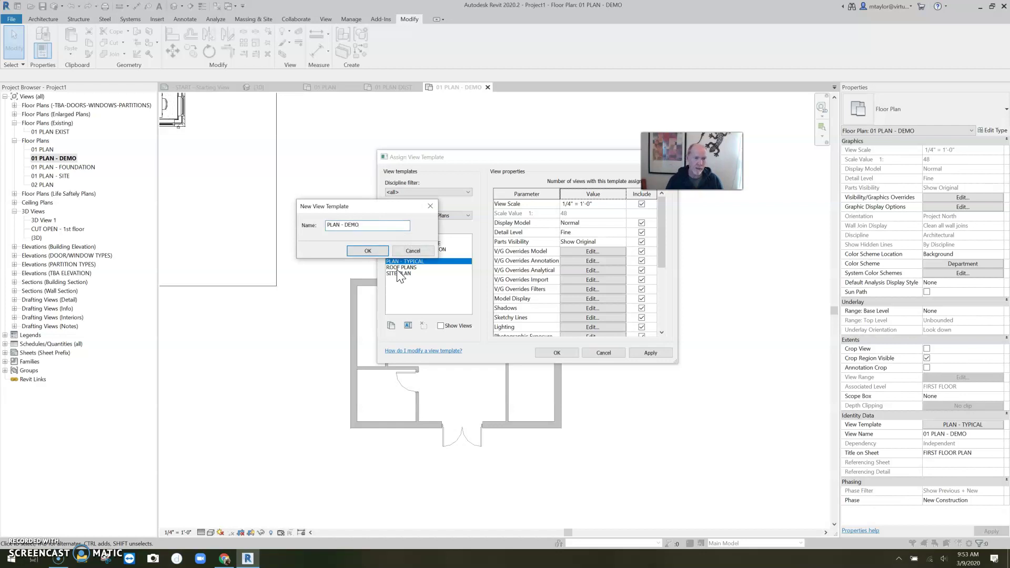
left_click(368, 251)
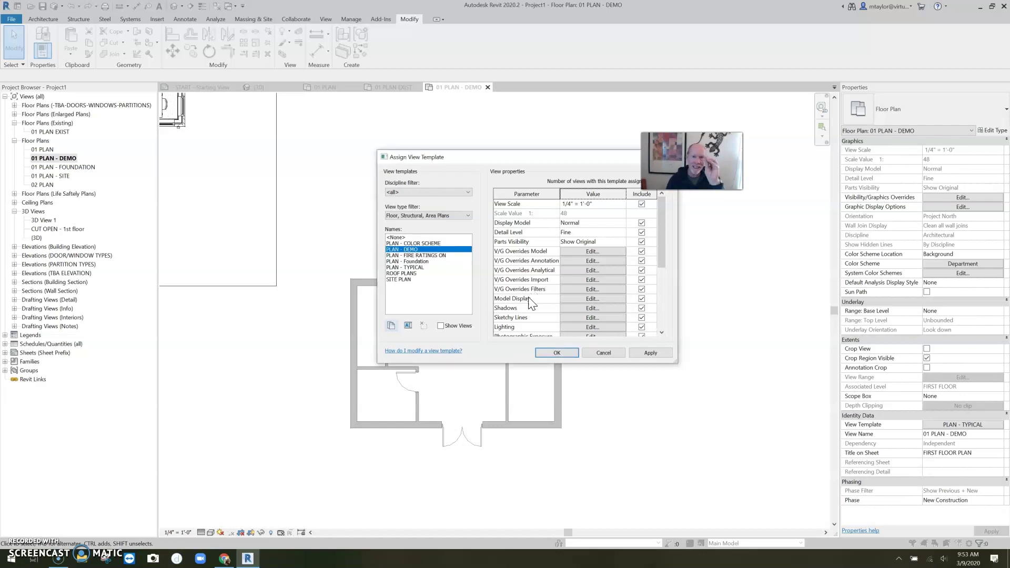
- Set the PLAN - DEMO template's phase filter to Show Previous + Demo and assign the template to the 01 PLAN - DEMO view
left_click_drag(662, 258, 664, 302)
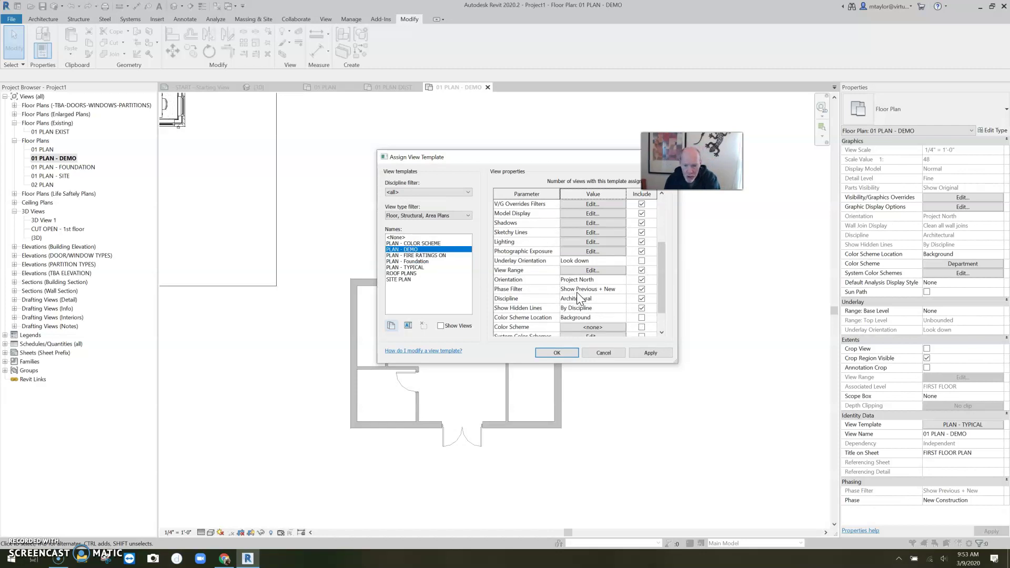
left_click(621, 289)
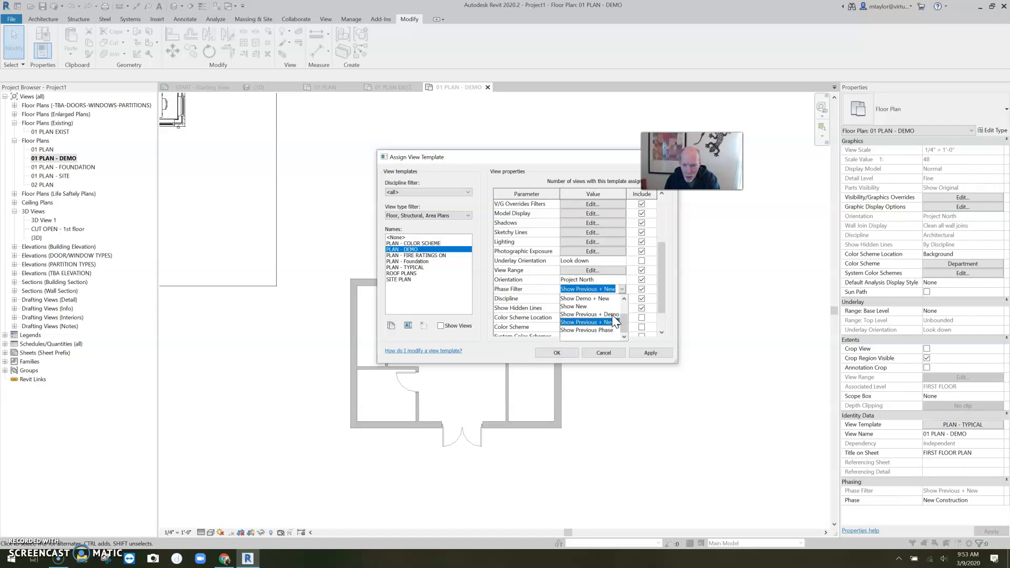
left_click(624, 295)
left_click(569, 354)
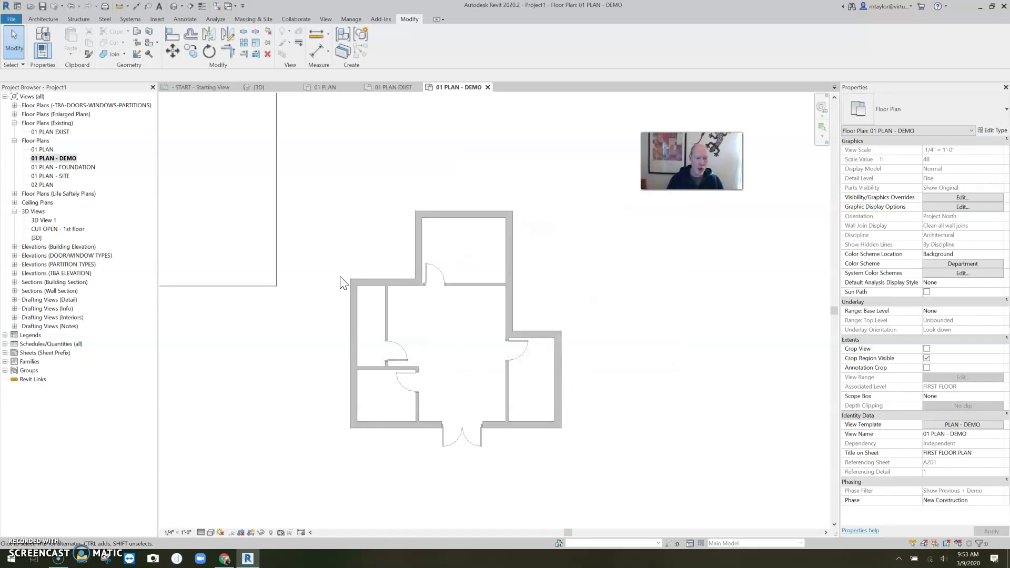
- Resize the crop region of the 01 PLAN - DEMO view to fit closely around the building and crop the view
scroll(316, 382, "down", 1)
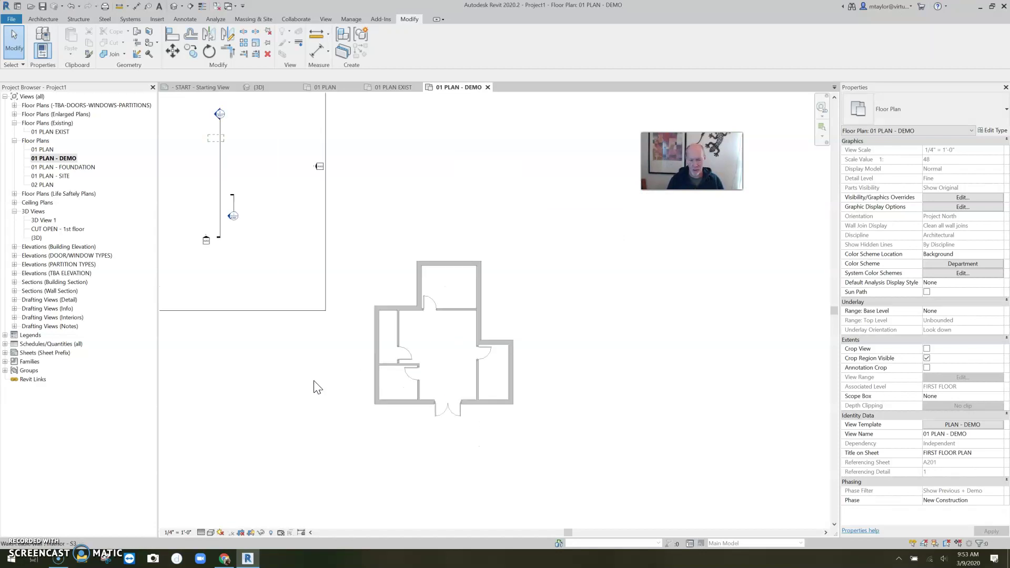
scroll(326, 363, "down", 1)
left_click(373, 308)
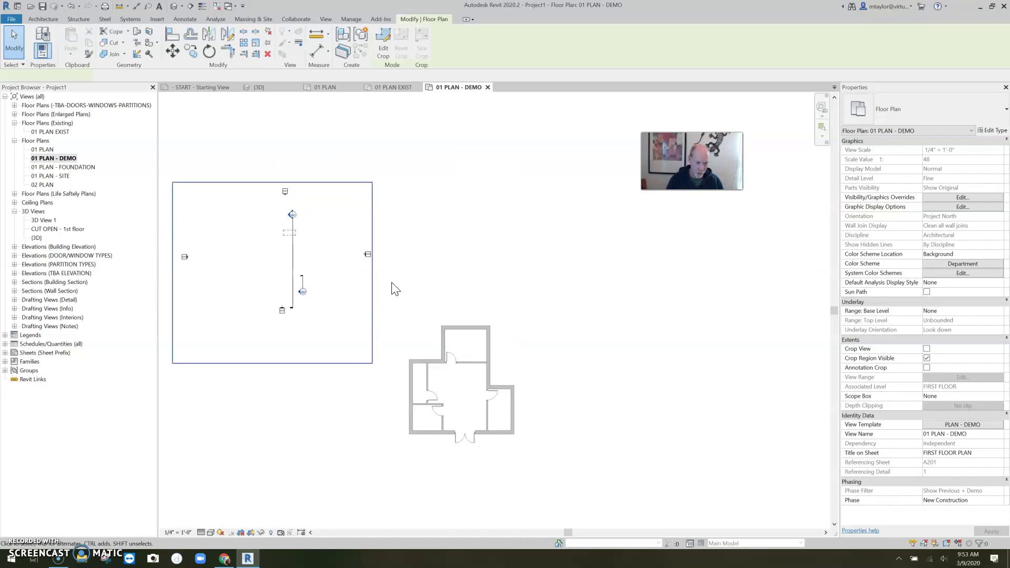
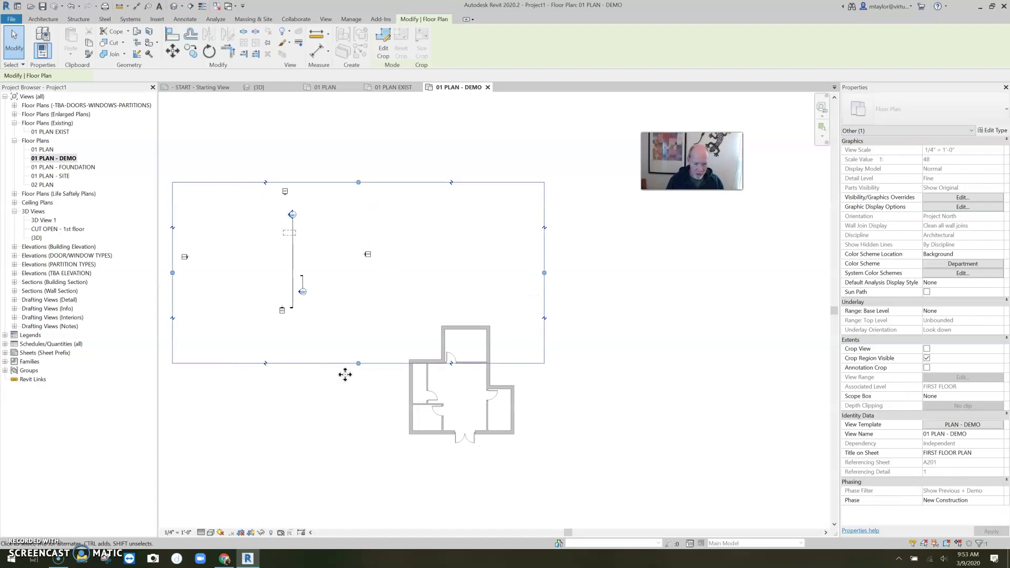
left_click_drag(358, 363, 384, 454)
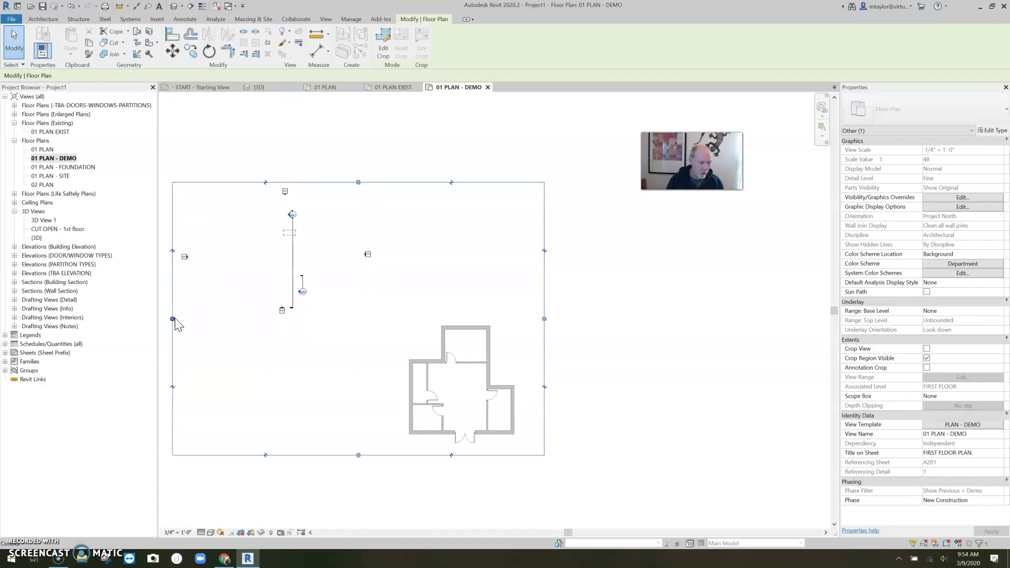
left_click_drag(174, 319, 472, 312)
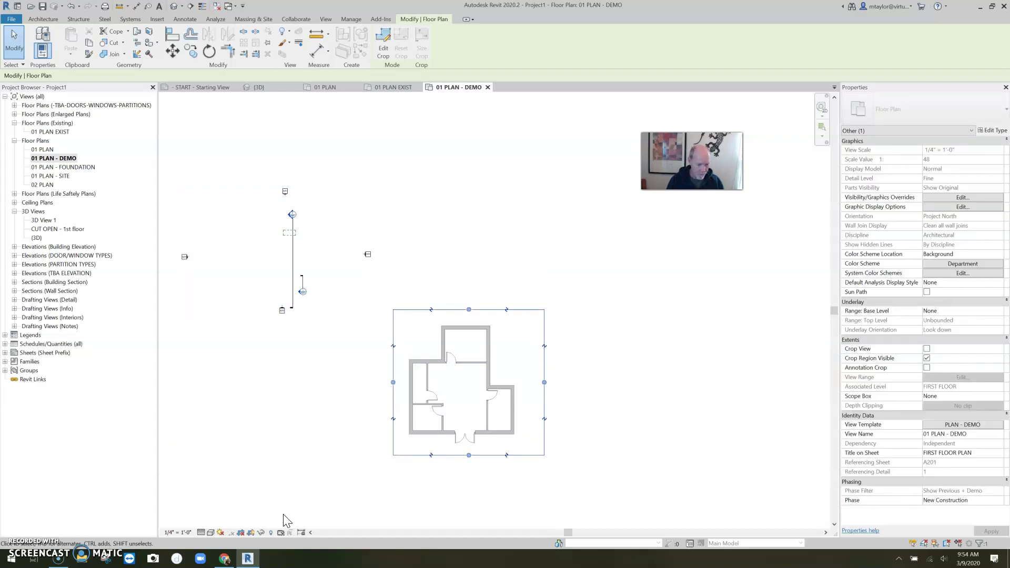
left_click(240, 532)
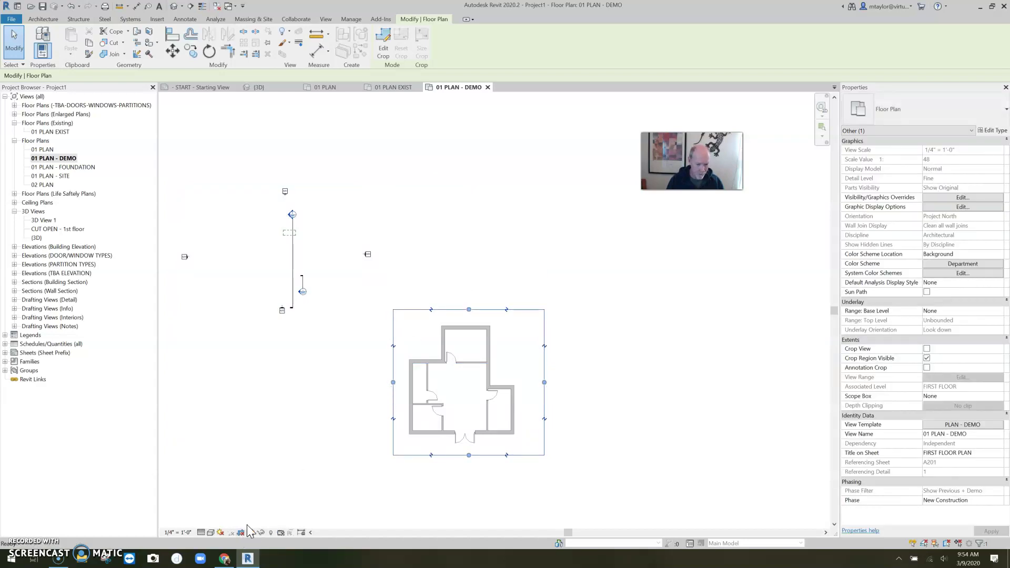
- Open the 01 PLAN EXIST view, turn off its cropping and show its crop region
double_click(53, 132)
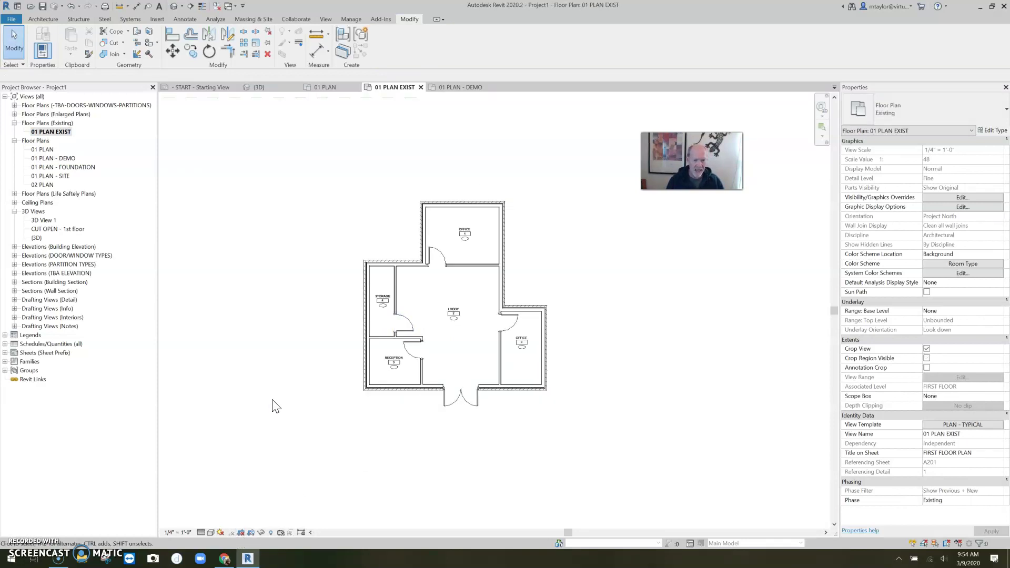
middle_click_drag(271, 350, 358, 400)
left_click(241, 533)
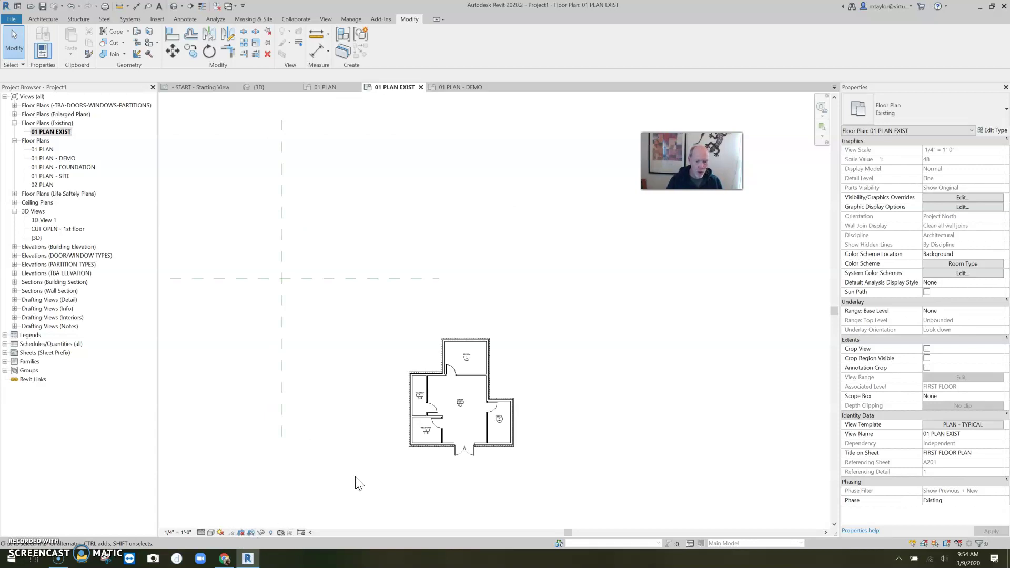
scroll(359, 483, "down", 2)
scroll(400, 471, "up", 5)
left_click(254, 532)
scroll(324, 434, "down", 3)
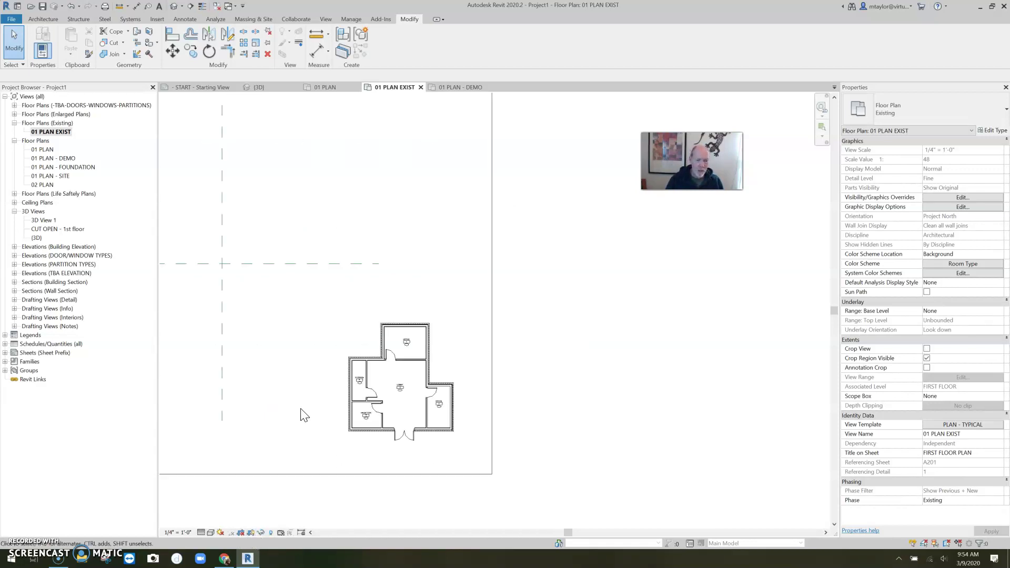
- Resize the crop region of 01 PLAN EXIST to fit around the building and turn view cropping back on
scroll(297, 407, "down", 3)
left_click(260, 380)
left_click_drag(260, 368, 370, 368)
left_click_drag(403, 292, 401, 381)
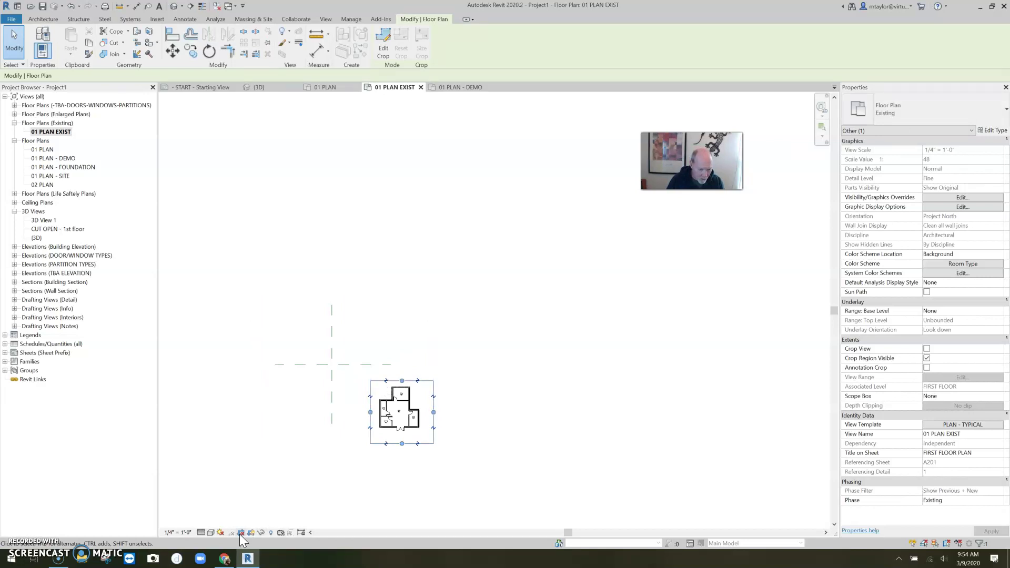
left_click(387, 473)
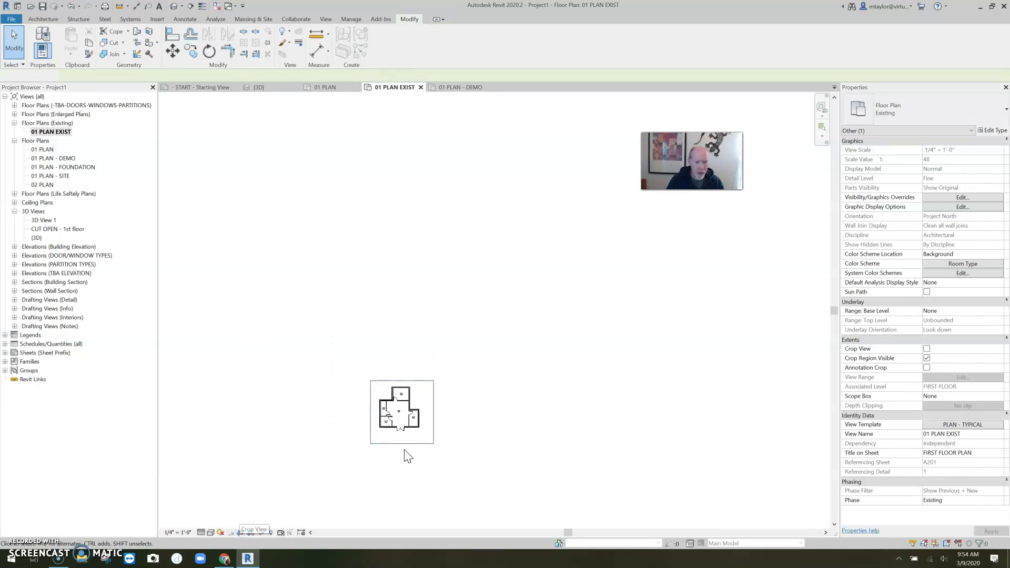
scroll(399, 447, "up", 5)
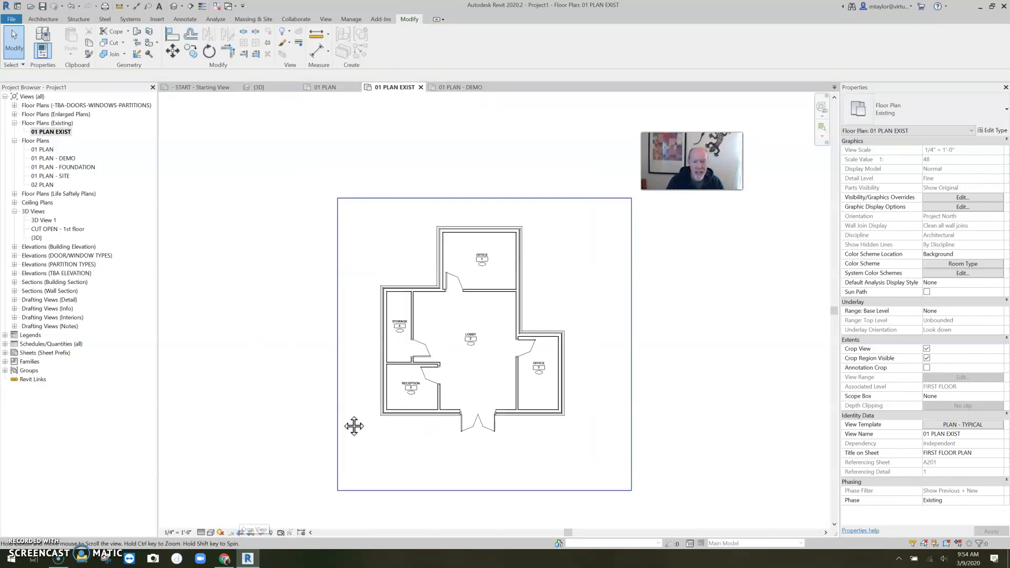
- In the 01 PLAN - DEMO view, demolish the doors and interior walls of the right-hand and upper offices
double_click(58, 159)
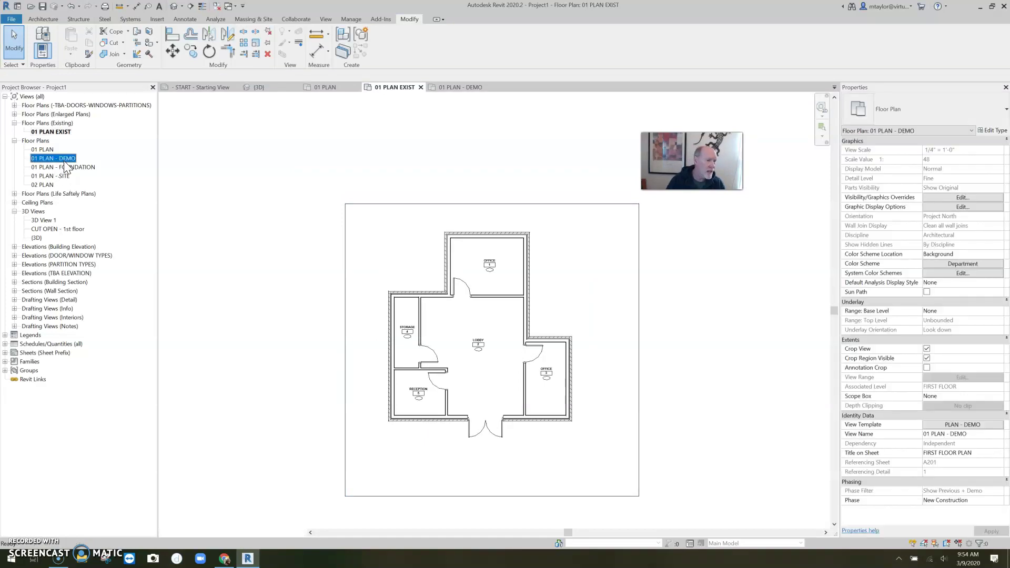
scroll(392, 368, "up", 4)
middle_click_drag(394, 328, 324, 222)
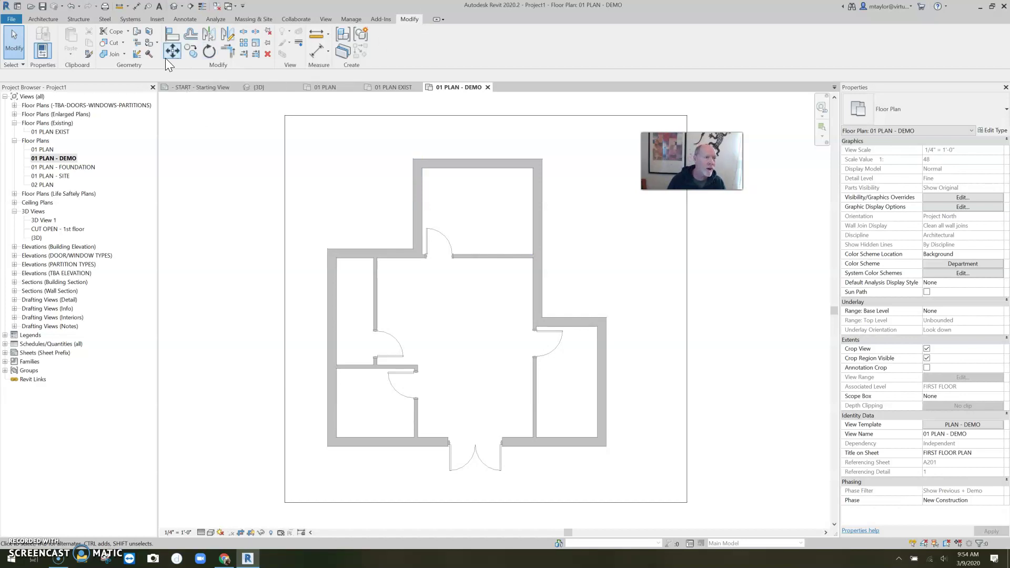
left_click(149, 53)
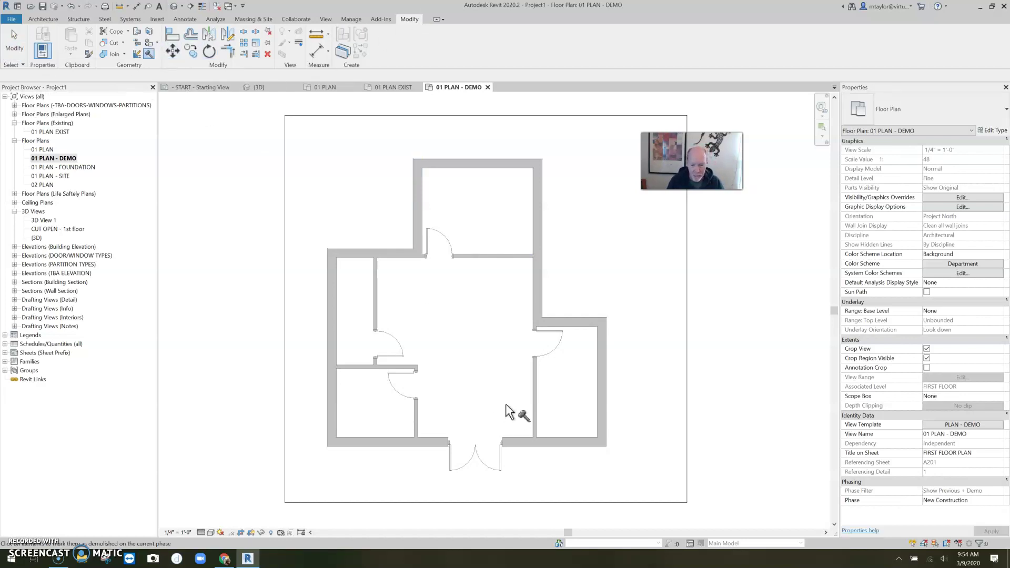
left_click(556, 350)
left_click(536, 404)
left_click(450, 240)
left_click(481, 263)
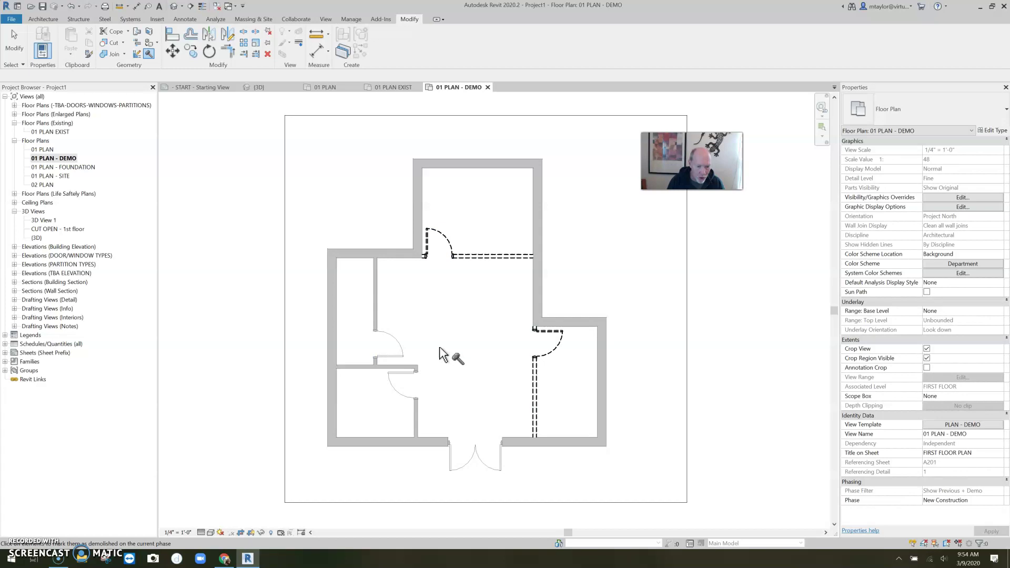
- Demolish the doors and interior walls of the storage and reception rooms on the building's left side
left_click(401, 340)
left_click(403, 392)
left_click(379, 302)
left_click(353, 367)
left_click(414, 418)
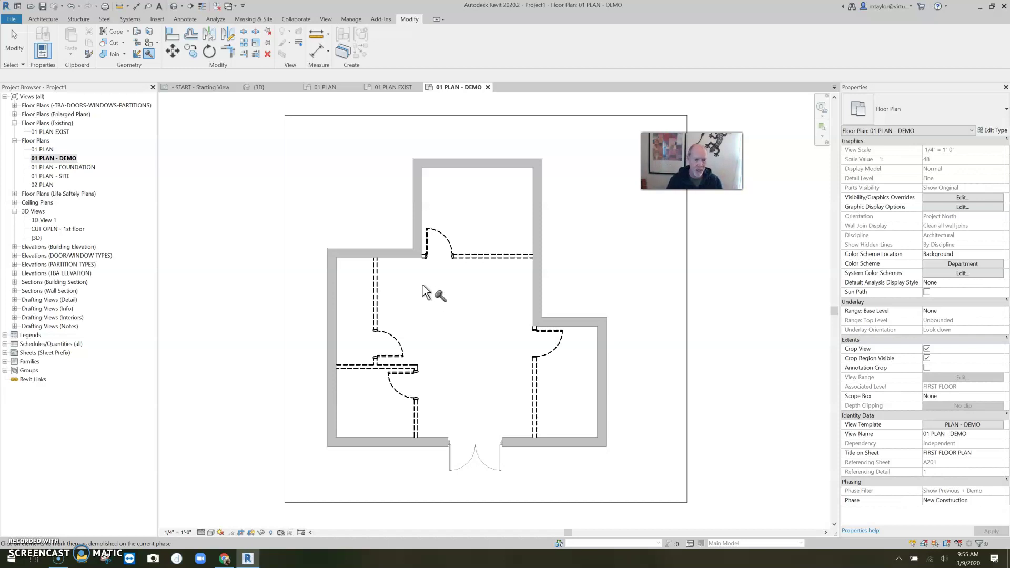
- In 01 PLAN, draw a horizontal Interior - S3 wall leftward from the right inner corner and a 5'-0" wall down from the upper-left inner corner
double_click(41, 150)
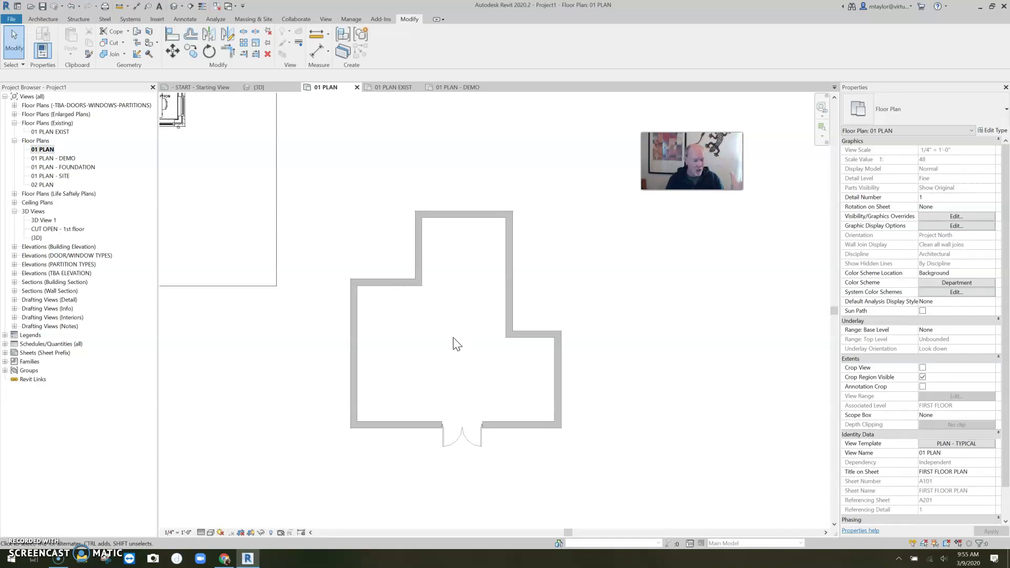
scroll(456, 337, "up", 3)
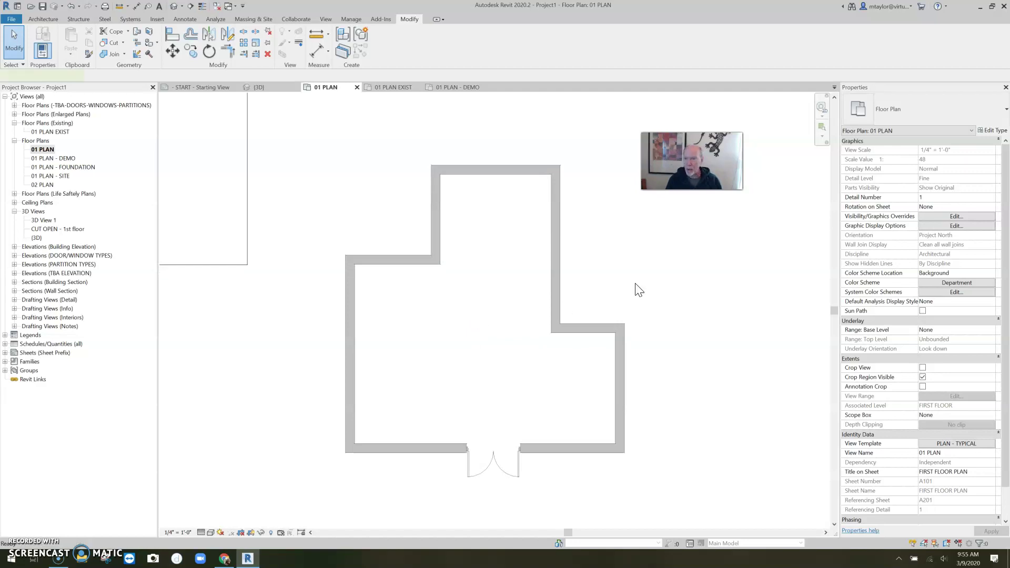
key("w")
key("a")
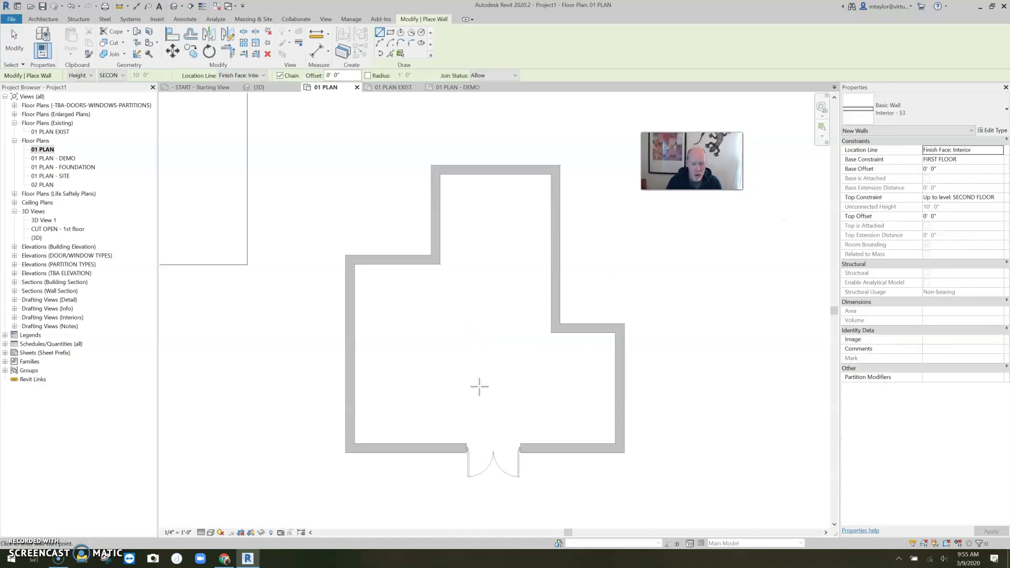
left_click(551, 334)
left_click(427, 333)
key("Escape")
left_click(441, 264)
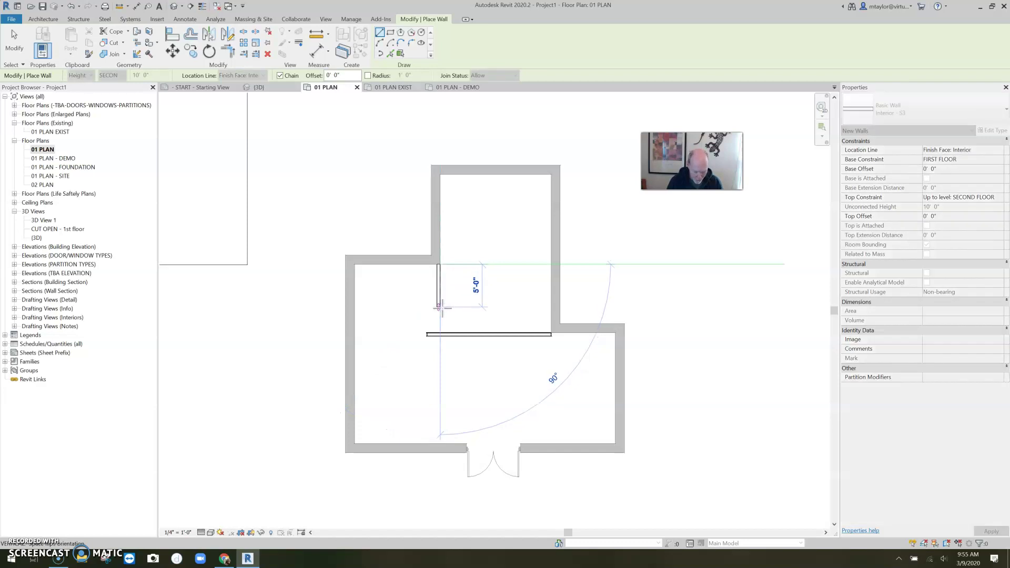
left_click(439, 307)
key("Escape")
key("Escape")
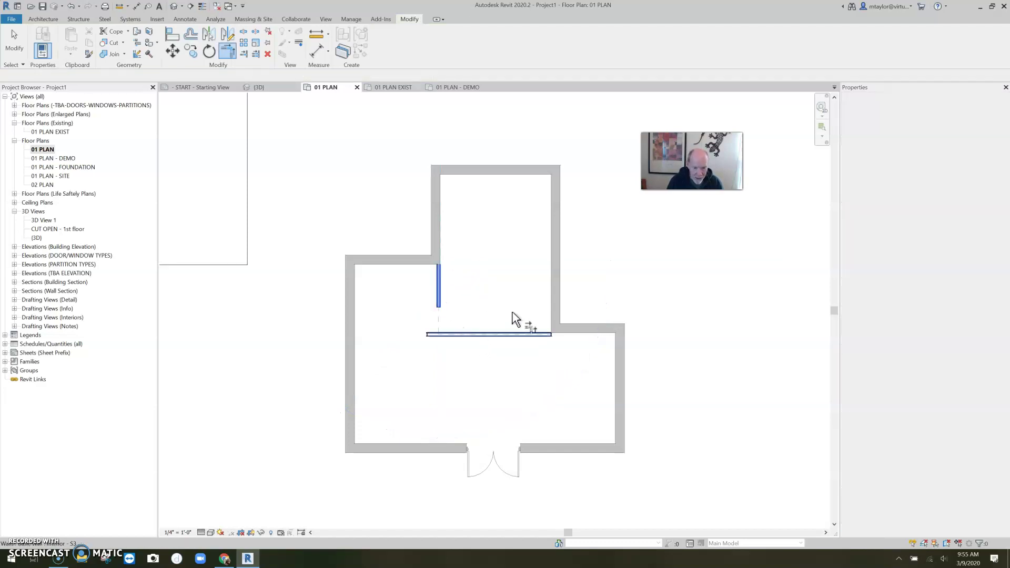
- Trim the two new walls to a corner, then extend the horizontal wall to the left exterior wall
left_click(514, 317)
key("Escape")
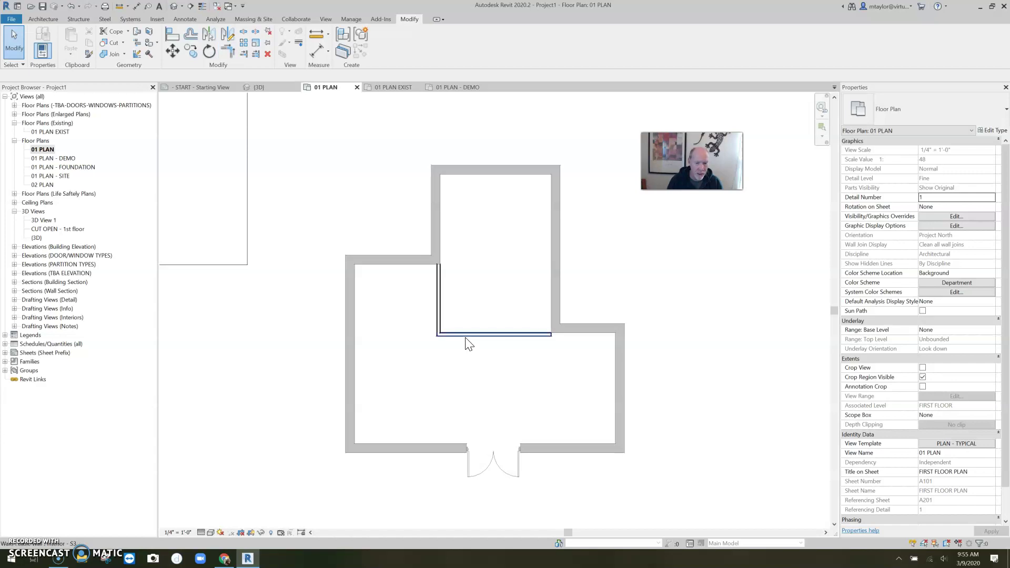
left_click(442, 334)
left_click_drag(439, 334, 356, 332)
key("Escape")
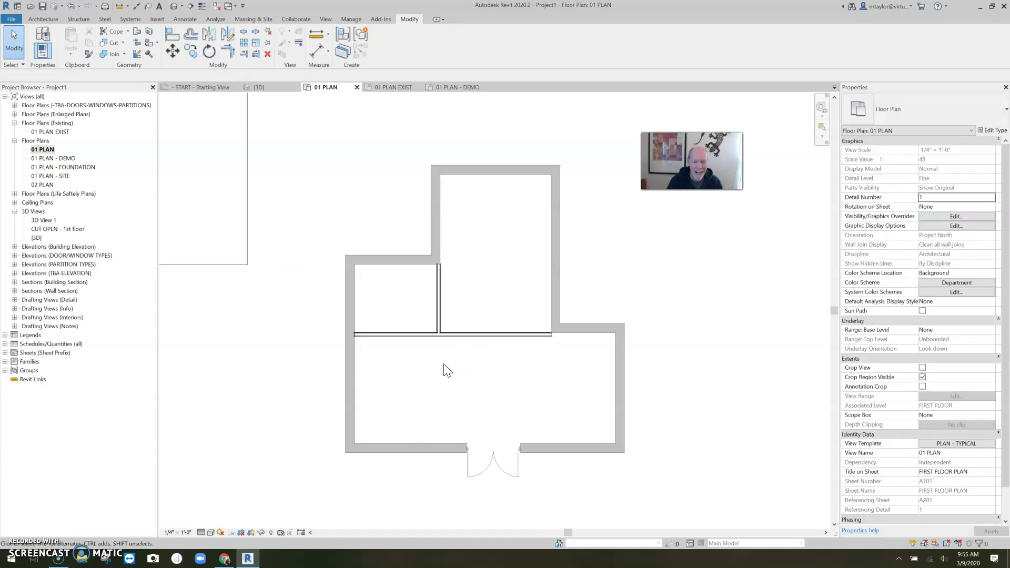
- Flip the horizontal interior wall so its lower face lines up with the exterior wall's inner face
left_click(542, 335)
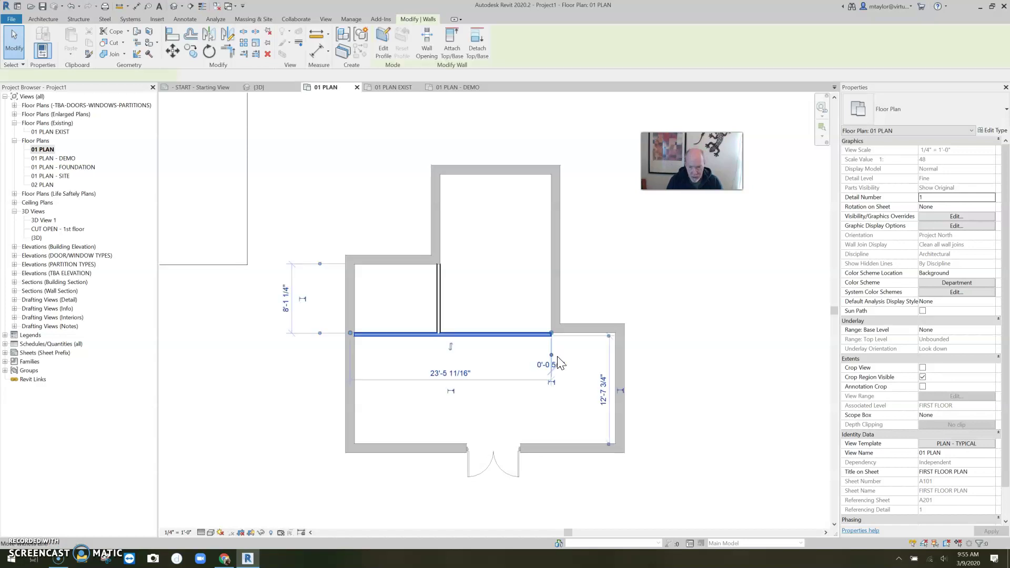
key("Escape")
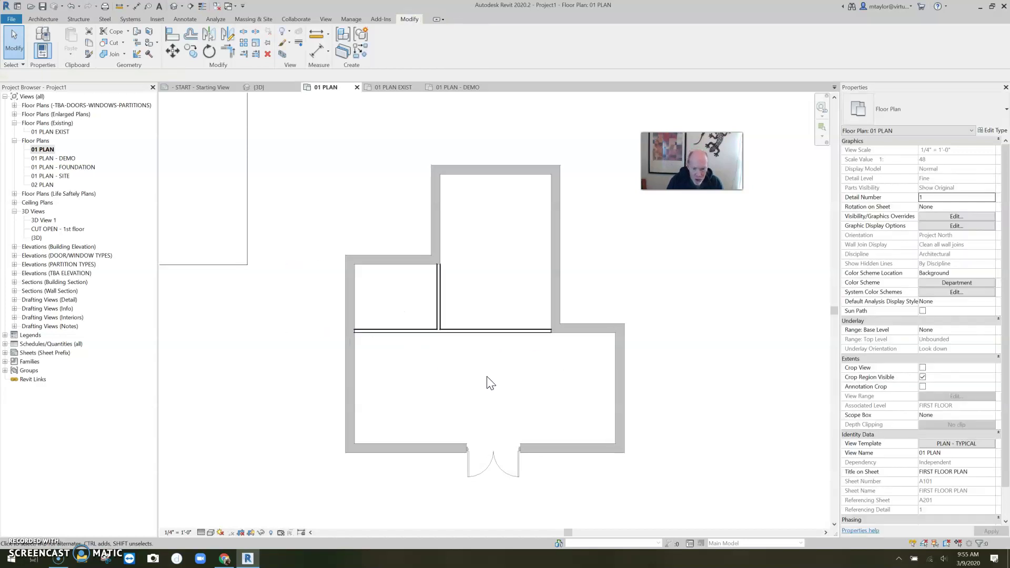
- Place two 3'-0" x 7'-0" single flush interior doors in the horizontal wall, one on each side of the vertical wall, both swinging upward
middle_click_drag(487, 381, 473, 350)
scroll(473, 345, "up", 2)
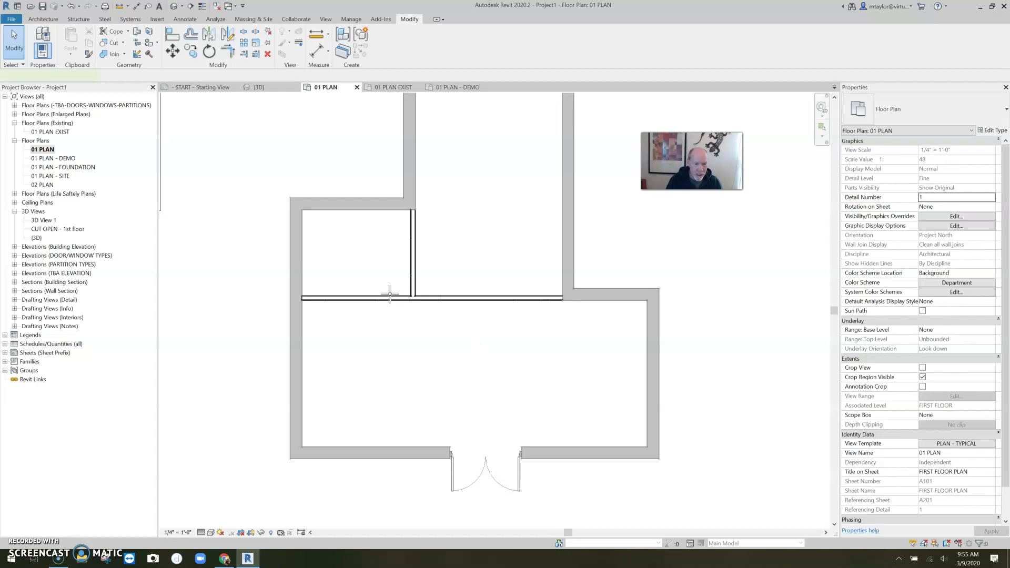
key("d")
key("r")
left_click(436, 299)
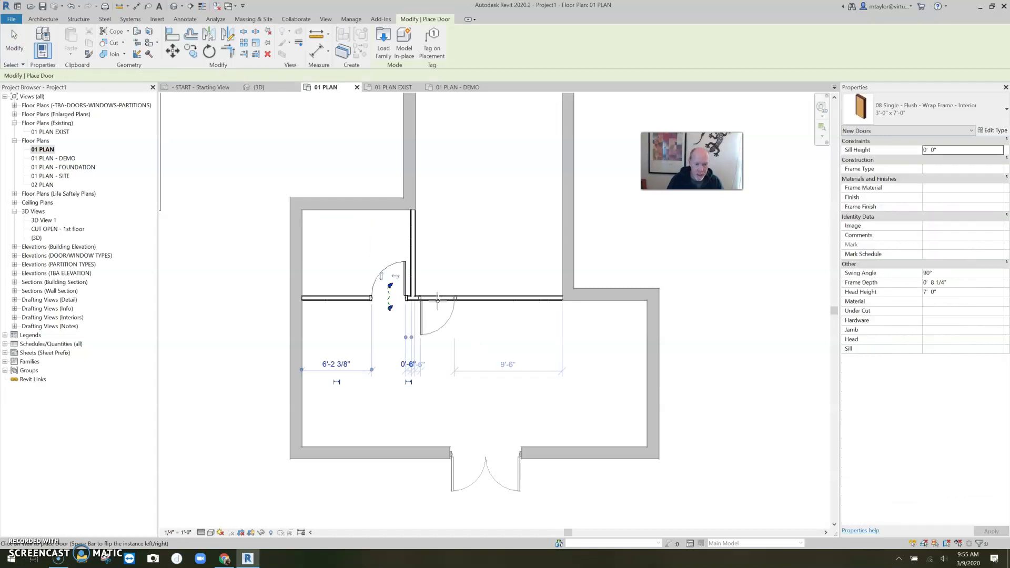
left_click(390, 296)
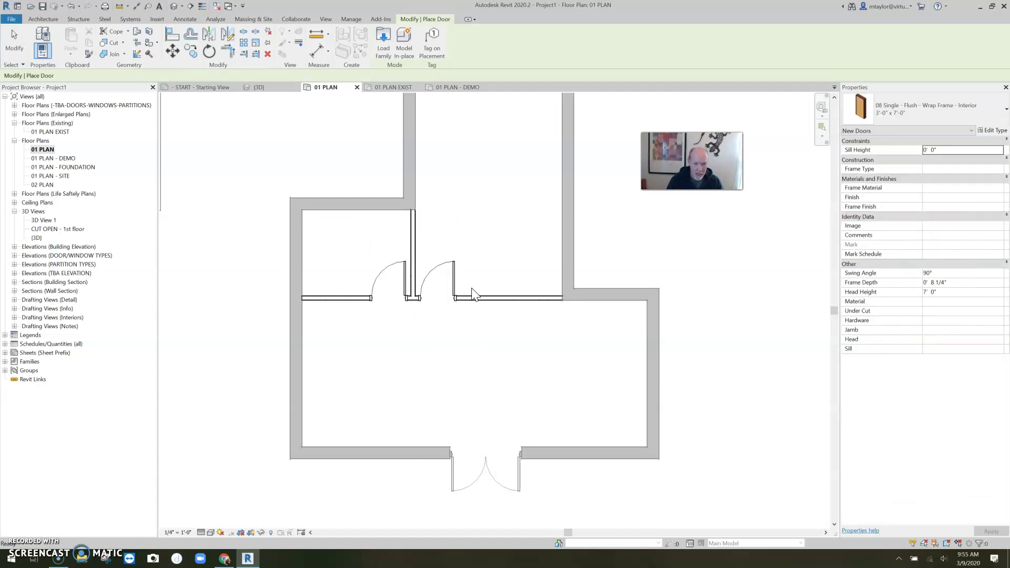
key("Escape")
key("Escape")
- Flip the hinge side of the right interior door so it hinges next to the vertical wall
left_click(447, 284)
left_click(444, 276)
left_click(509, 377)
- Place a double exterior door similar to the existing front entrance, centred in the short right exterior wall and swinging outward
scroll(509, 376, "down", 2)
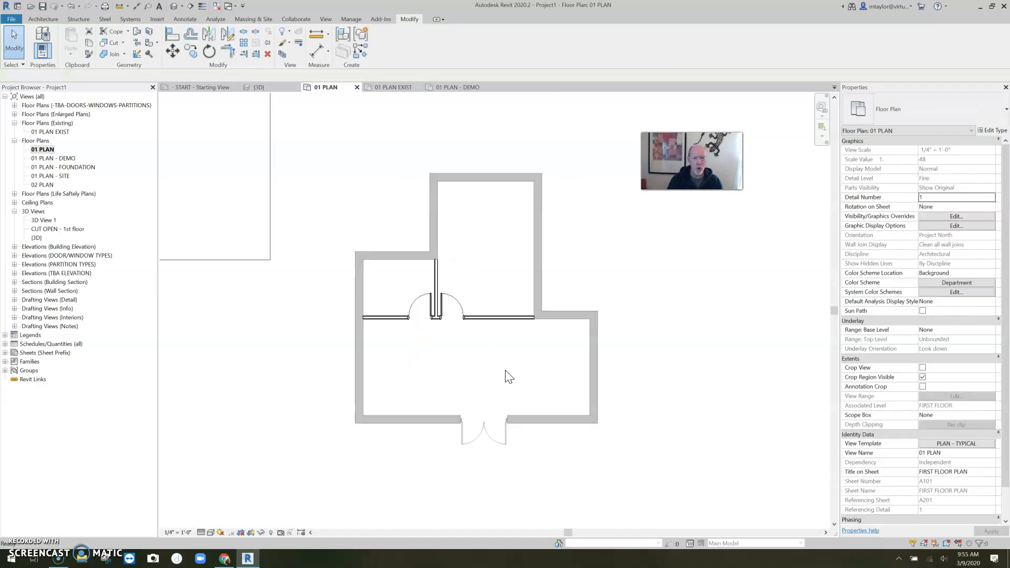
left_click(506, 435)
key("c")
key("s")
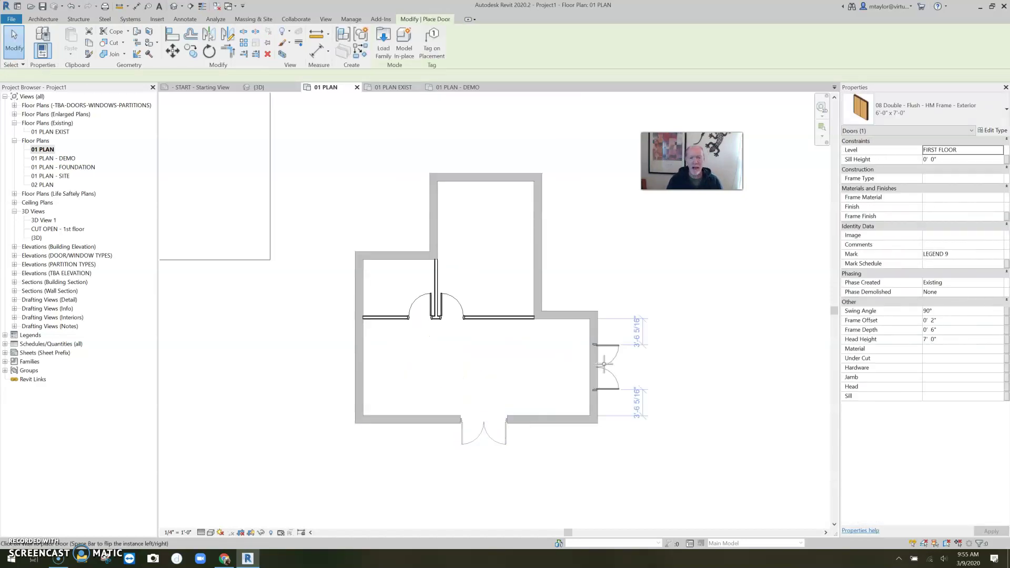
left_click(690, 369)
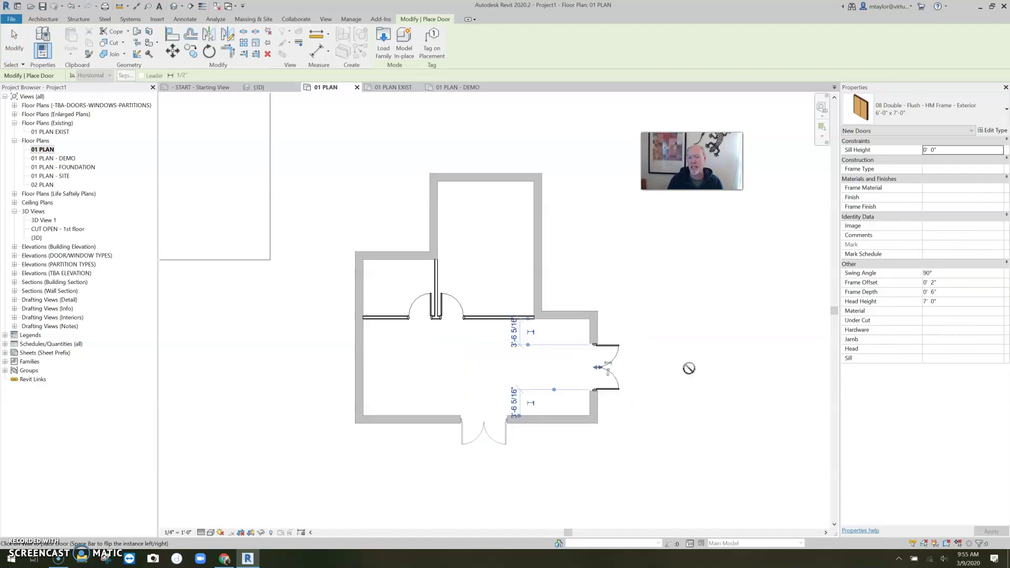
key("Escape")
key("Escape")
- Set the Phase Demolished of the existing double door in the lower exterior wall to New Construction
left_click(505, 444)
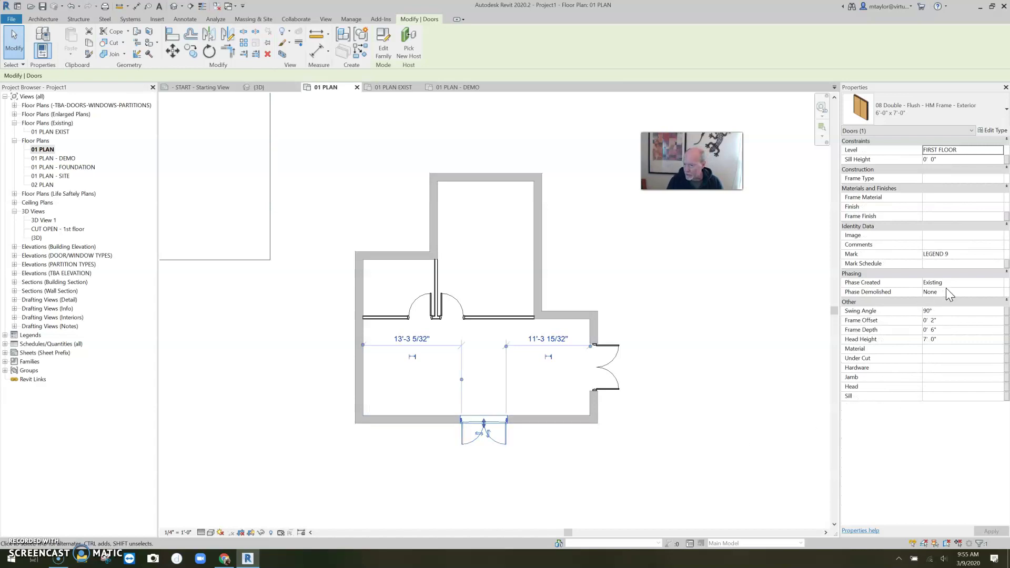
left_click(1002, 296)
left_click(998, 292)
left_click(951, 309)
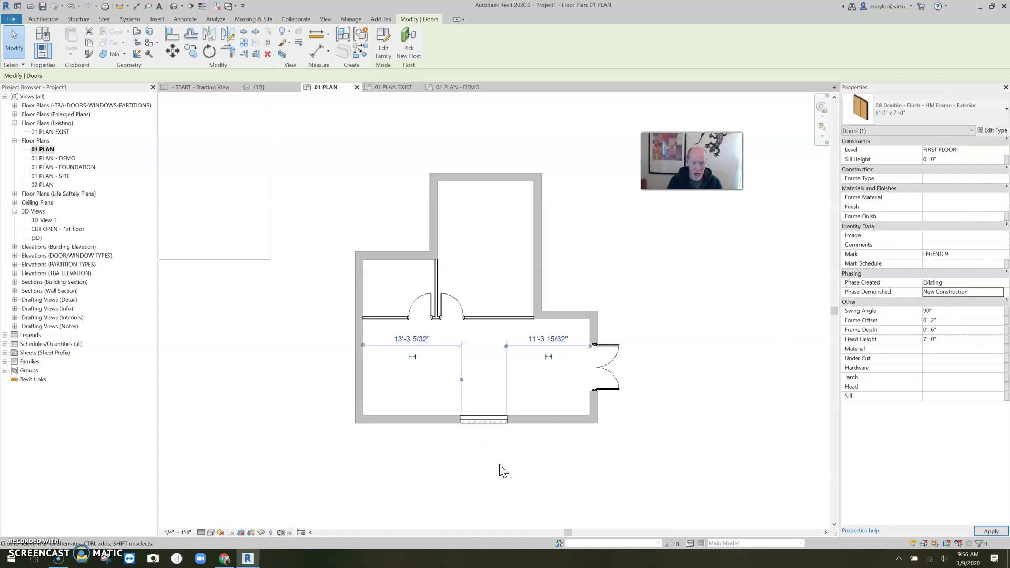
left_click(500, 469)
- Place tagged rooms in the tall upper space, the small left space and the large lower space
scroll(504, 362, "up", 3)
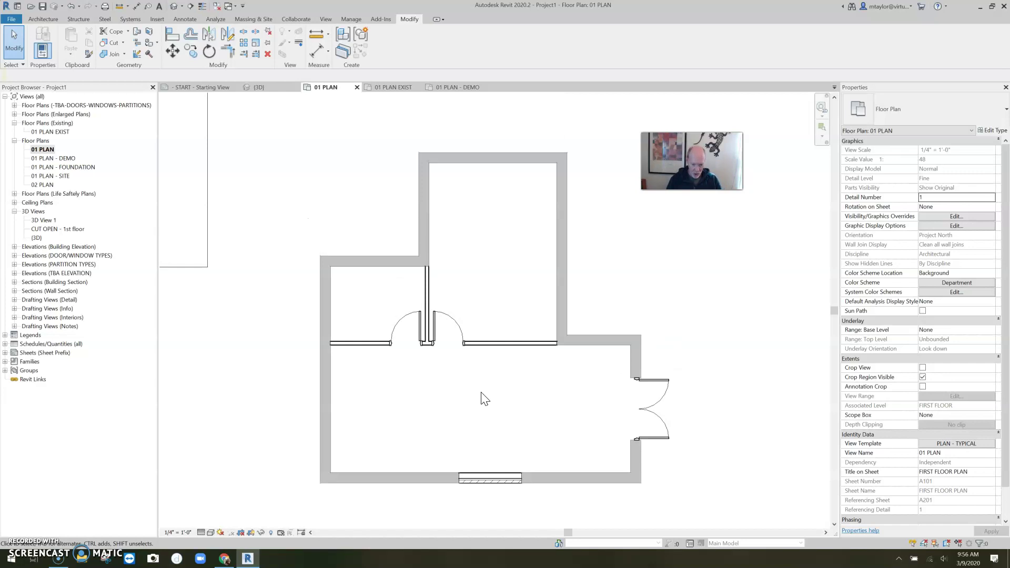
key("r")
key("m")
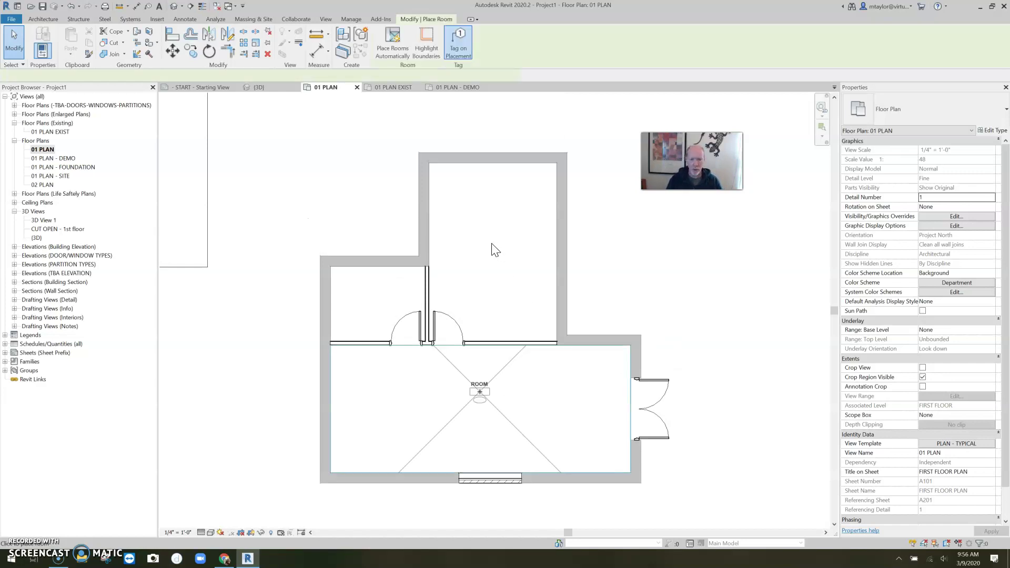
left_click(491, 248)
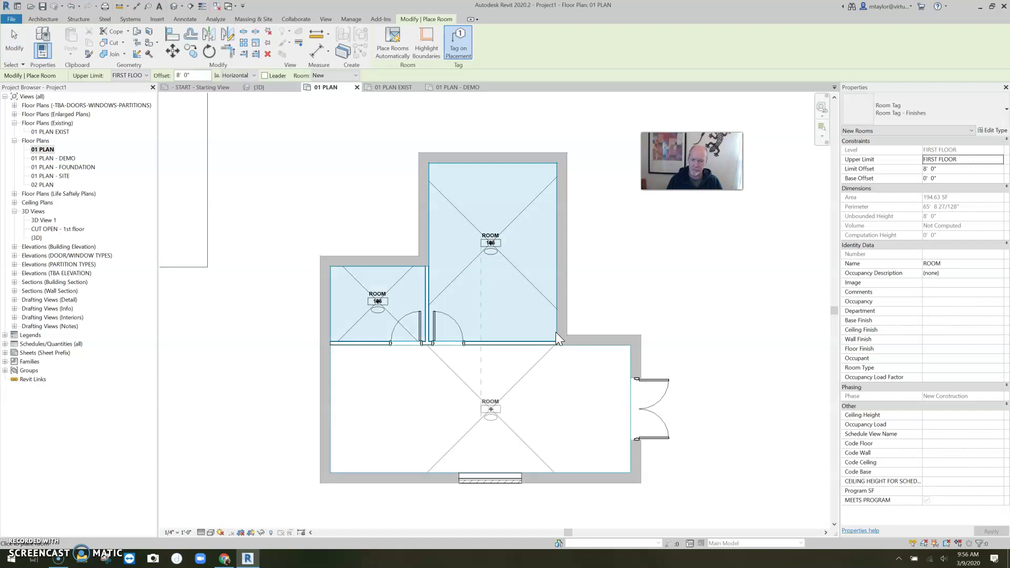
left_click(498, 404)
scroll(501, 400, "up", 2)
key("Escape")
scroll(501, 389, "up", 1)
key("Escape")
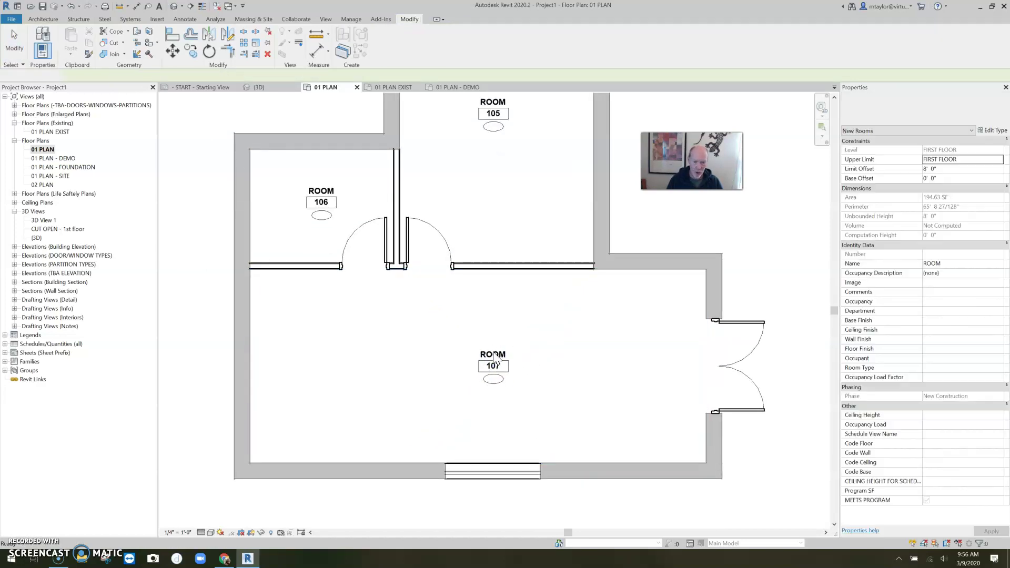
- Name the large lower room LOBBY and the small left room TOILET
left_click(502, 359)
left_click(504, 352)
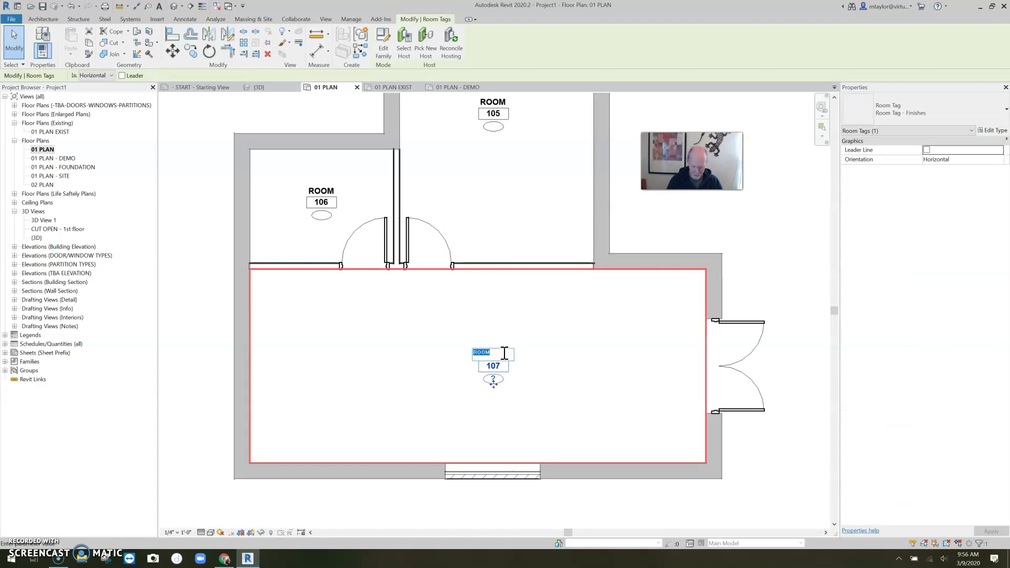
type("LOBBY")
left_click(545, 358)
left_click(334, 189)
left_click(333, 188)
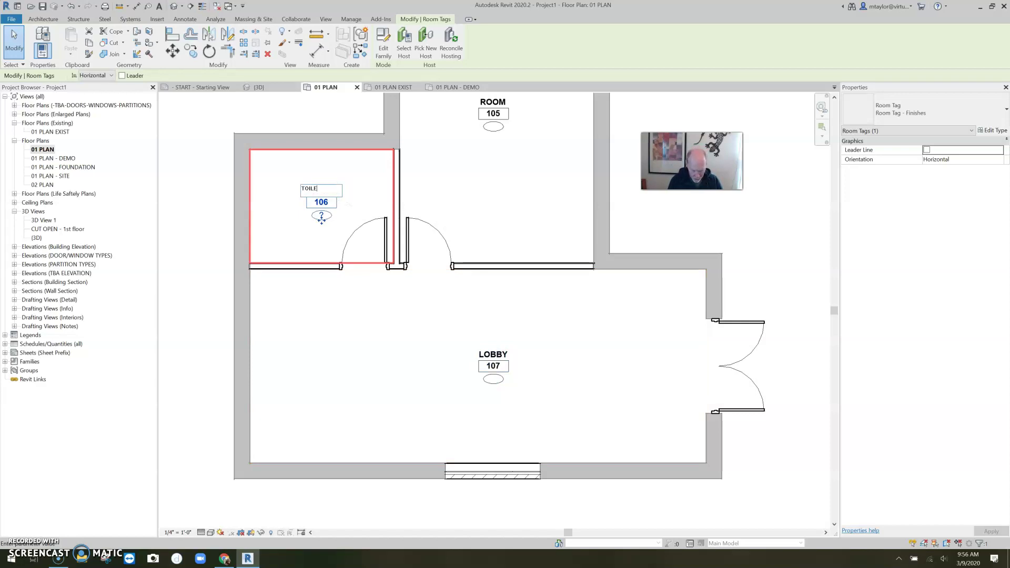
left_click(410, 319)
- Name the tall upper room OFFICE
key("z")
key("f")
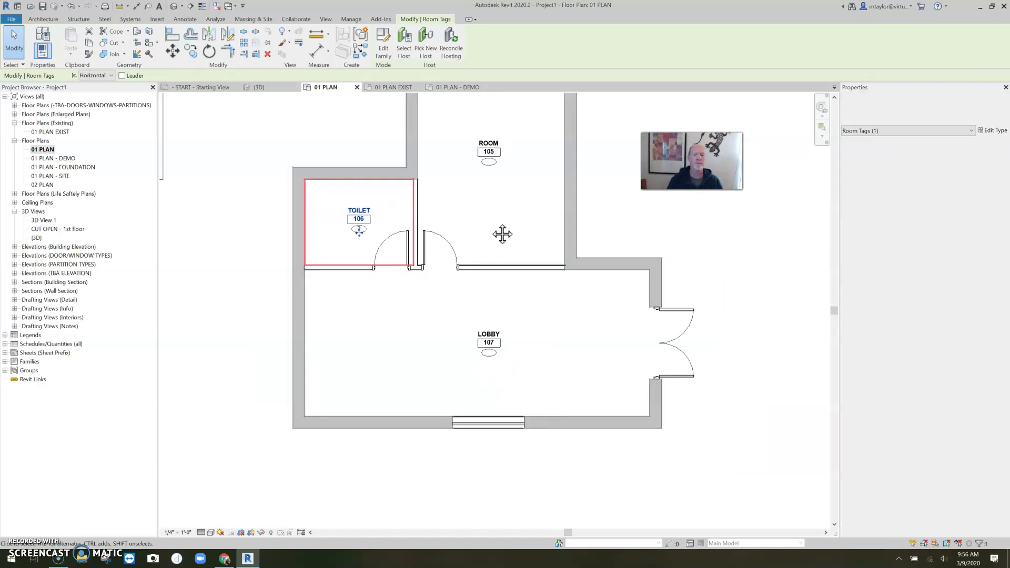
left_click(484, 215)
left_click(484, 212)
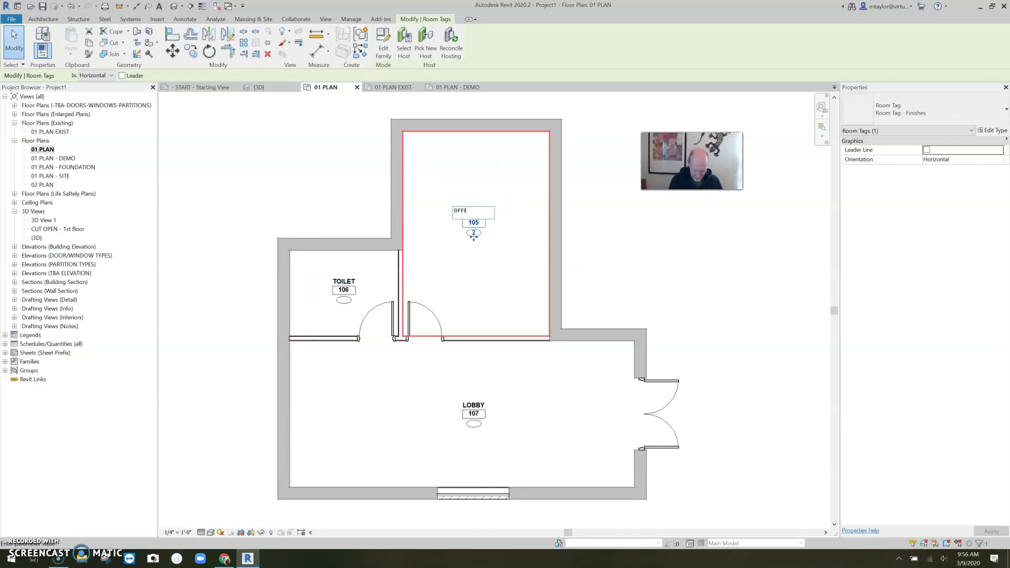
type("OFFIVE")
key("BackSpace")
key("BackSpace")
type("CE")
left_click(676, 249)
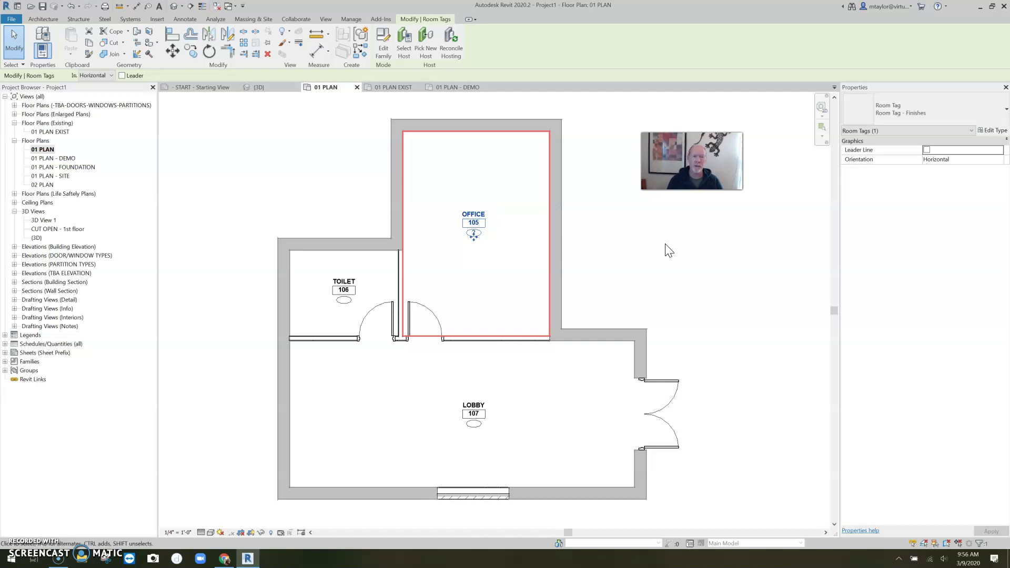
scroll(629, 259, "down", 2)
left_click(604, 261)
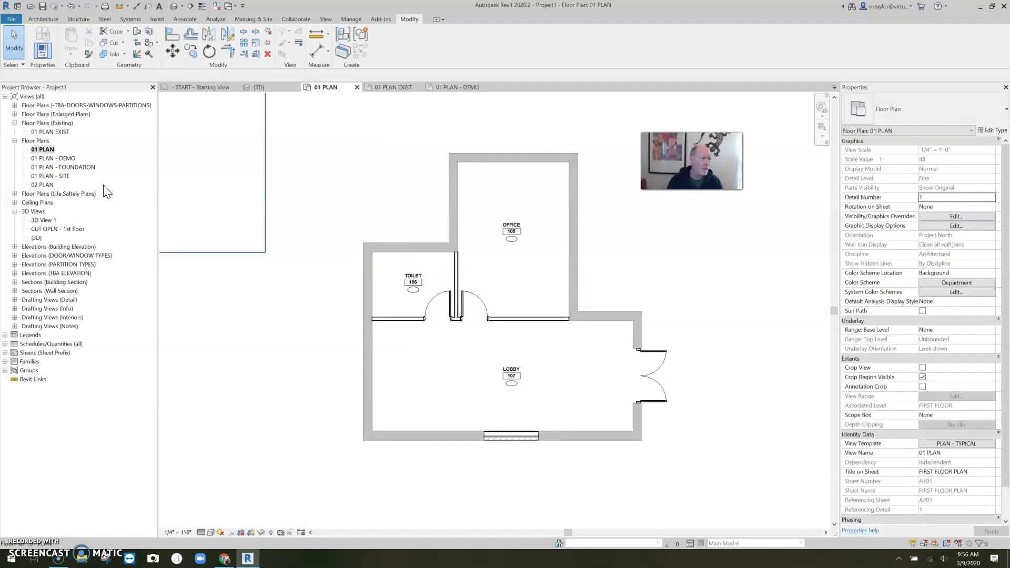
- Open the 01 PLAN - DEMO view and examine its demolished walls, entrance doors and the new door opening
scroll(478, 316, "up", 1)
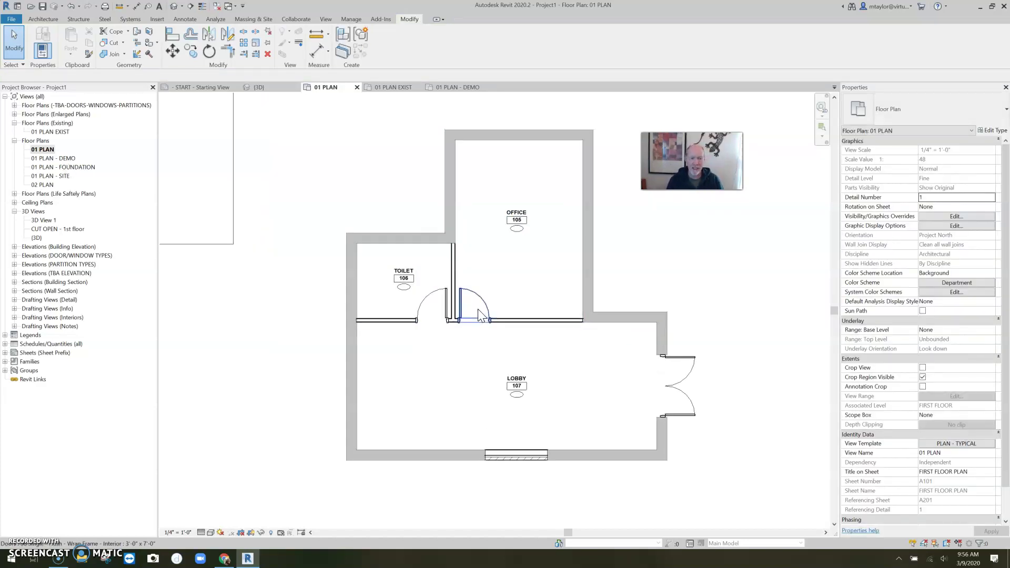
double_click(62, 159)
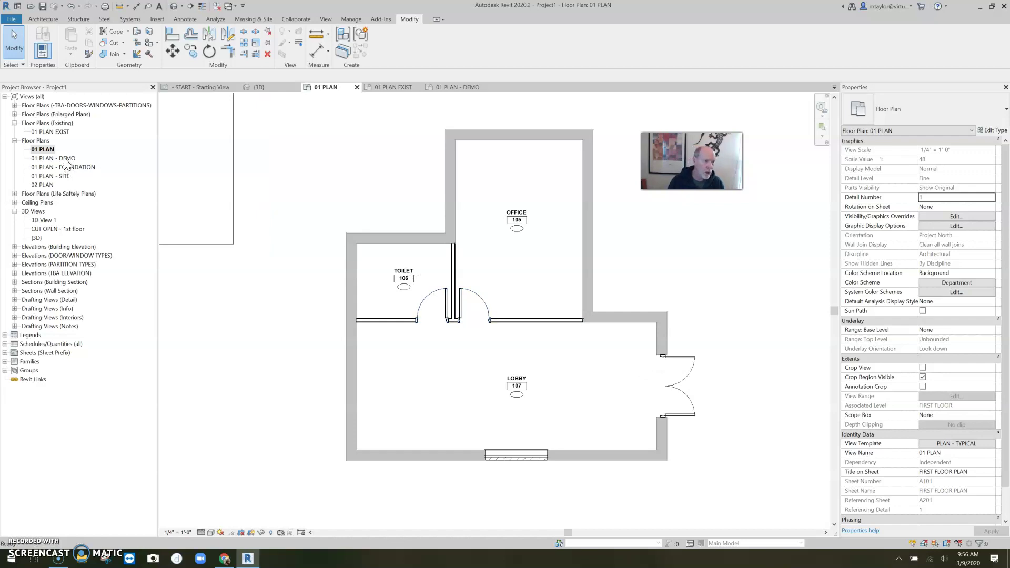
middle_click_drag(493, 318, 542, 314)
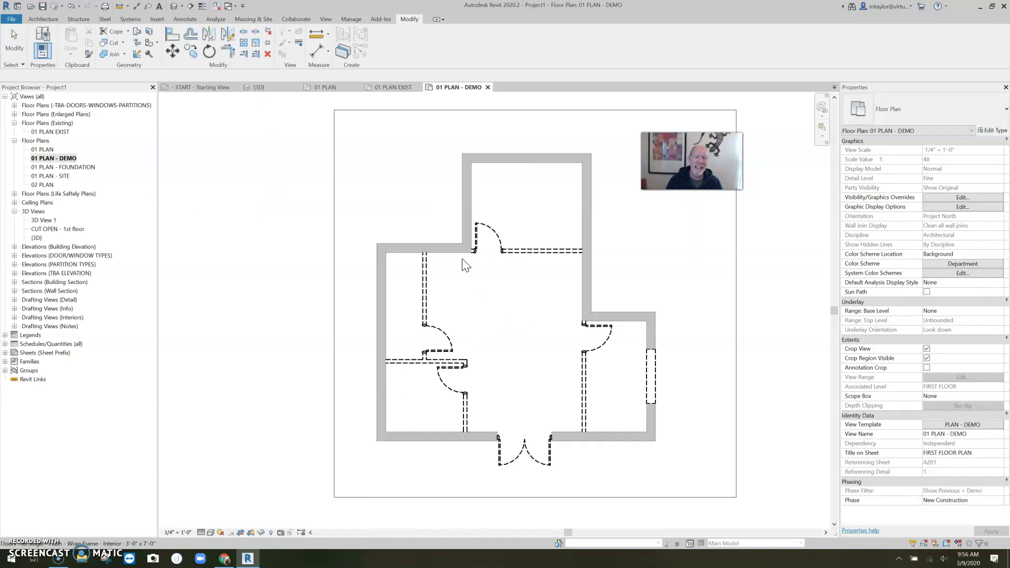
scroll(507, 355, "up", 1)
scroll(507, 355, "up", 1)
scroll(508, 355, "down", 1)
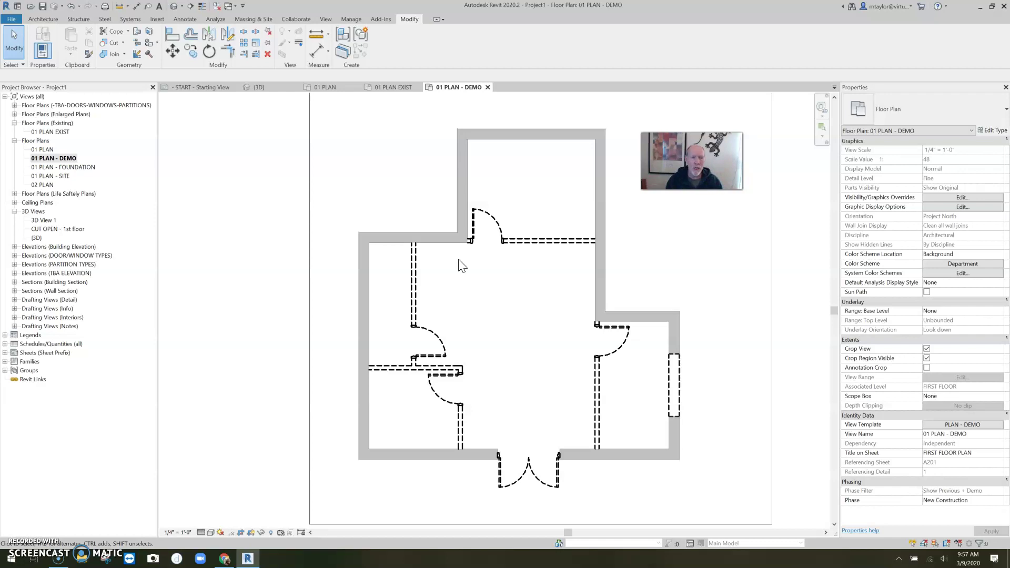
key("r")
key("t")
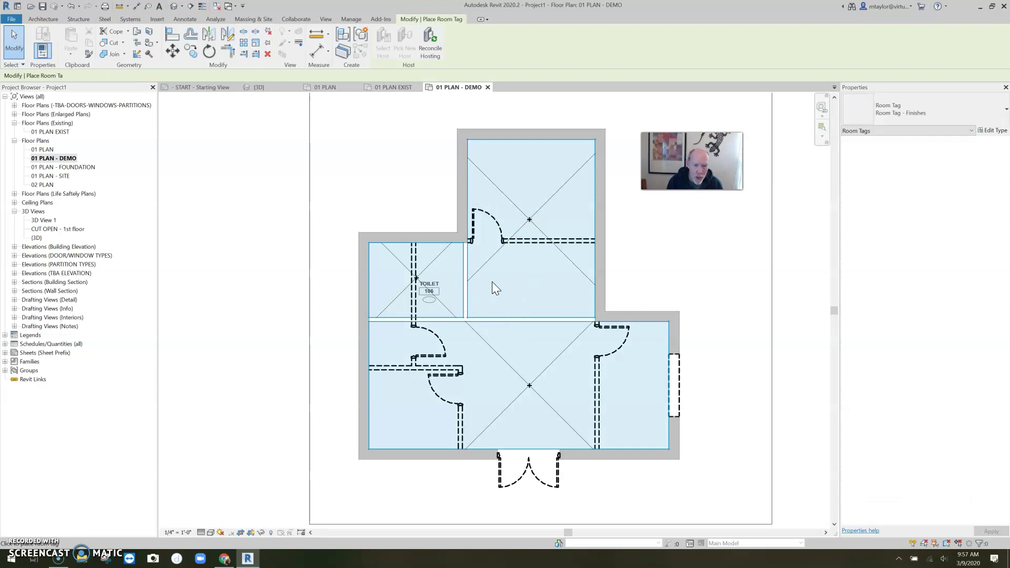
left_click(520, 227)
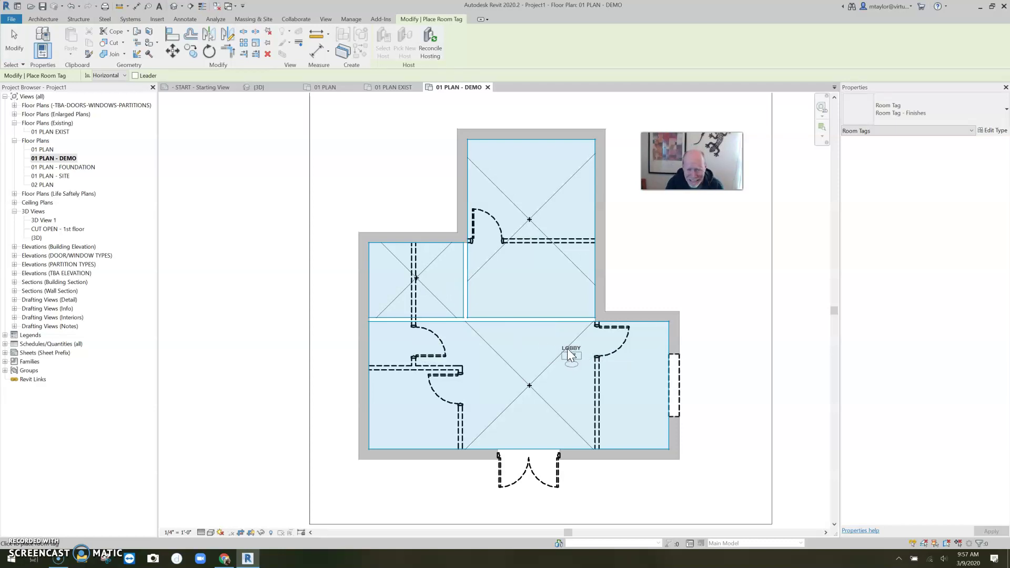
key("Escape")
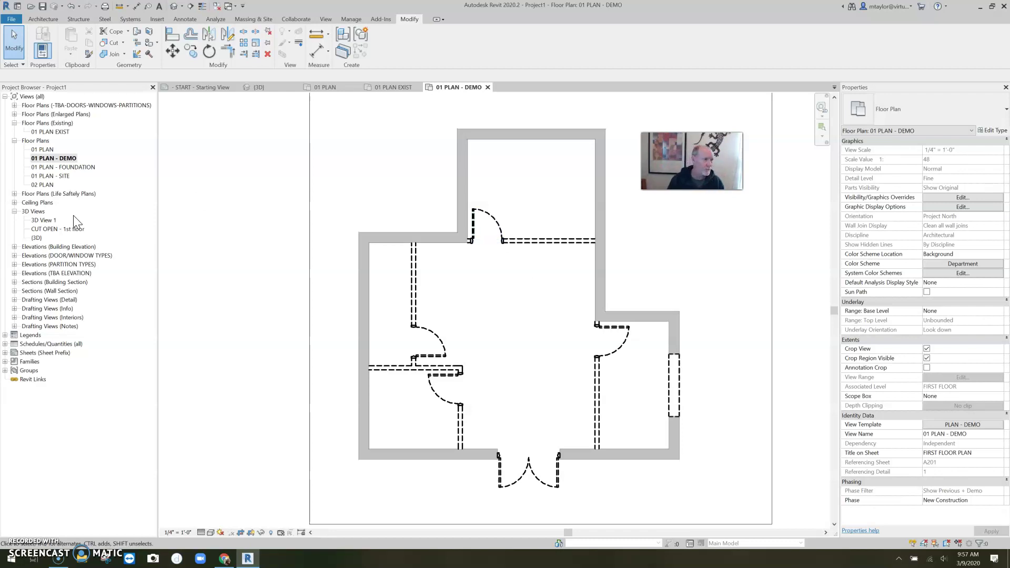
- Open the 01 PLAN EXIST view and duplicate it with detailing
left_click(61, 132)
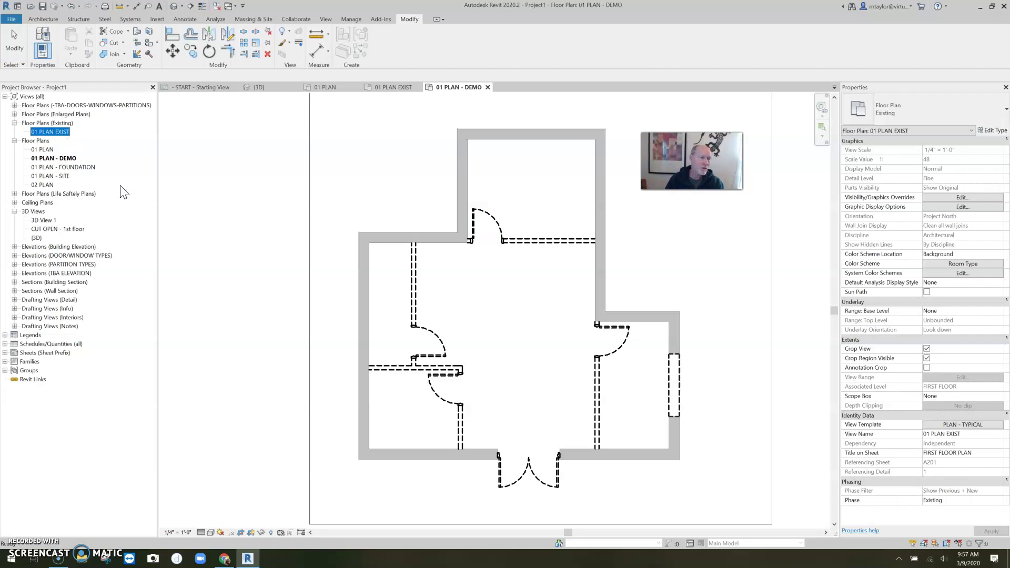
double_click(52, 133)
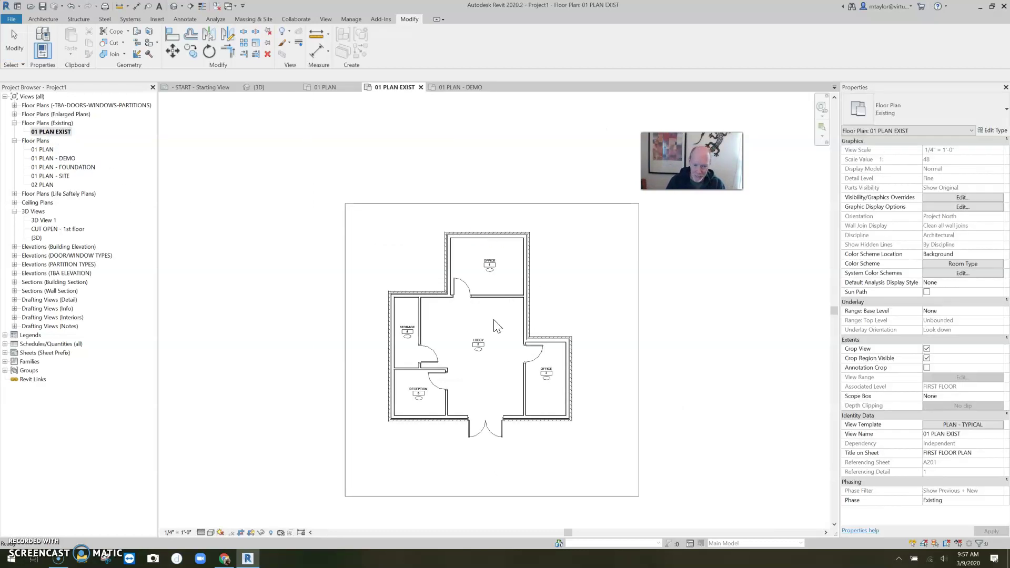
scroll(496, 326, "up", 1)
right_click(55, 131)
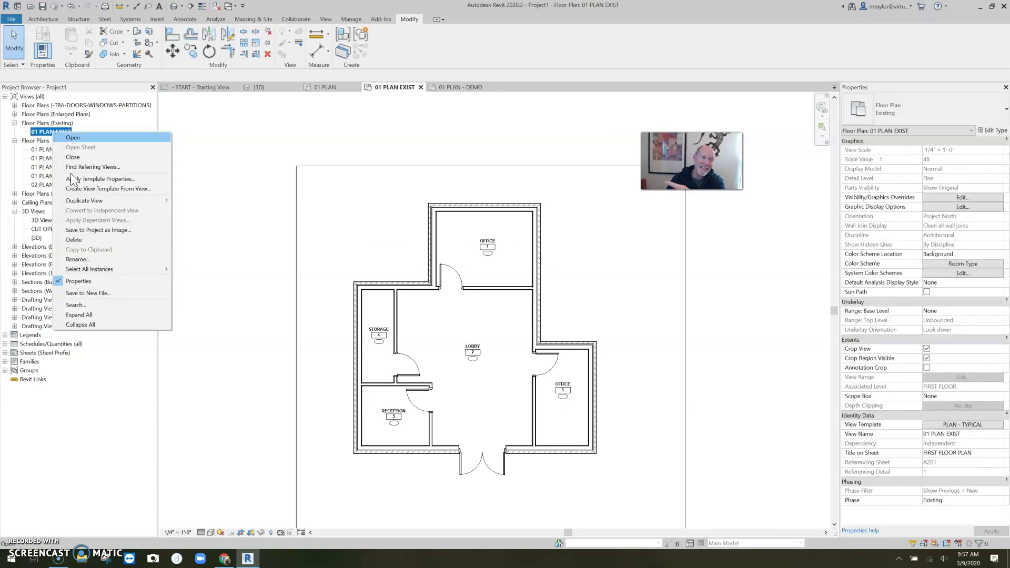
mouse_move(83, 200)
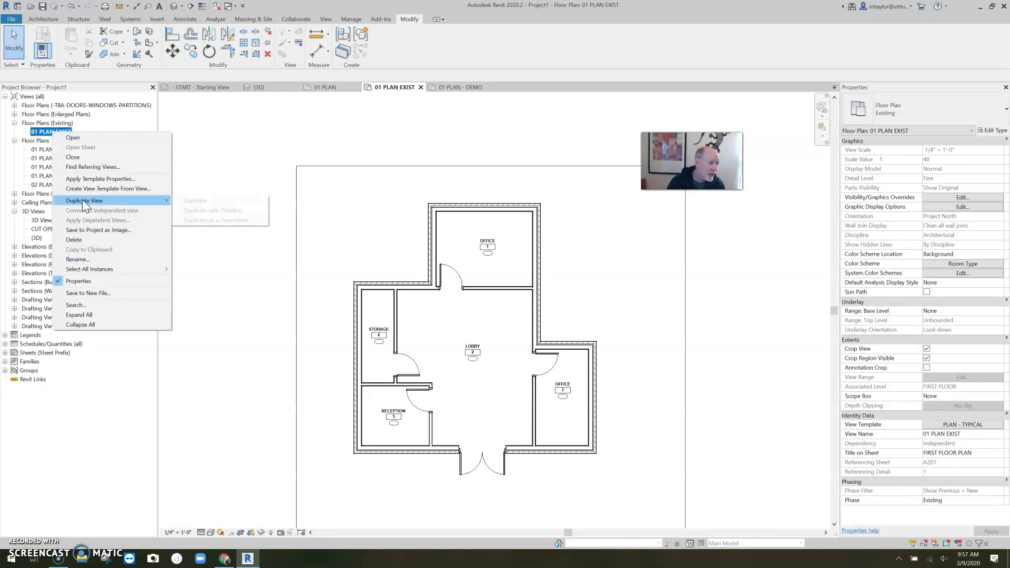
left_click(236, 211)
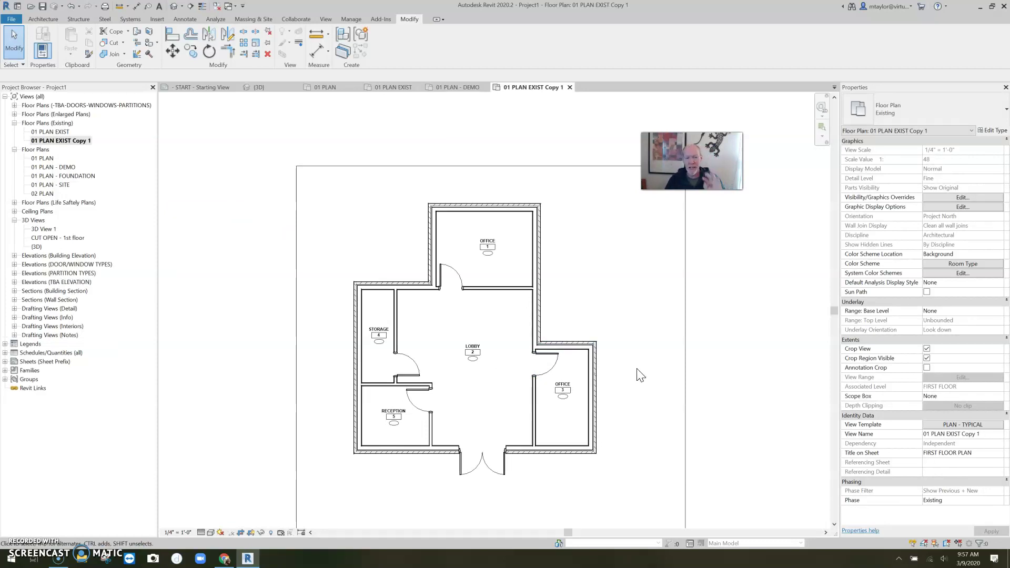
- Create a view template named ROOMS ONLY for the duplicated view by copying the PLAN - TYPICAL template
left_click(963, 425)
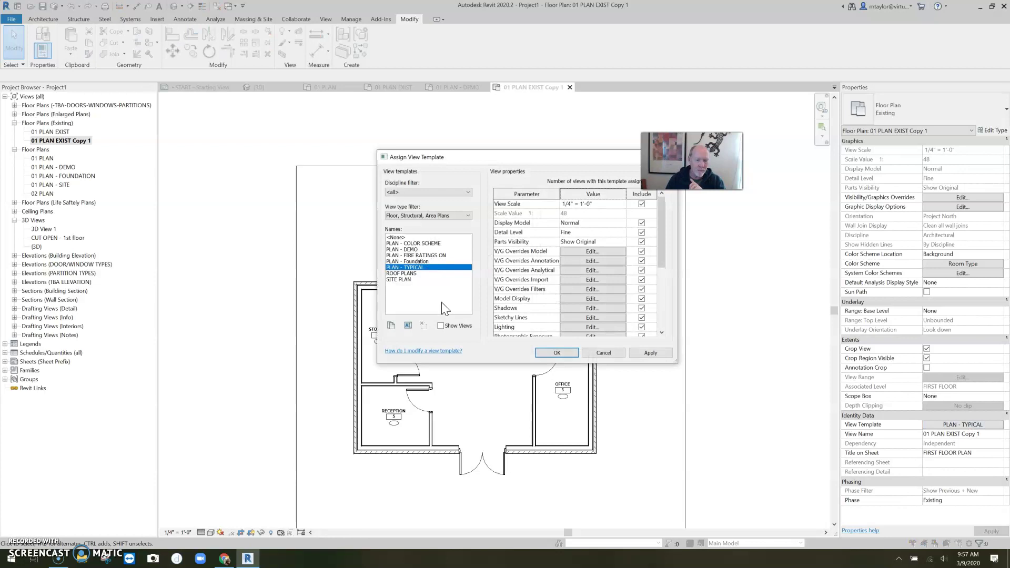
left_click(391, 325)
type("ROOMS")
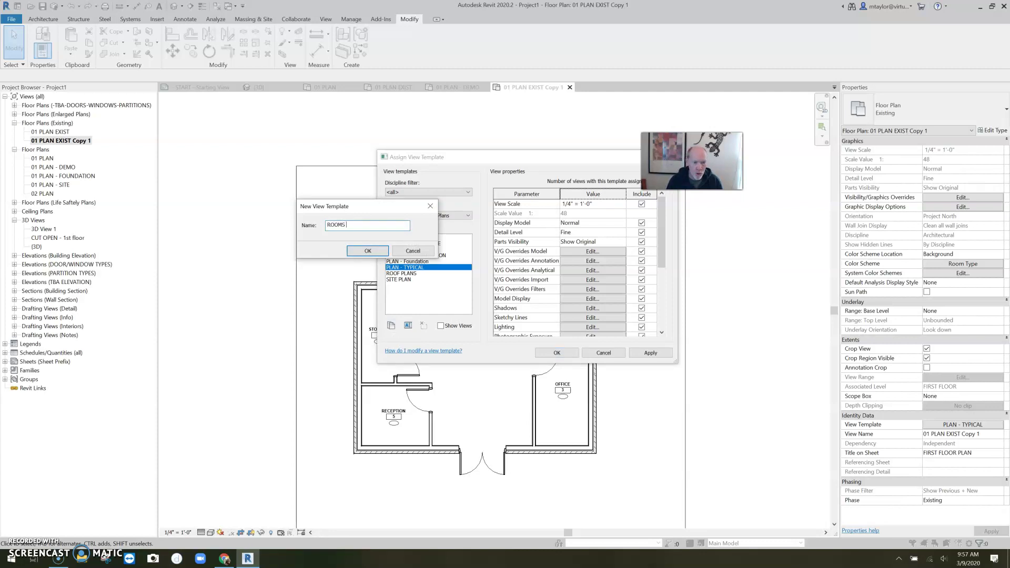
left_click(367, 250)
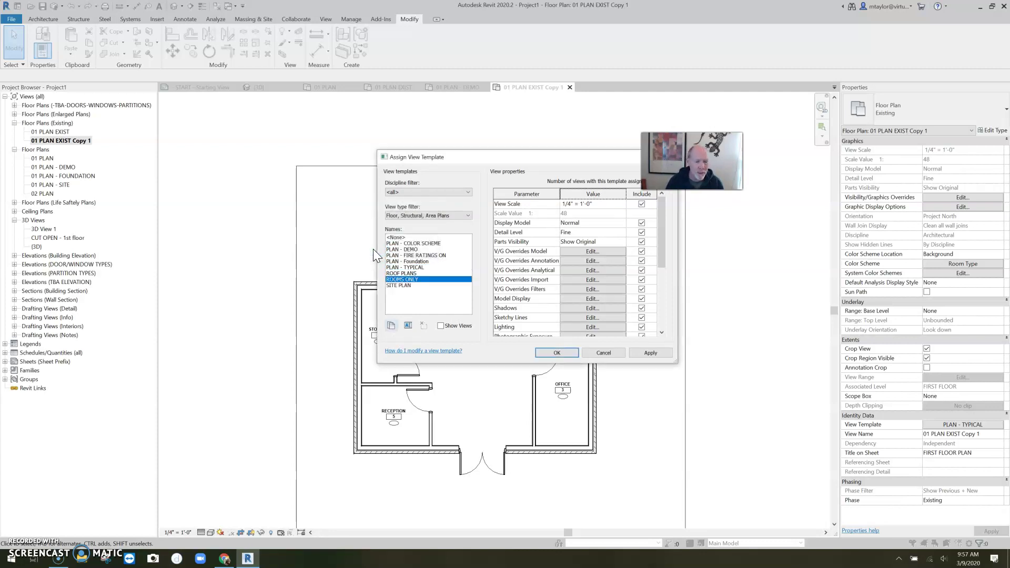
- Hide all model categories in the ROOMS ONLY template except Rooms, with the rooms' Interior Fill turned on
left_click(594, 251)
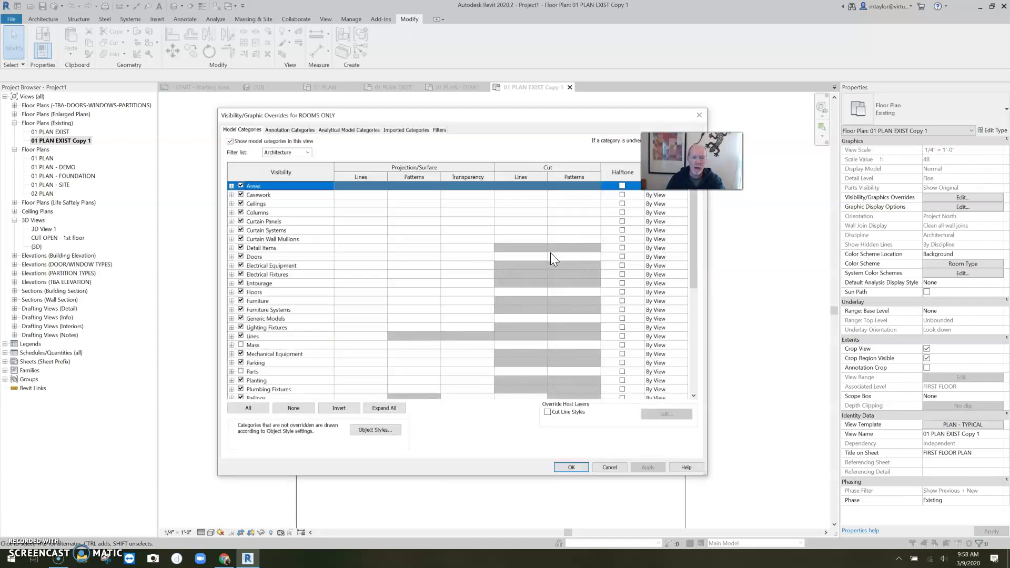
left_click(254, 406)
left_click(240, 335)
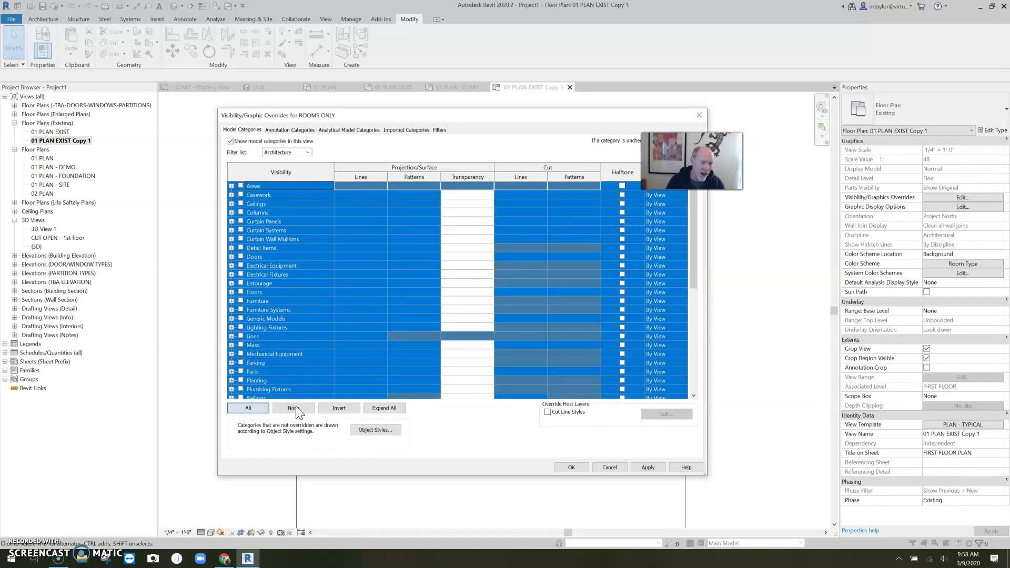
left_click(294, 408)
scroll(255, 362, "down", 4)
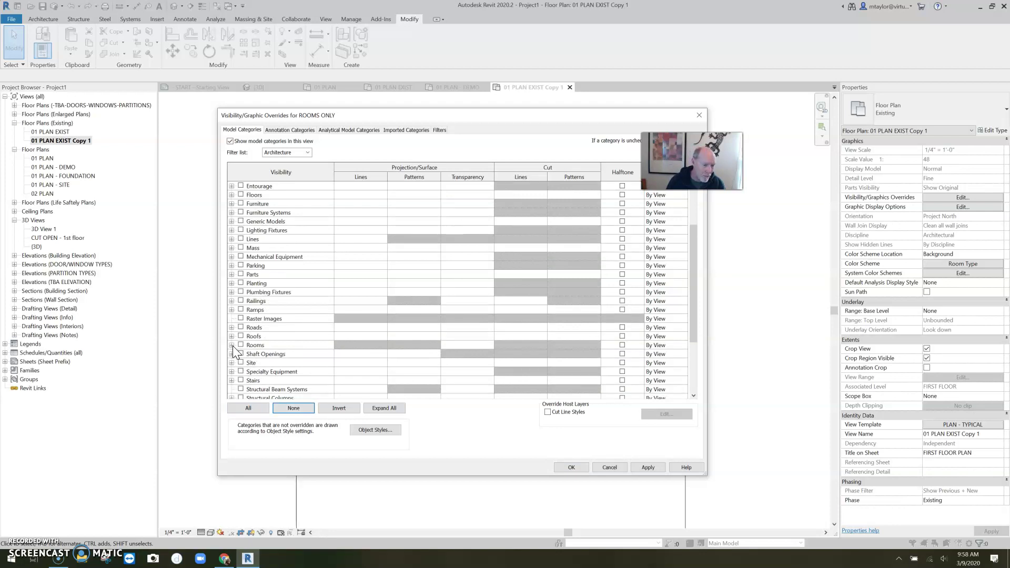
left_click(231, 345)
left_click(241, 345)
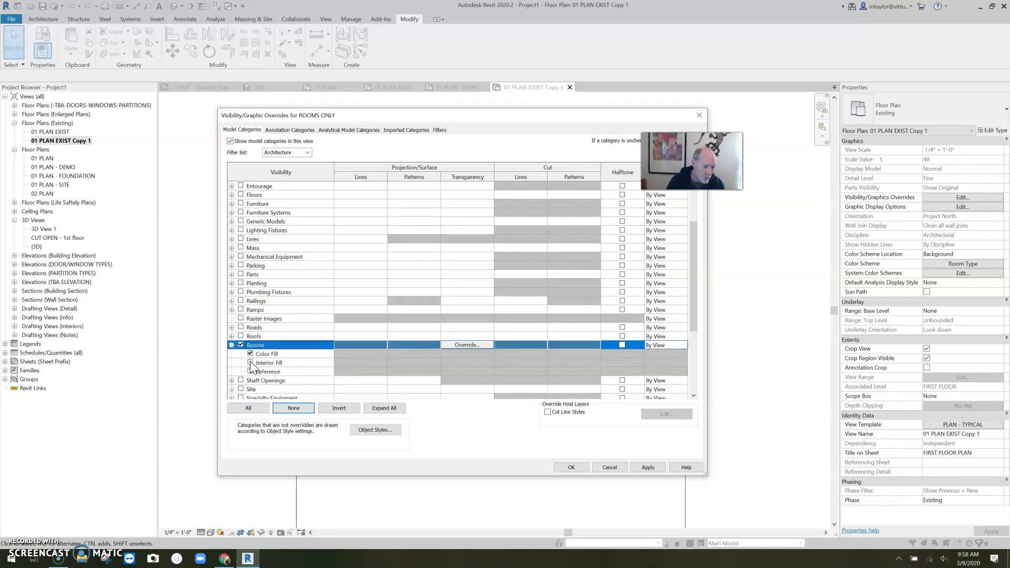
left_click(250, 363)
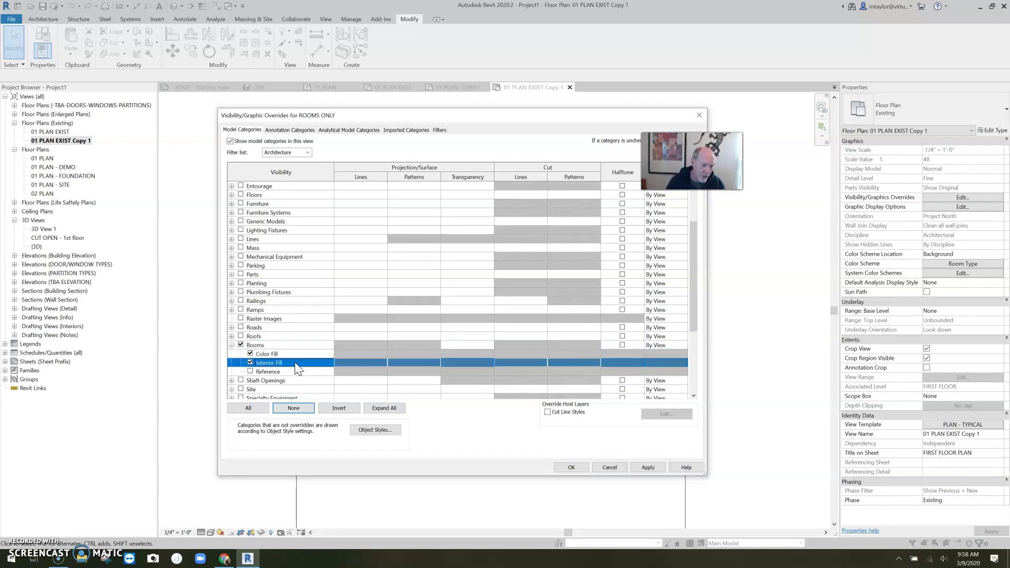
- Hide all annotation categories in the ROOMS ONLY template except Room Tags and apply the template to the duplicated view
left_click(290, 130)
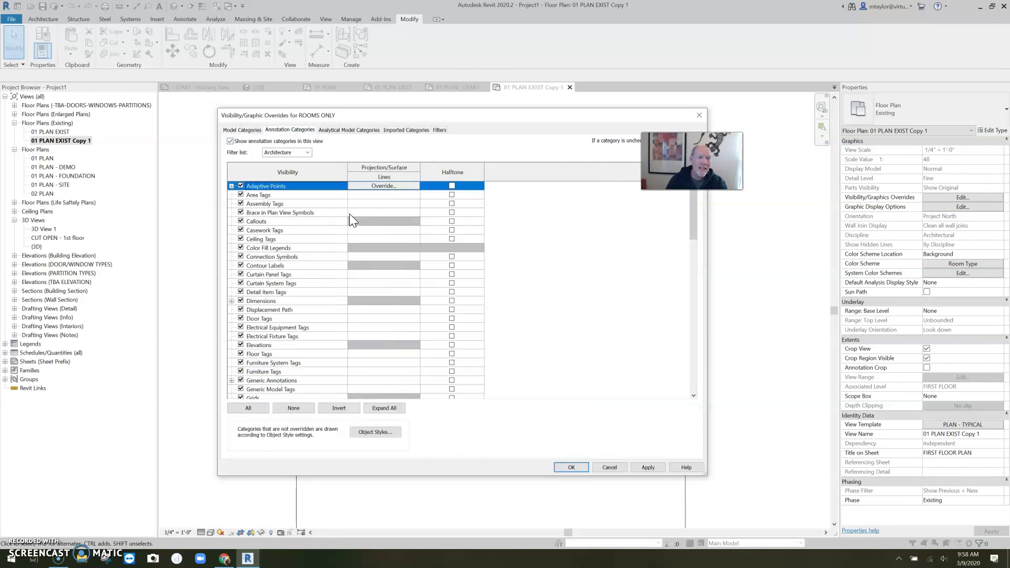
left_click(241, 283)
left_click(252, 406)
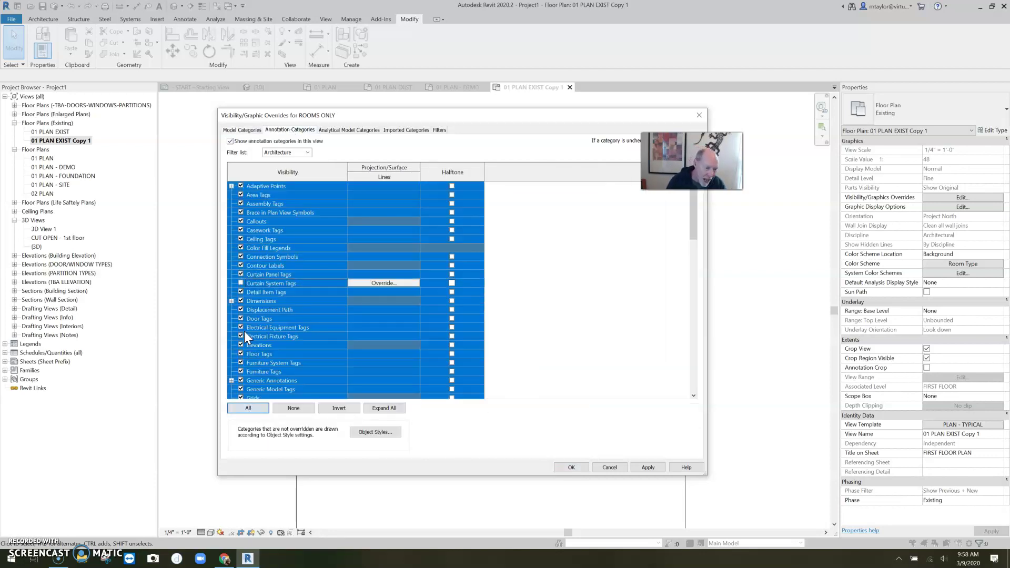
left_click(293, 407)
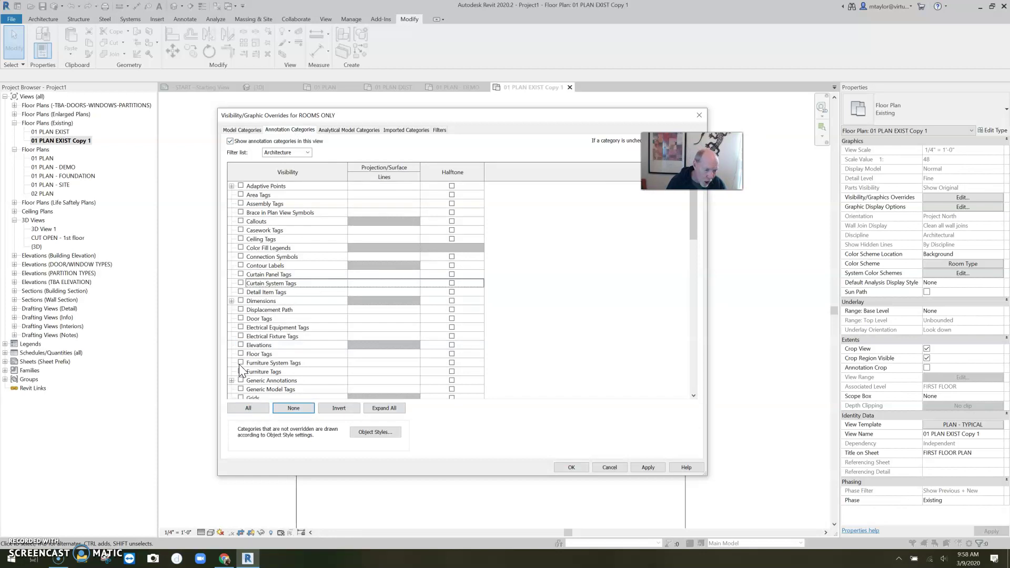
scroll(239, 352, "down", 10)
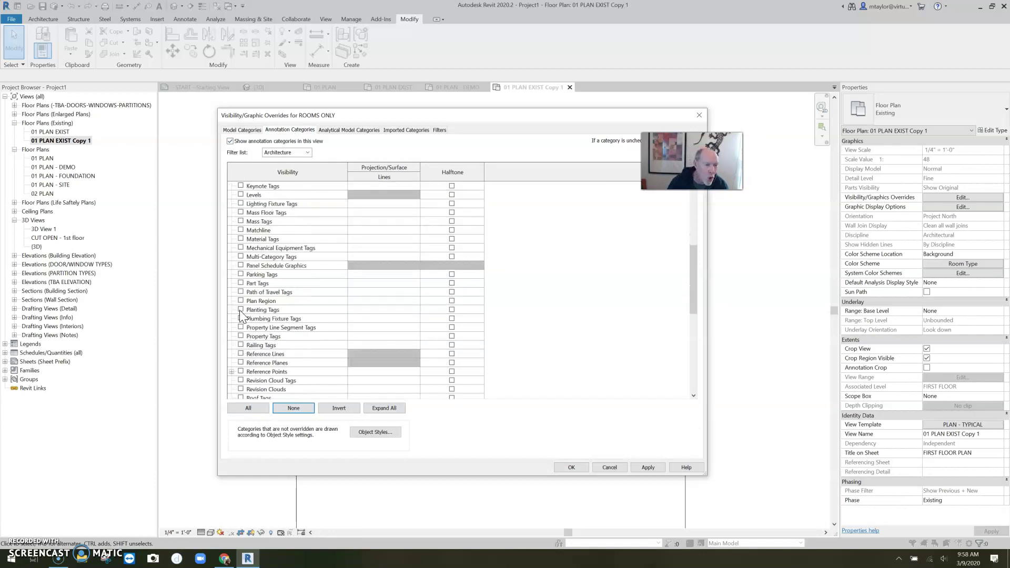
scroll(242, 315, "down", 2)
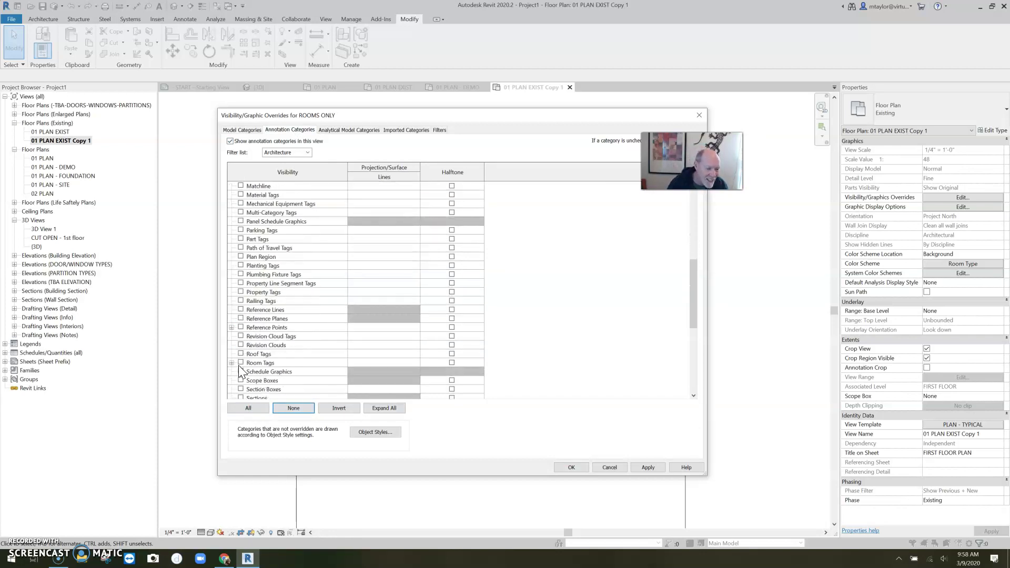
left_click(241, 362)
left_click(571, 467)
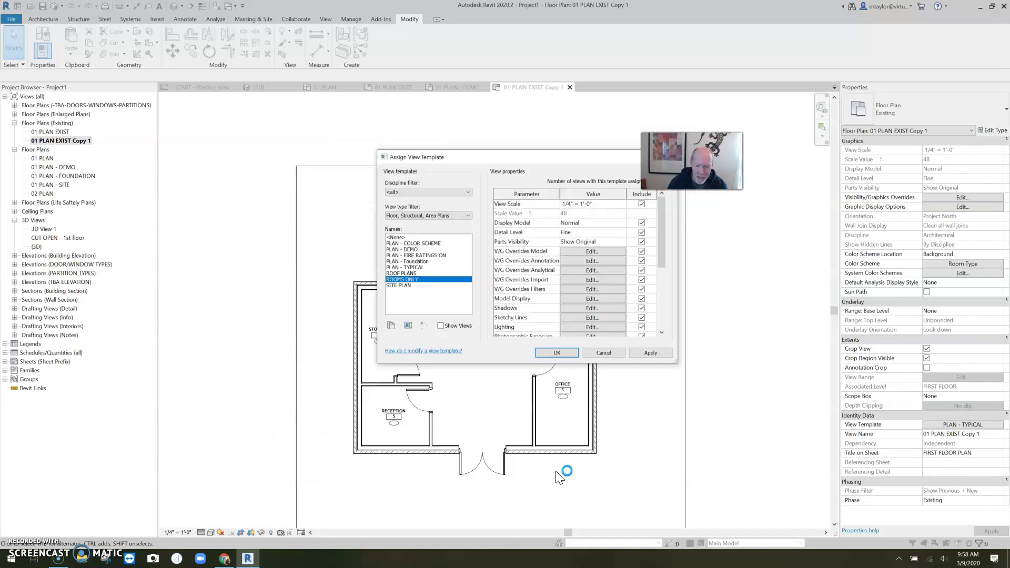
left_click(557, 352)
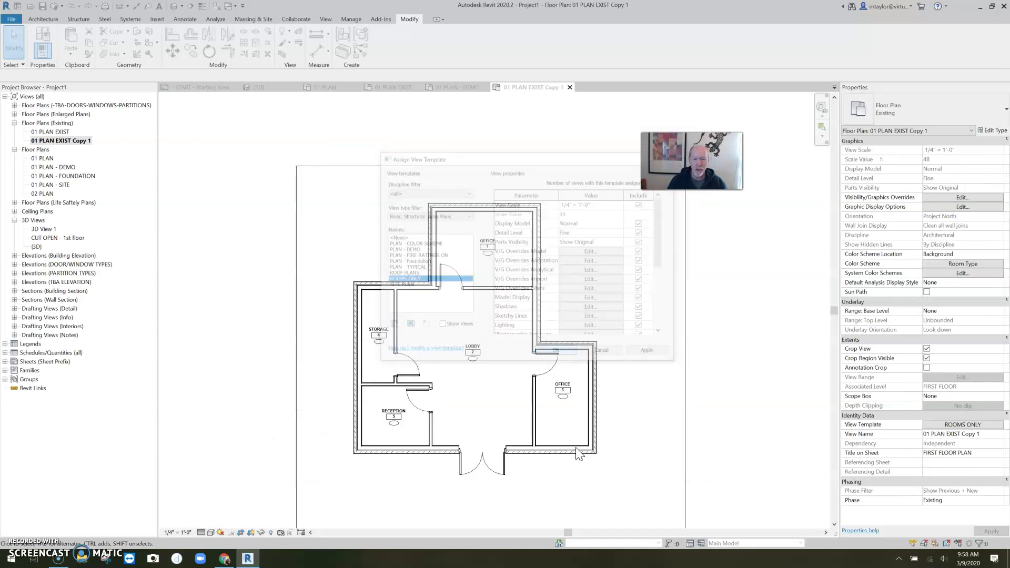
key("z")
key("f")
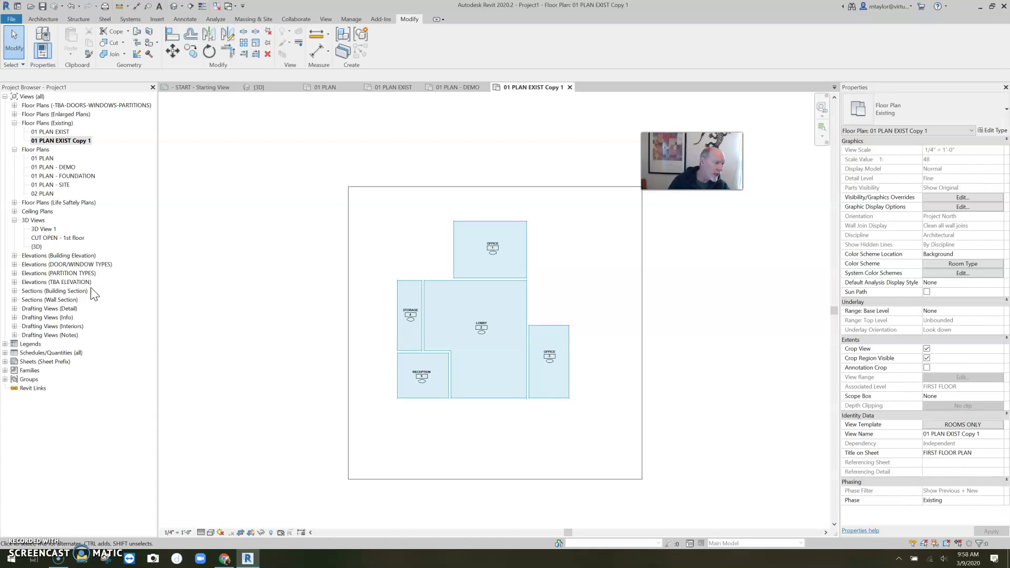
- Open sheet A101 - FIRST FLOOR PLAN and move the 01 PLAN viewport so the building sits in the sheet's upper left area
left_click(4, 361)
double_click(67, 256)
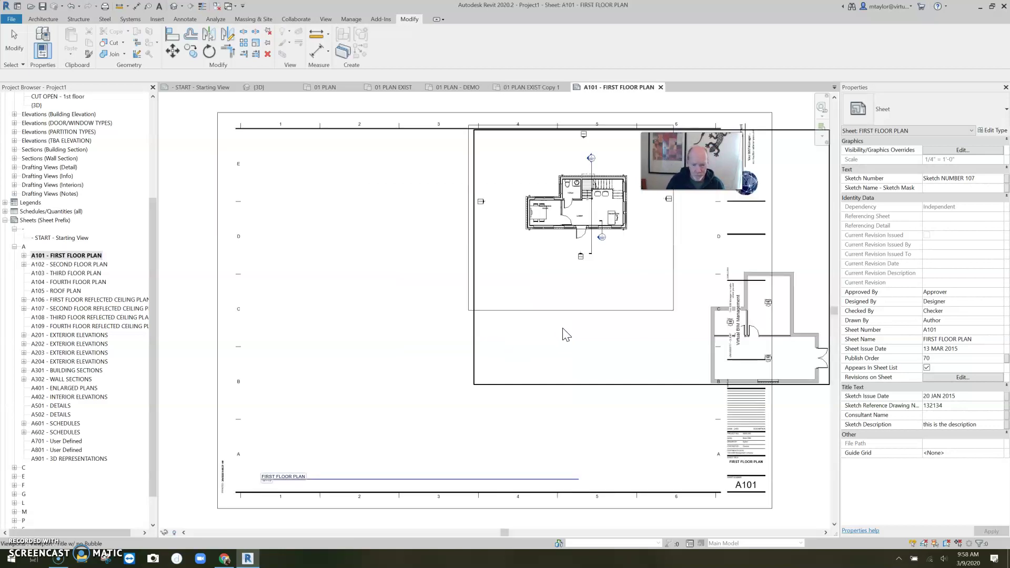
left_click(608, 310)
left_click_drag(618, 312, 345, 288)
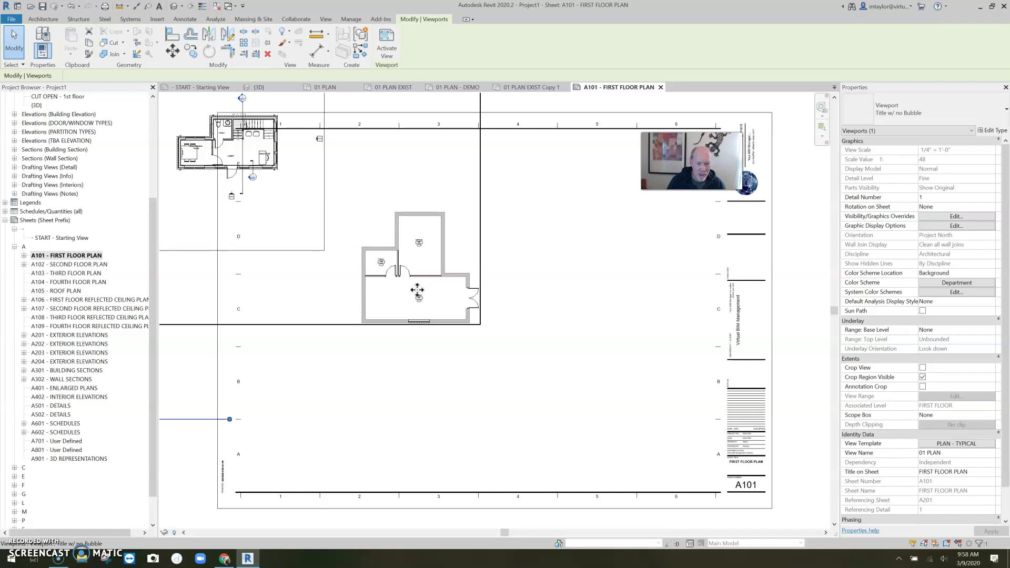
scroll(421, 289, "up", 1)
scroll(426, 281, "up", 2)
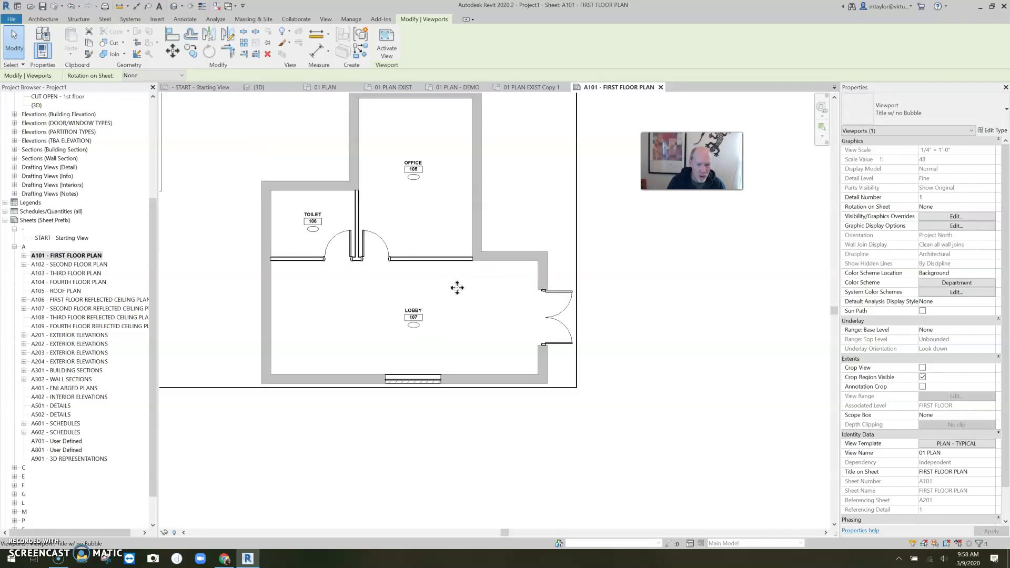
scroll(455, 286, "down", 1)
scroll(460, 328, "down", 1)
scroll(506, 321, "down", 1)
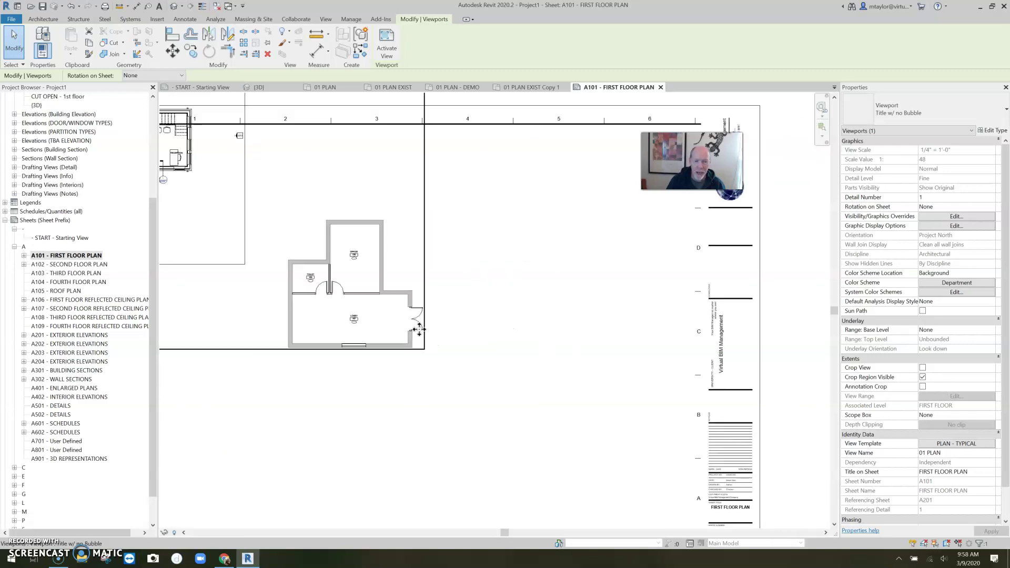
scroll(450, 322, "down", 1)
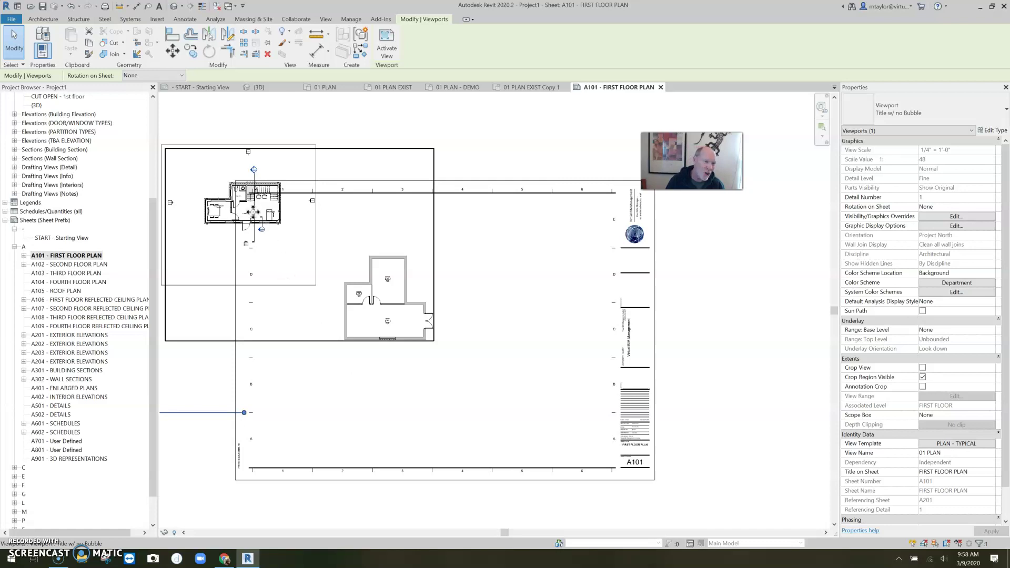
left_click_drag(434, 342, 374, 296)
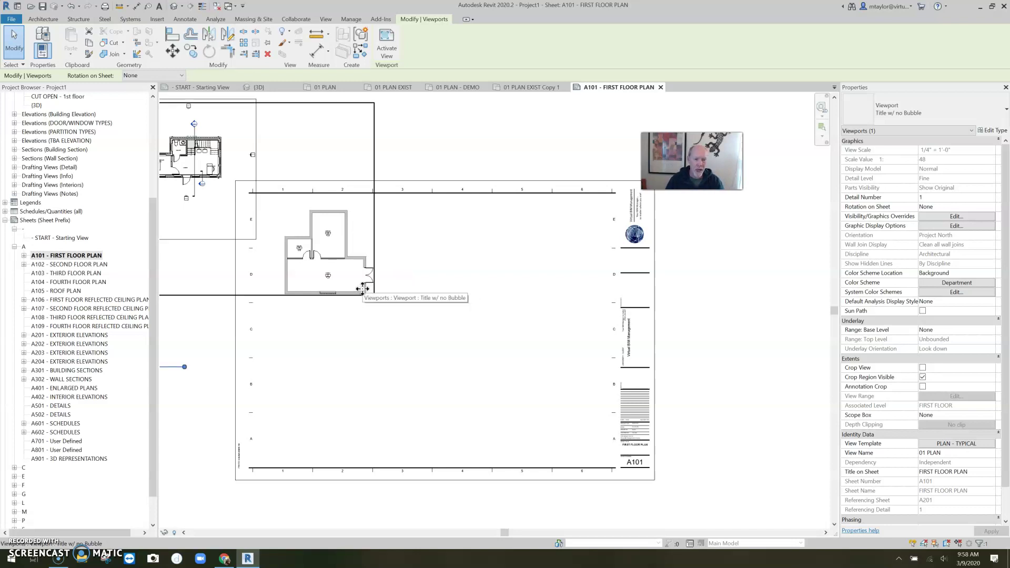
- Place the 01 PLAN - DEMO view on sheet A101, to the right of the new-construction plan
left_click(80, 255)
left_click_drag(152, 220, 150, 109)
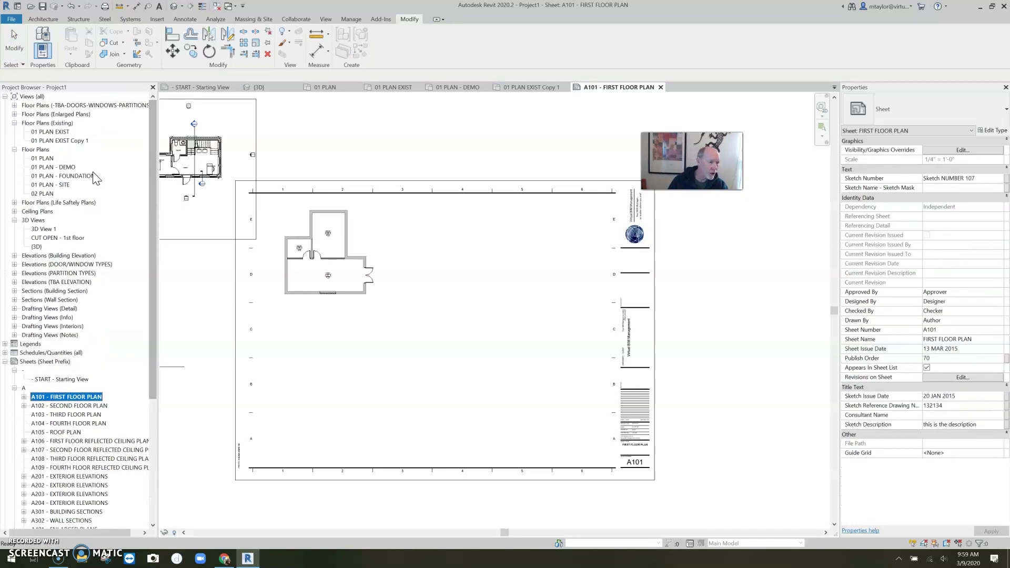
left_click(58, 166)
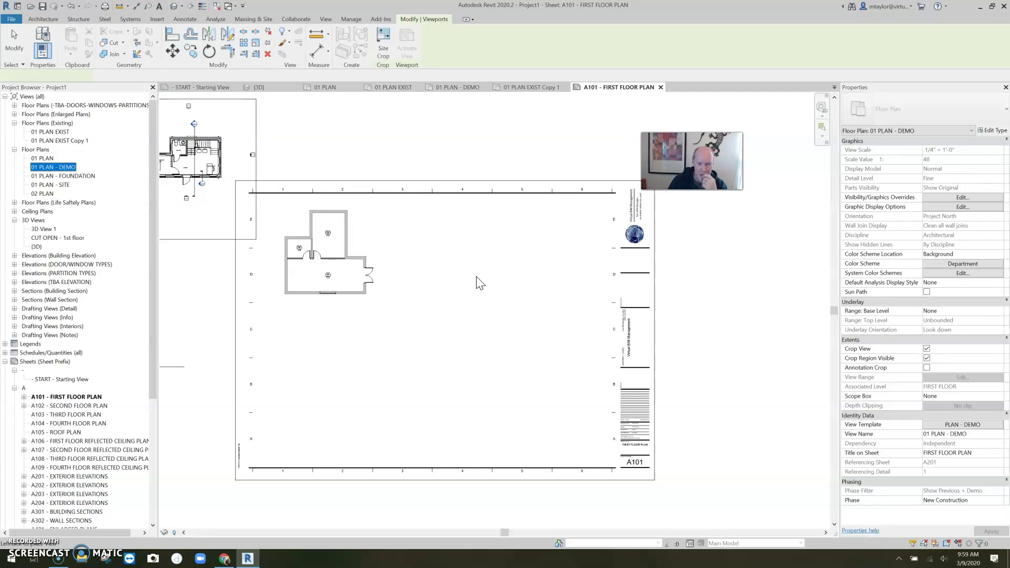
left_click(501, 271)
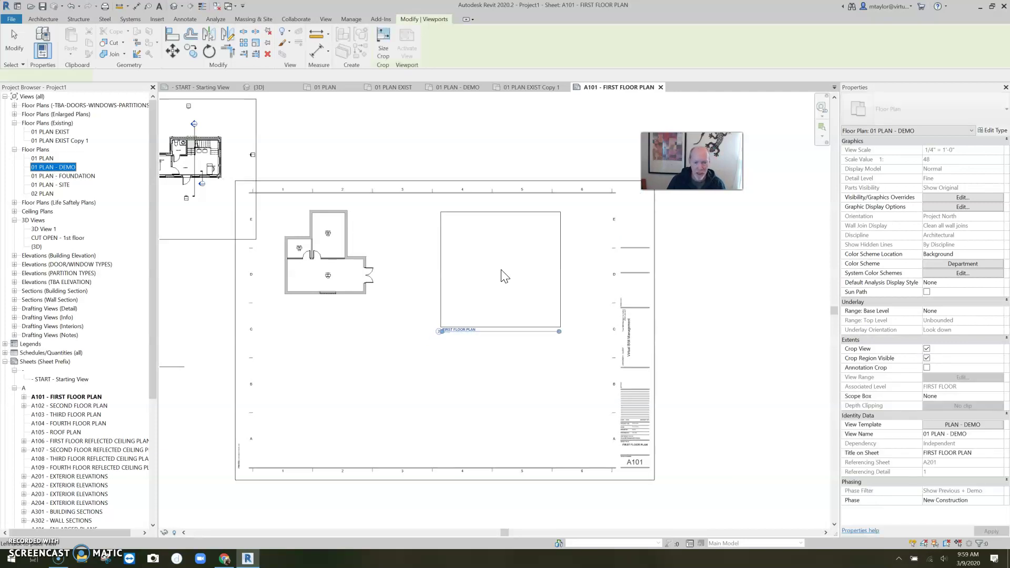
scroll(507, 323, "up", 2)
key("Escape")
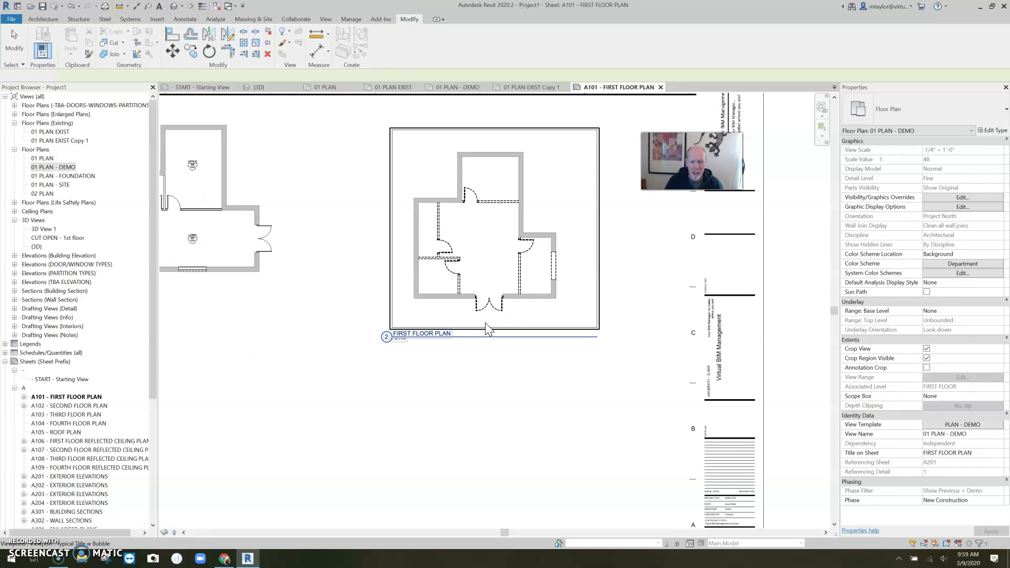
- Set the demolition viewport's title on sheet to FIRST FLOOR PLAN - DEMO
scroll(485, 323, "up", 2)
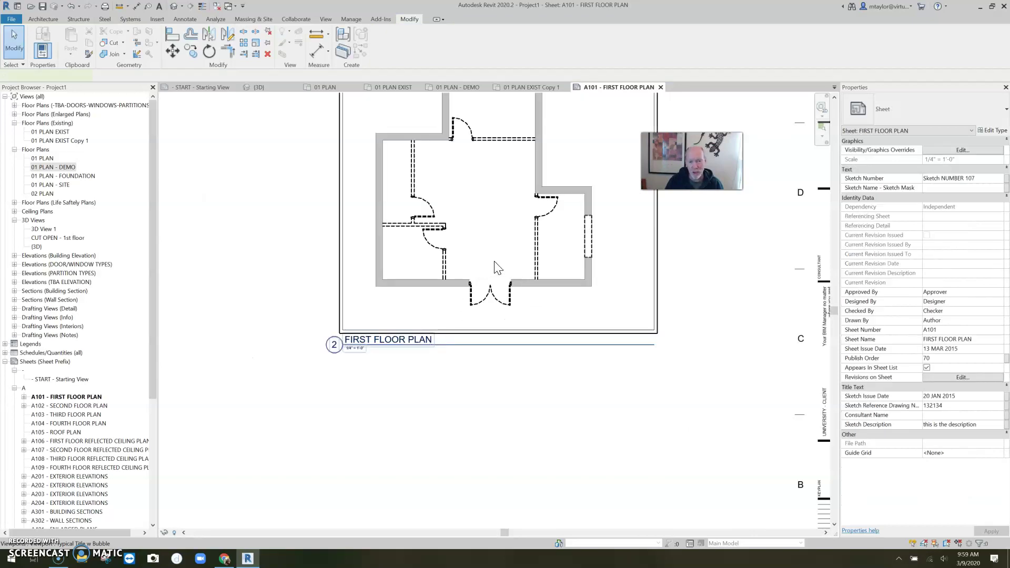
left_click(508, 279)
left_click(976, 472)
left_click(977, 472)
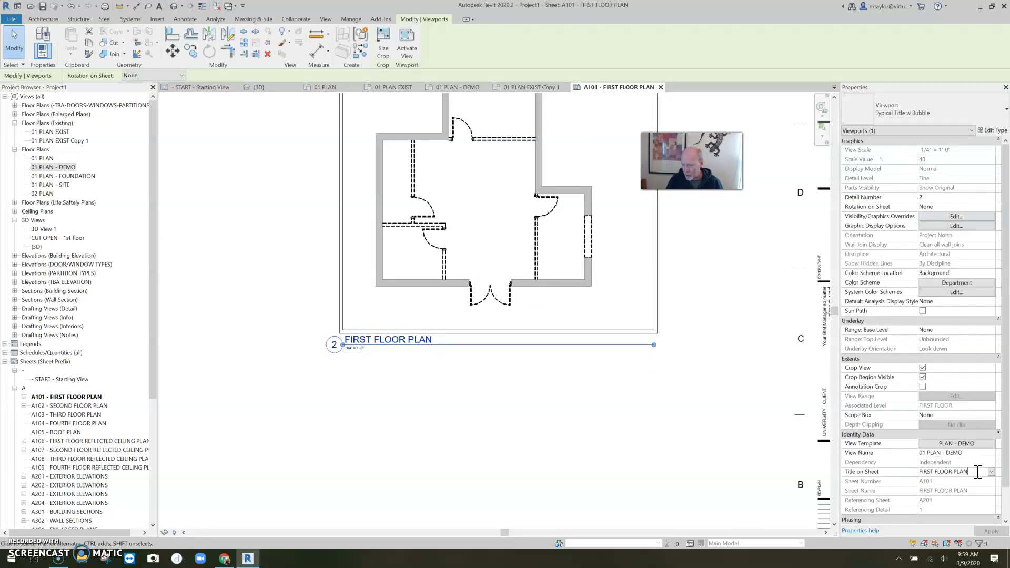
type("- DEMO")
key("Return")
left_click(981, 452)
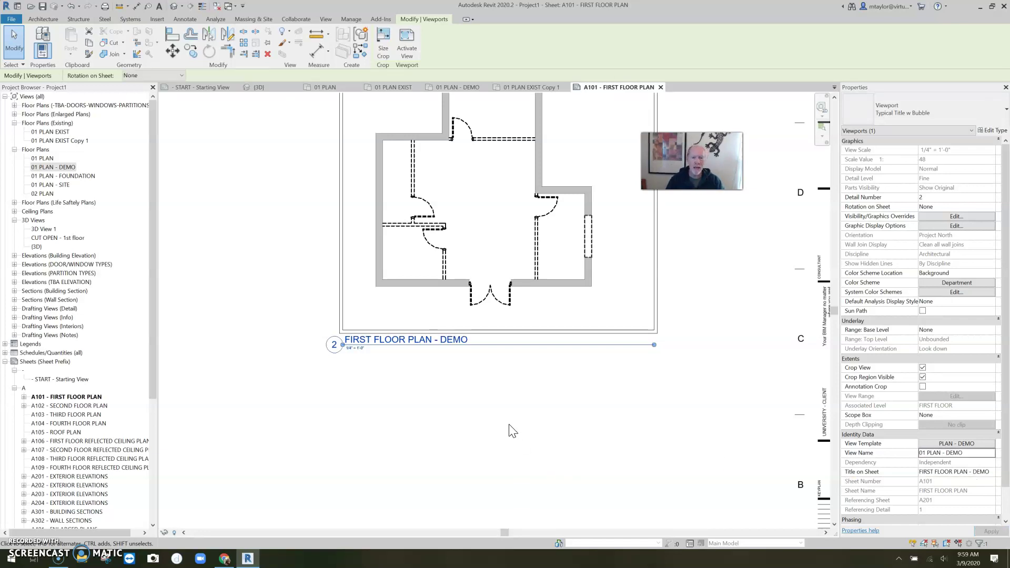
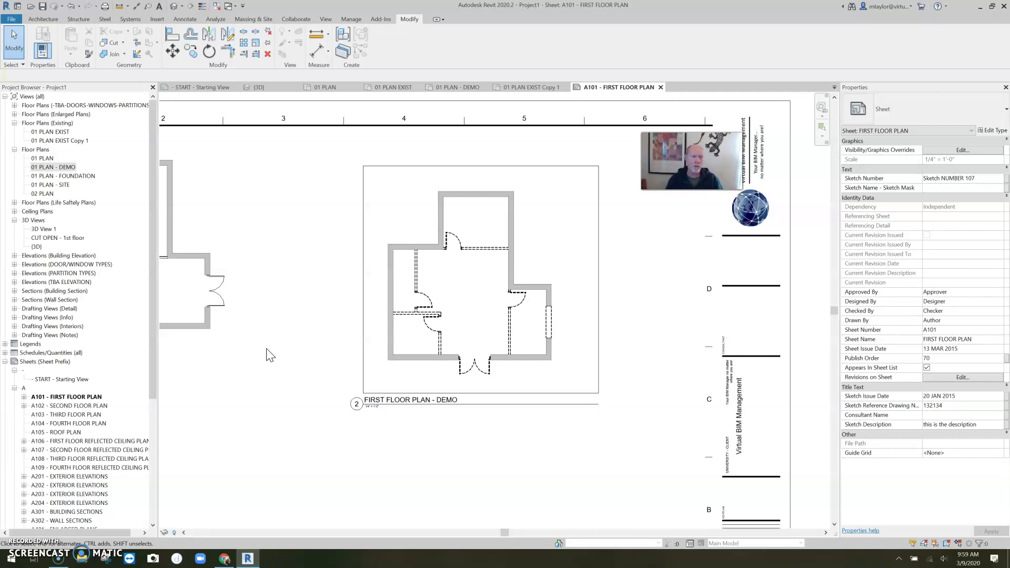
- Rename the view 01 PLAN EXIST Copy 1 as 01 PLAN EXIST - ROOMS ONLY
left_click(71, 140)
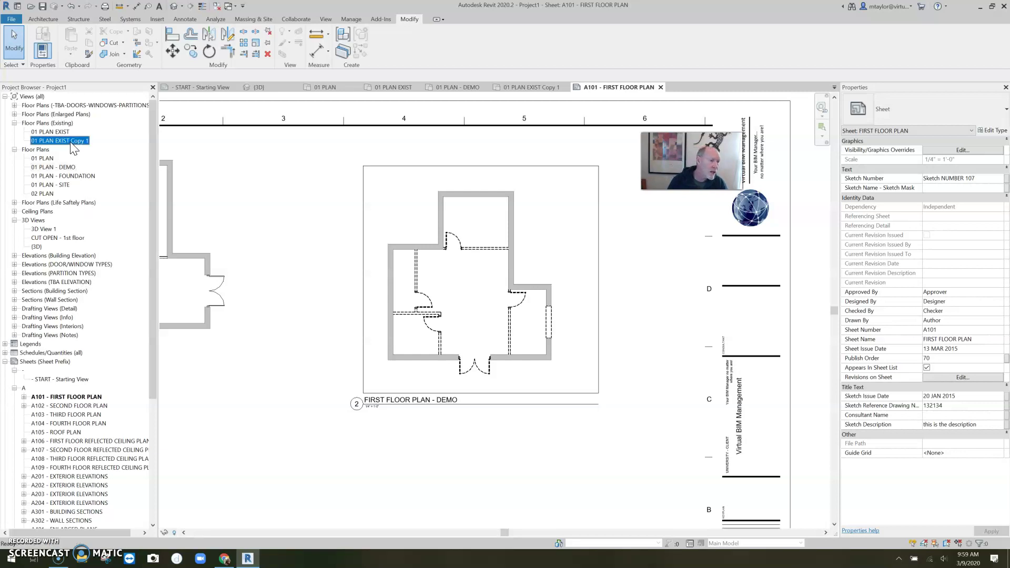
right_click(71, 141)
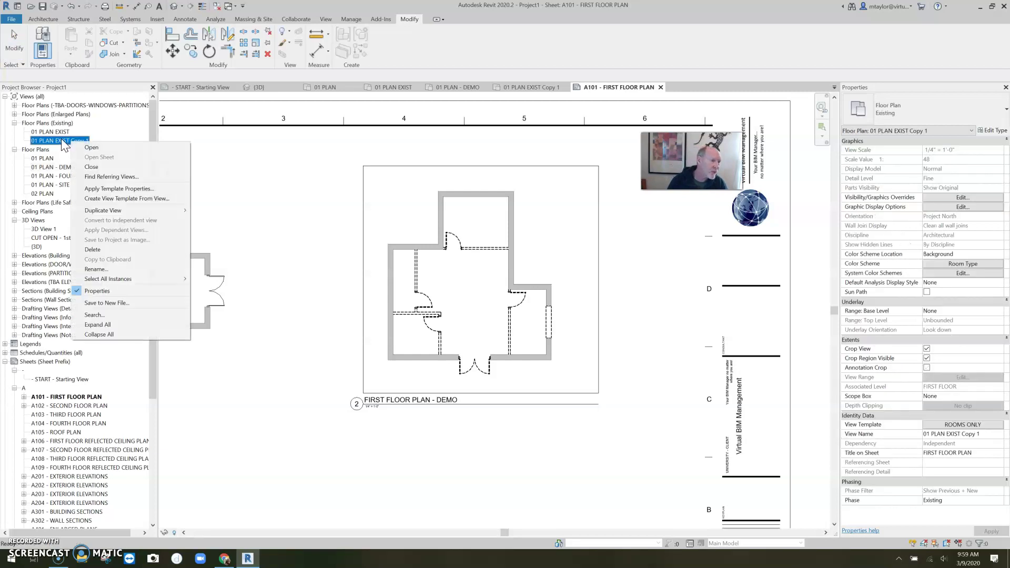
left_click(103, 269)
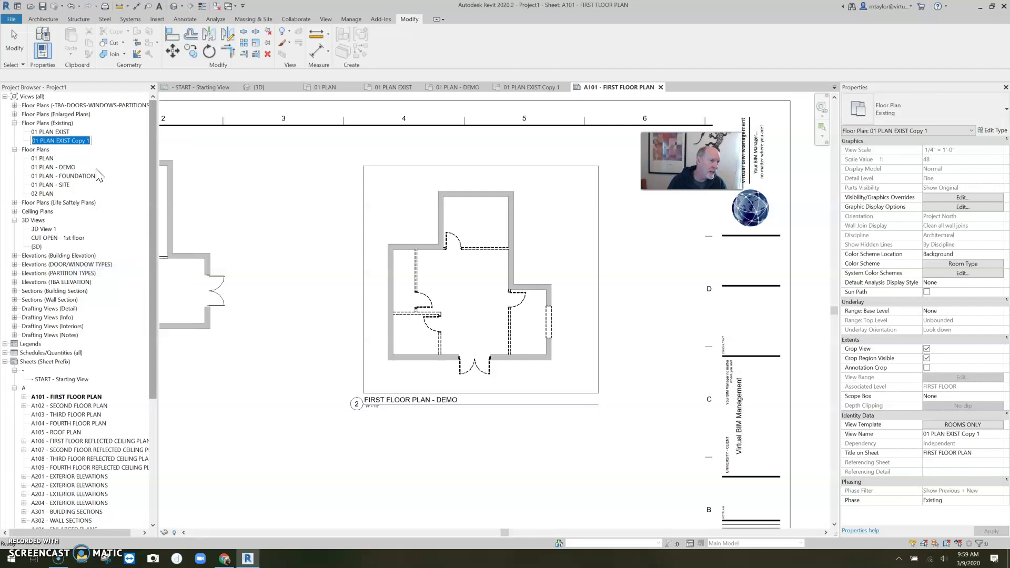
left_click_drag(91, 141, 76, 141)
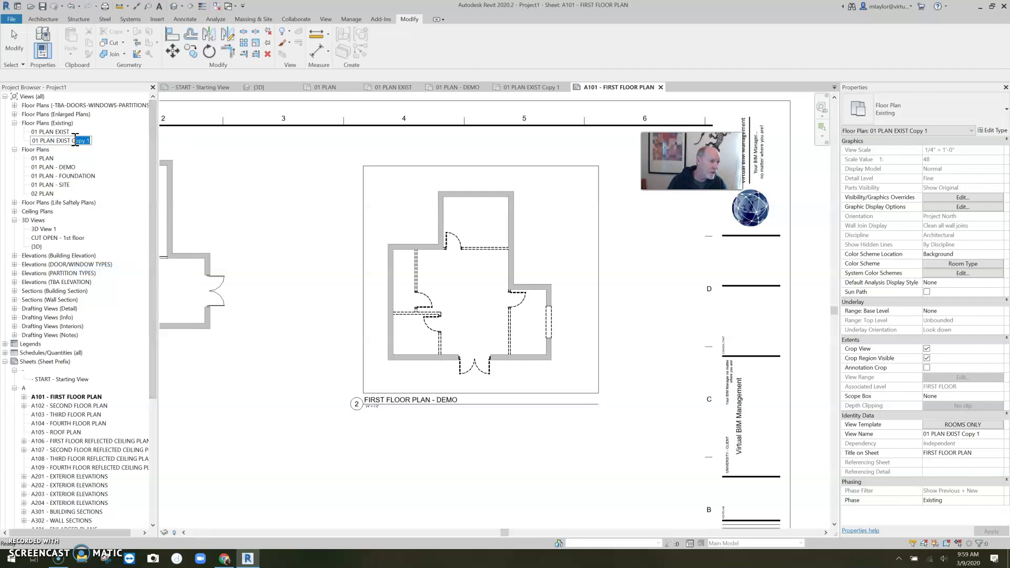
key("BackSpace")
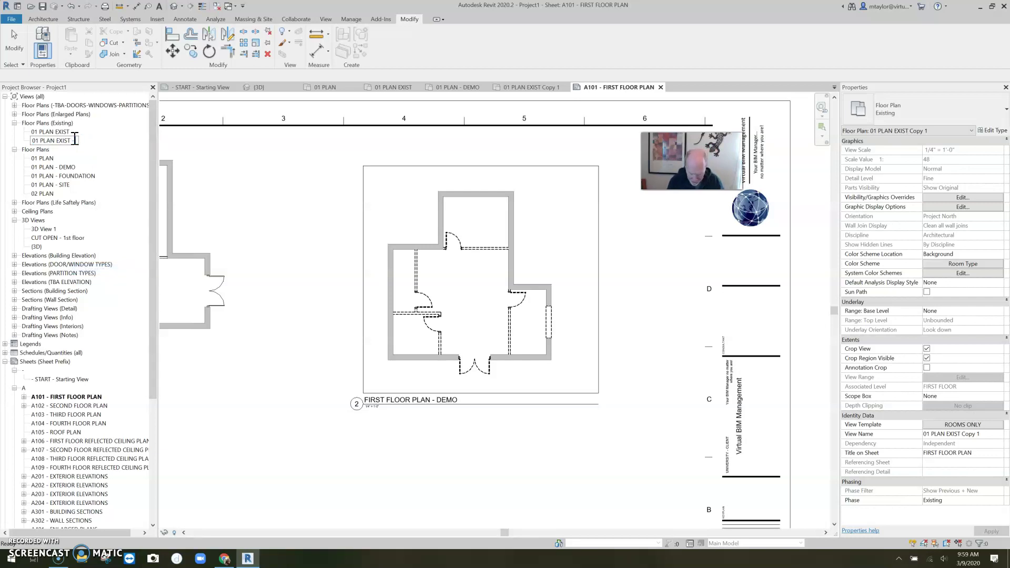
type("- ROOMS ONLY")
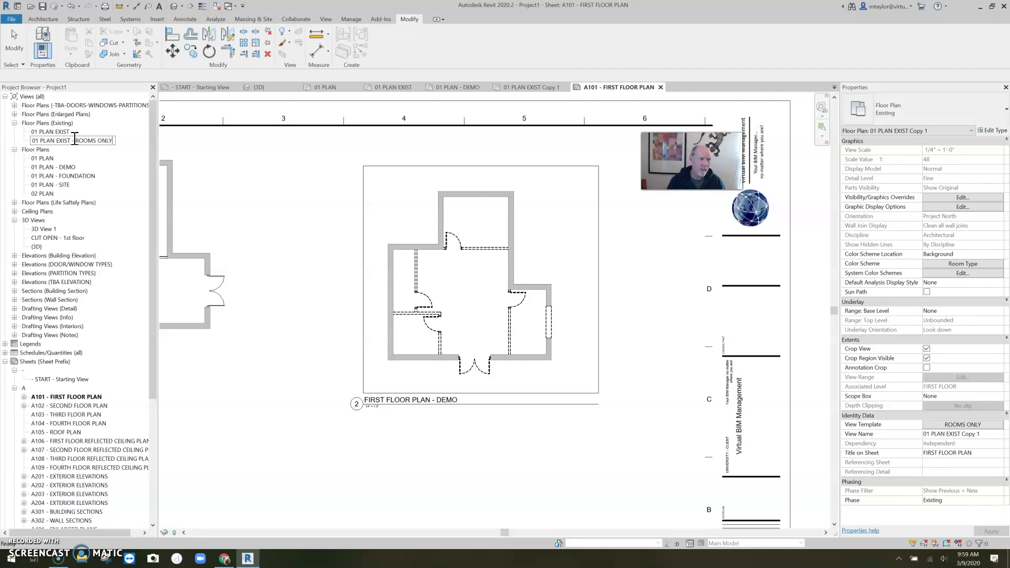
key("Return")
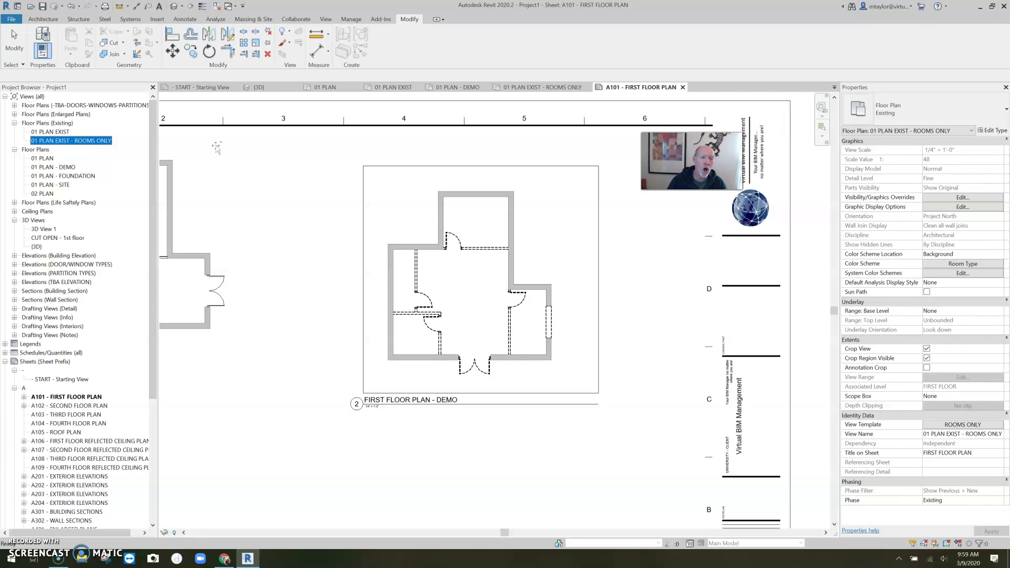
- Place the 01 PLAN EXIST - ROOMS ONLY view on sheet A101, in the empty area below the two existing plans
left_click_drag(376, 212, 376, 212)
scroll(361, 247, "down", 3)
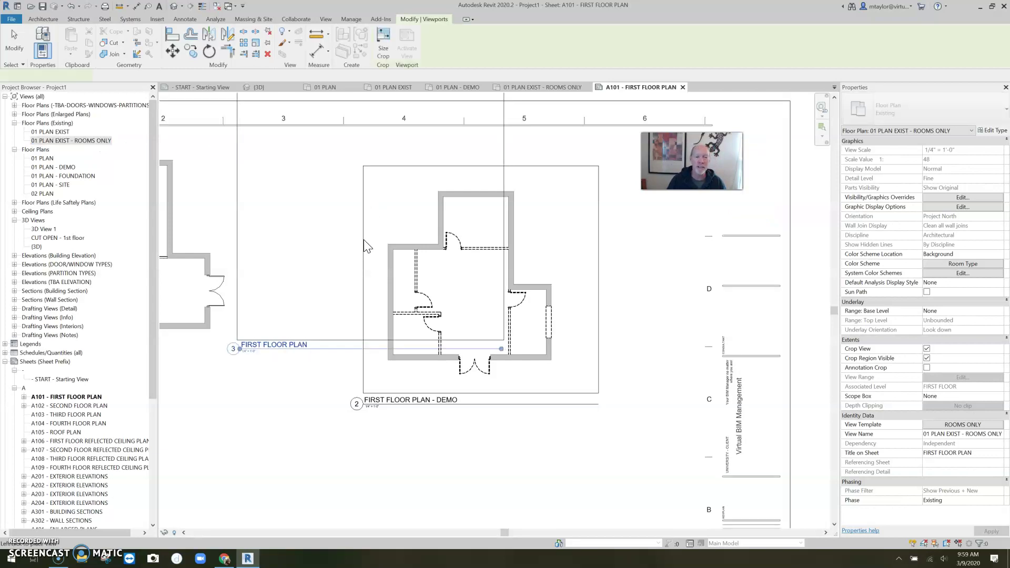
left_click(301, 398)
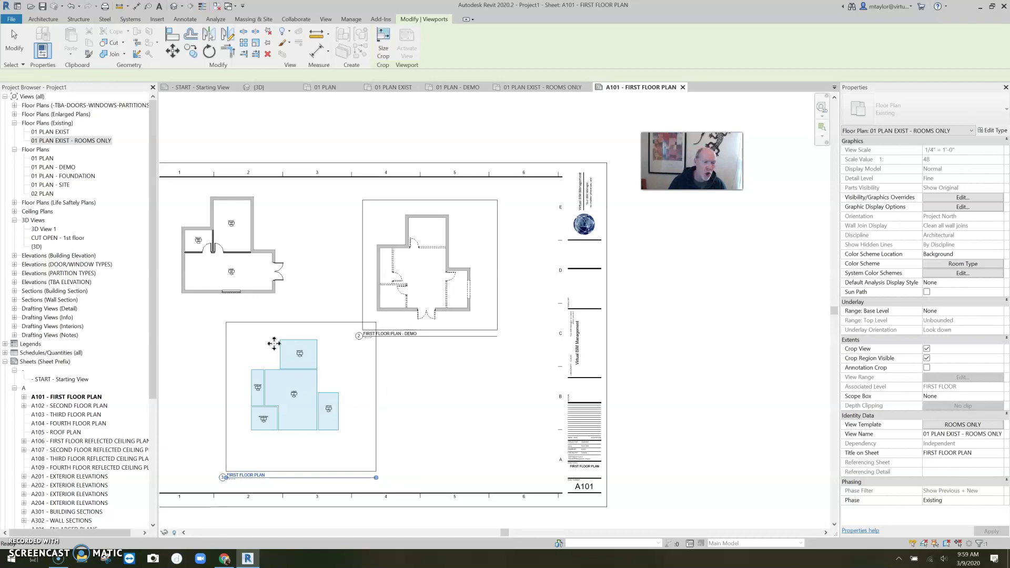
- Change the rooms-only viewport's type to No Title
left_click(286, 393)
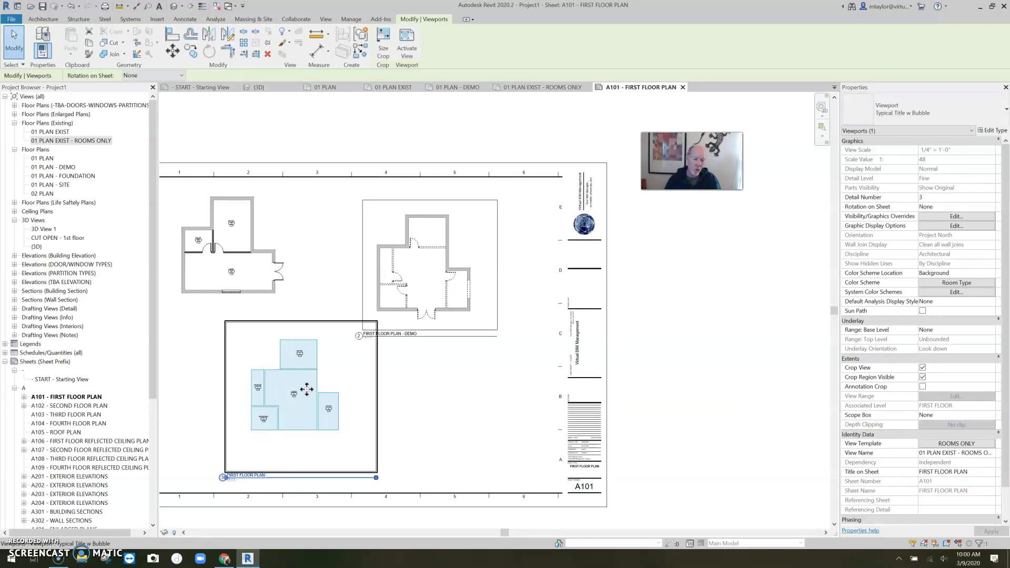
left_click(893, 112)
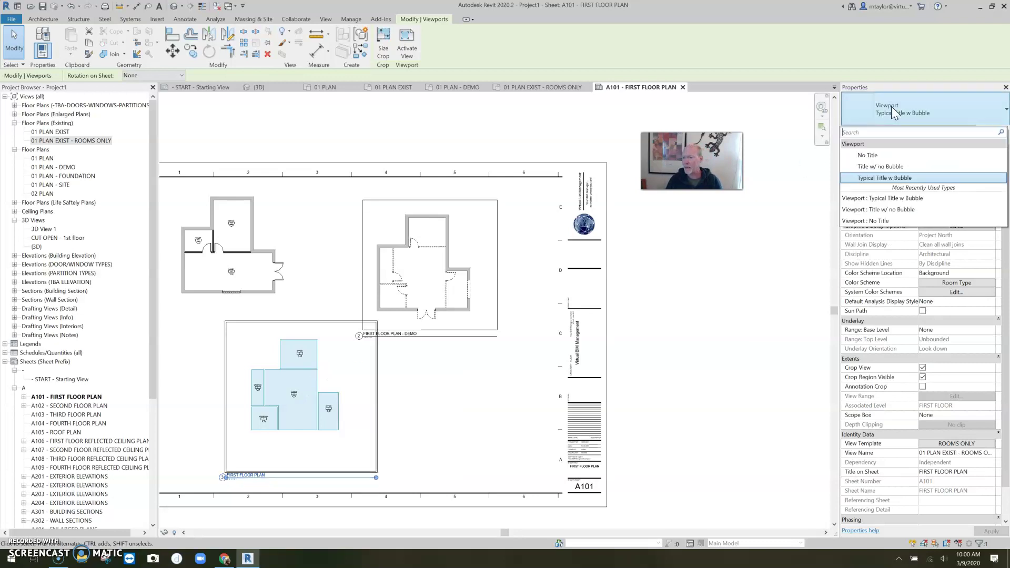
left_click(872, 158)
- Move the rooms-only viewport onto the FIRST FLOOR PLAN - DEMO viewport so its rooms line up with the demolition plan's walls
left_click_drag(349, 439, 323, 382)
scroll(333, 388, "up", 2)
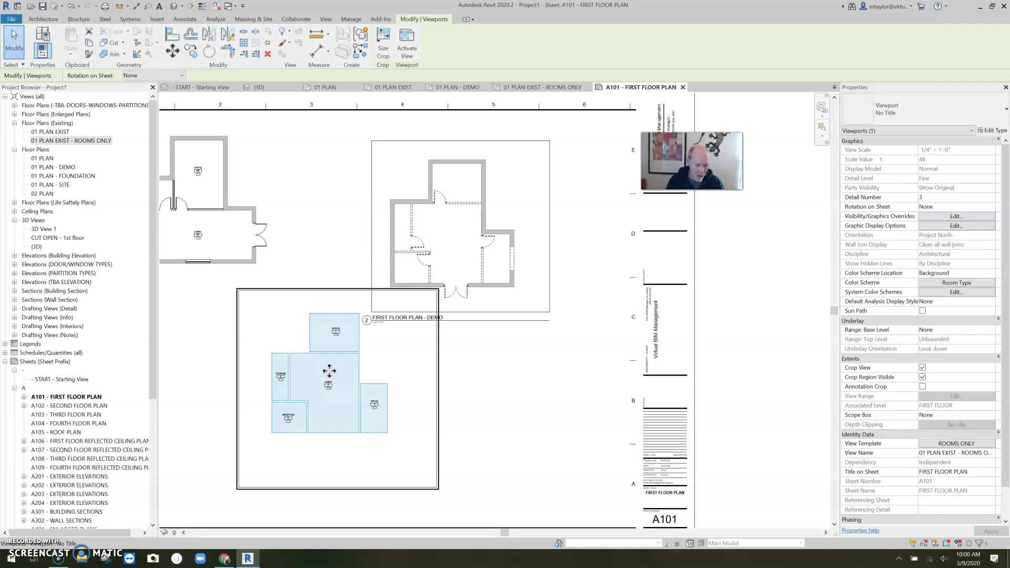
left_click_drag(331, 374, 438, 387)
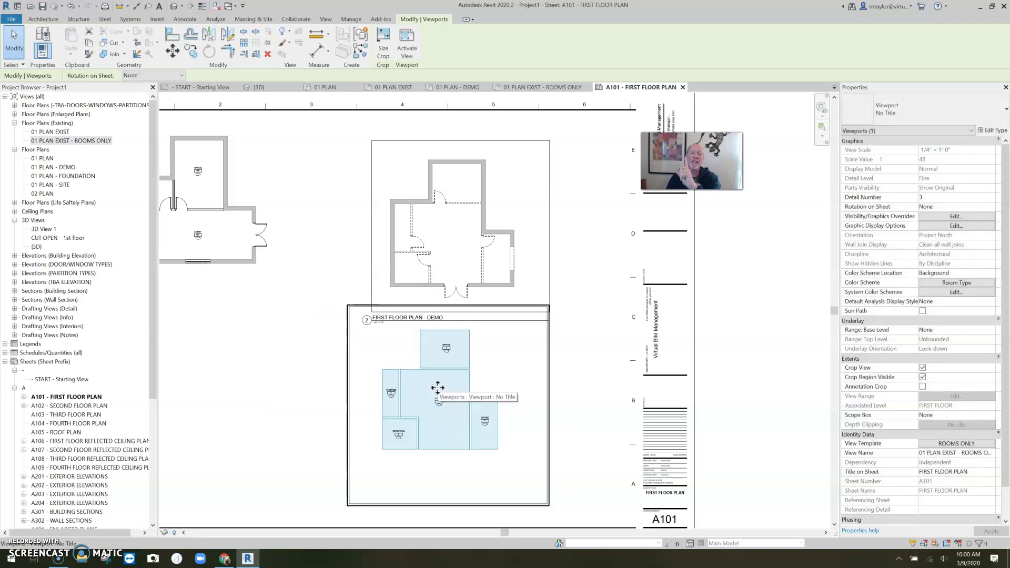
left_click_drag(500, 370, 602, 275)
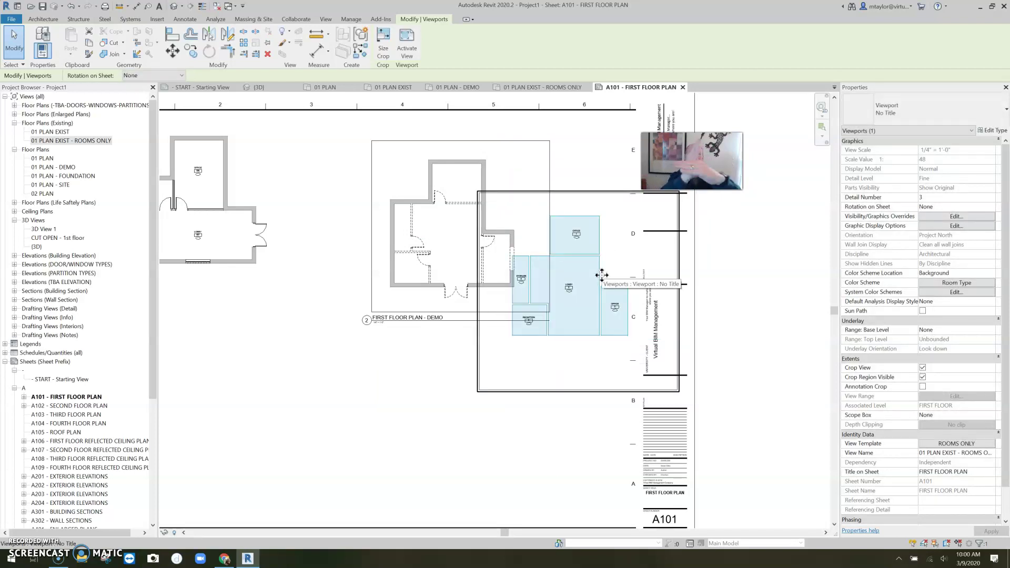
left_click_drag(591, 282, 457, 234)
key("Escape")
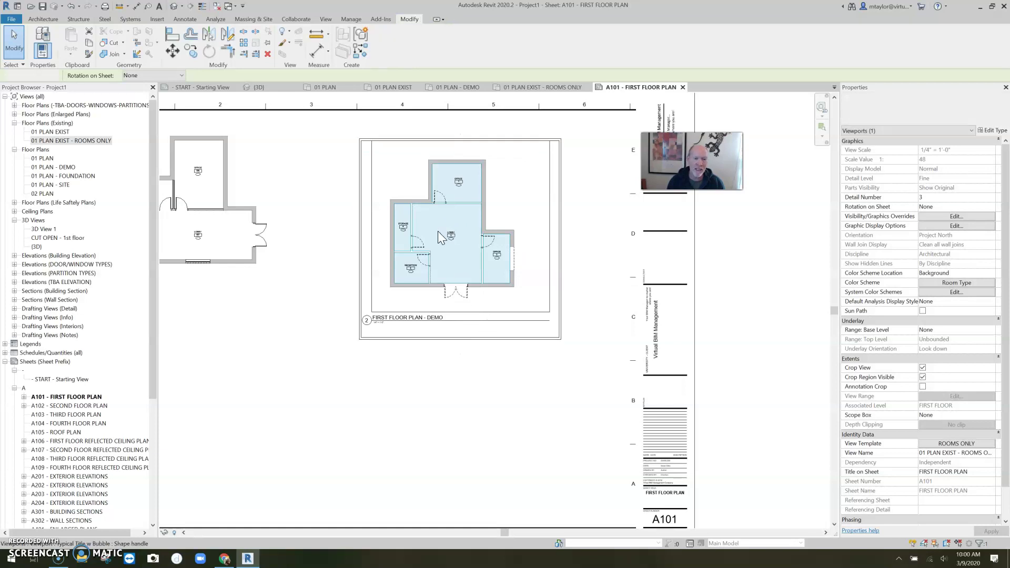
- Examine the room names, numbers and alignment of the rooms-only overlay on the demolition plan
scroll(446, 230, "up", 3)
scroll(447, 230, "up", 1)
scroll(428, 283, "up", 2)
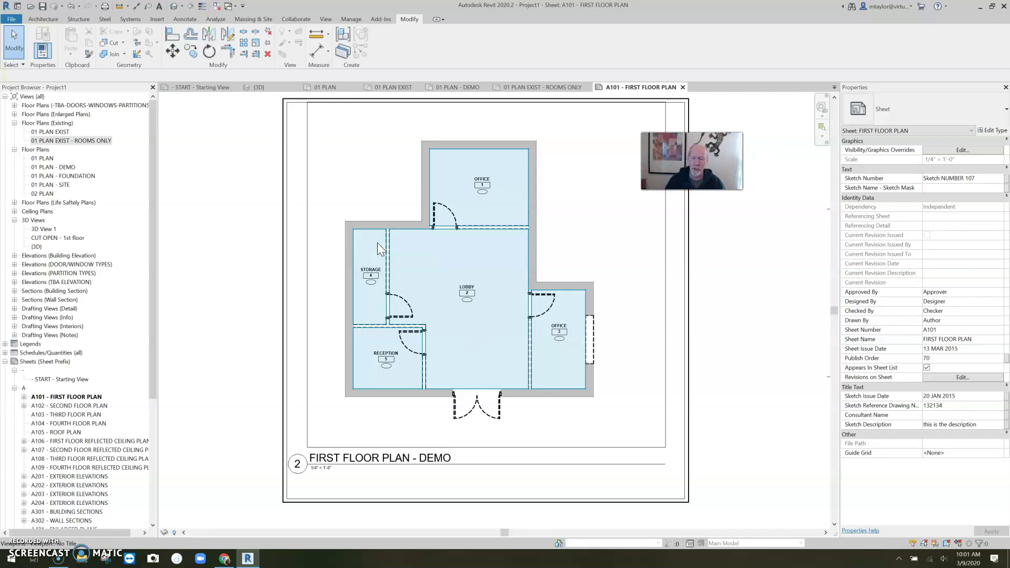
scroll(253, 263, "down", 3)
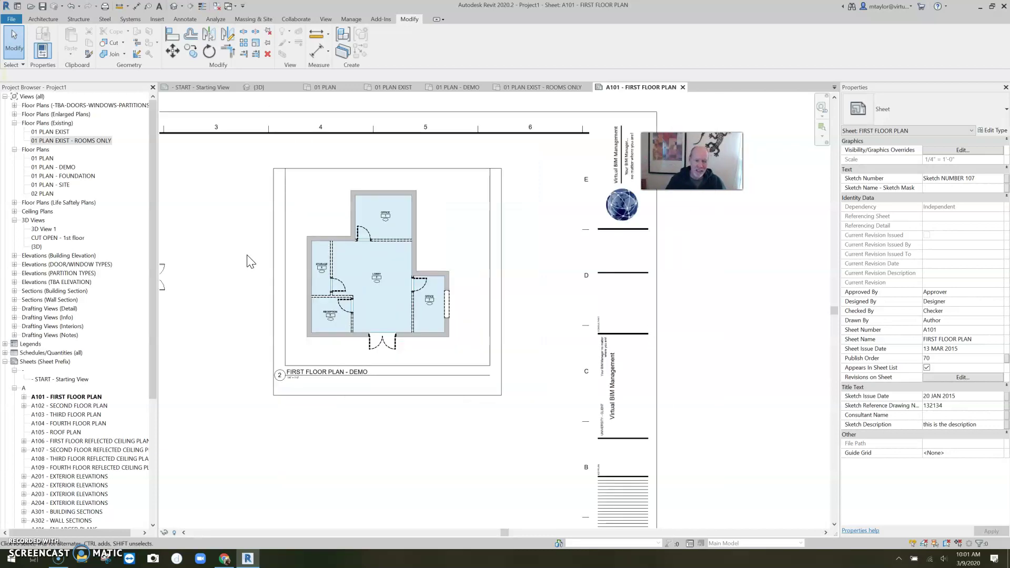
middle_click_drag(253, 261, 259, 232)
scroll(281, 255, "up", 4)
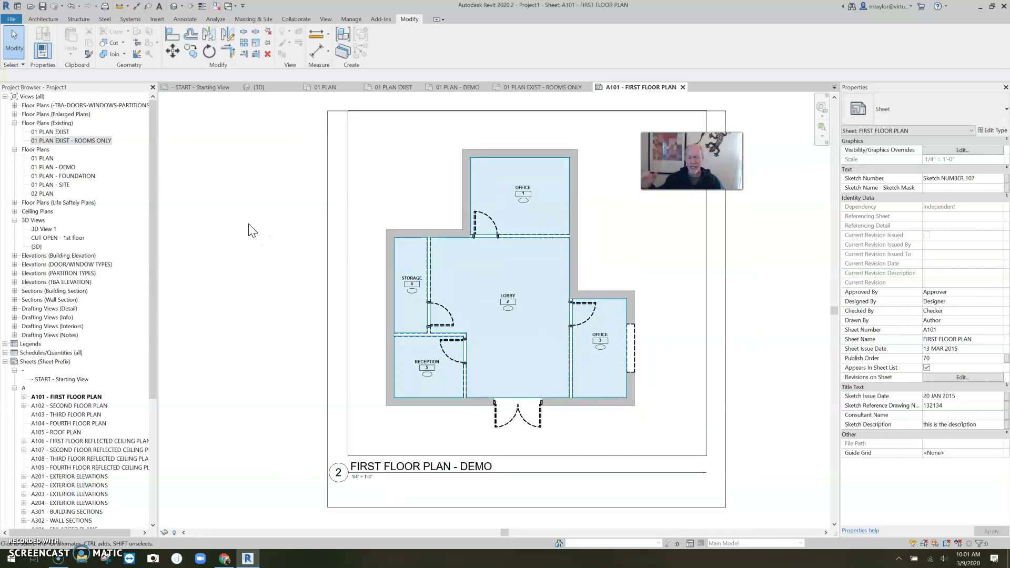